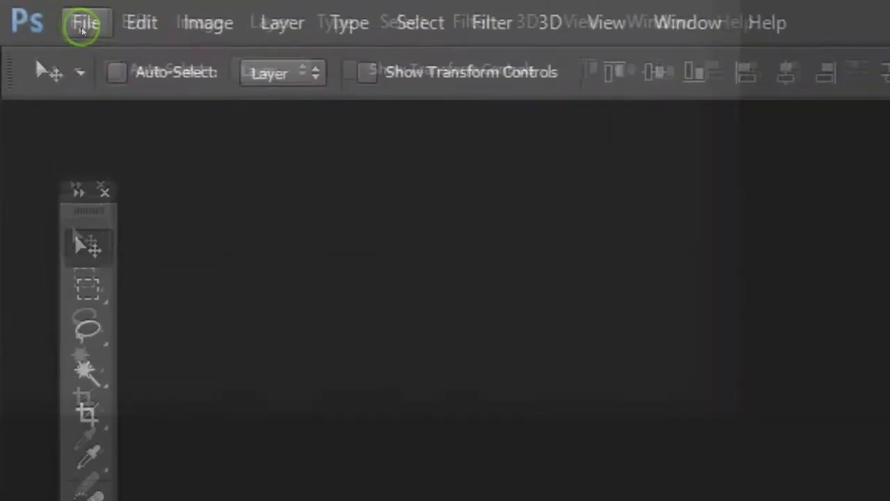
Create a white 148.5 × 210 mm, 300 ppi CMYK document named Company Flyer
{"action": "left_click", "coordinate": [25, 8]}
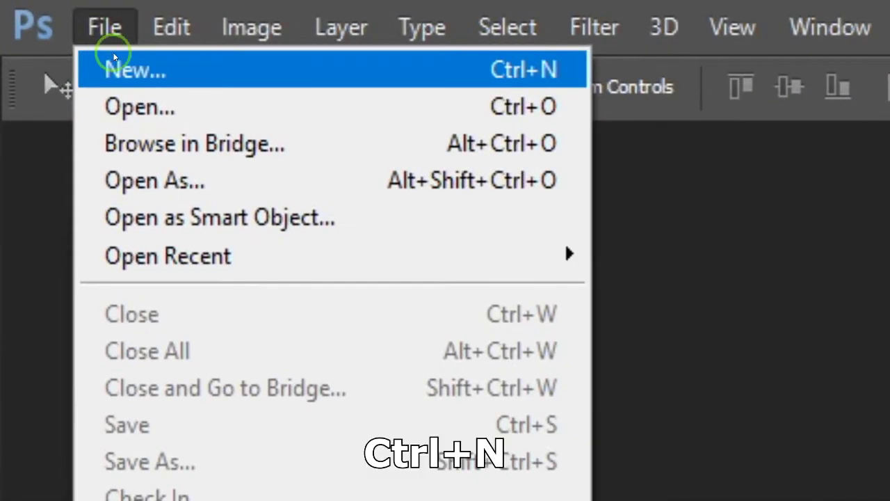
{"action": "left_click", "coordinate": [115, 63]}
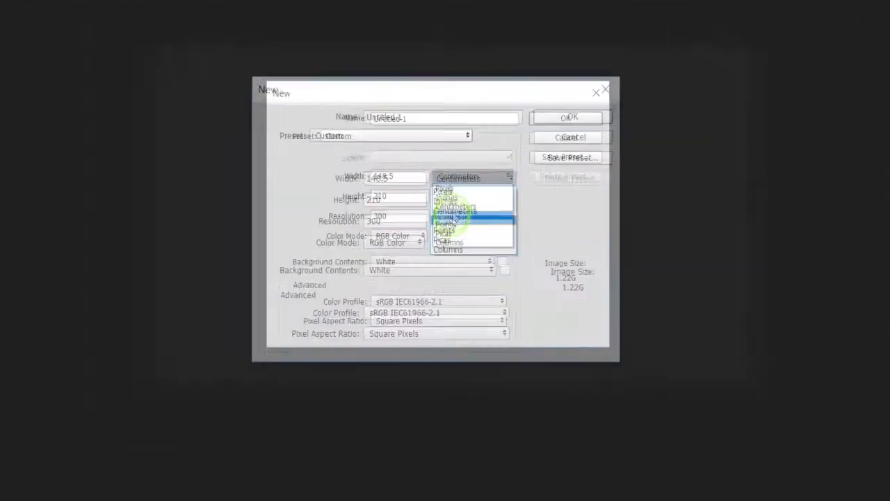
{"action": "left_click", "coordinate": [457, 197]}
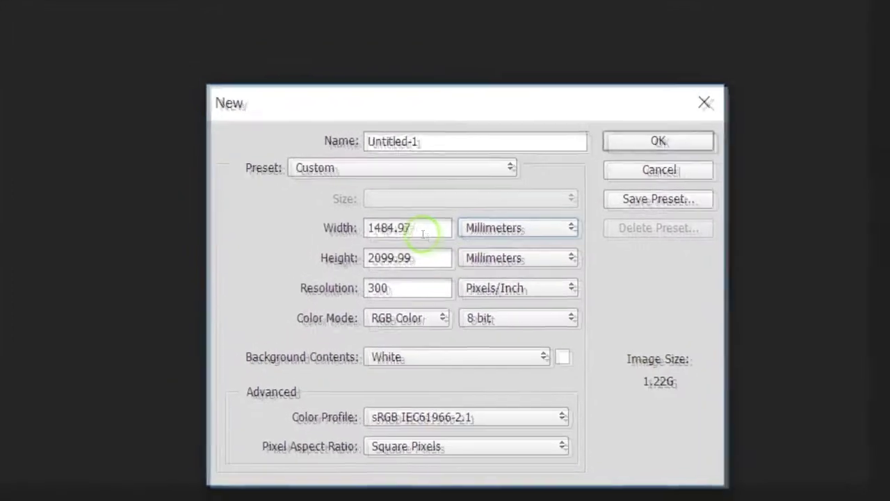
{"action": "left_click", "coordinate": [381, 167]}
{"action": "type", "text": "14"}
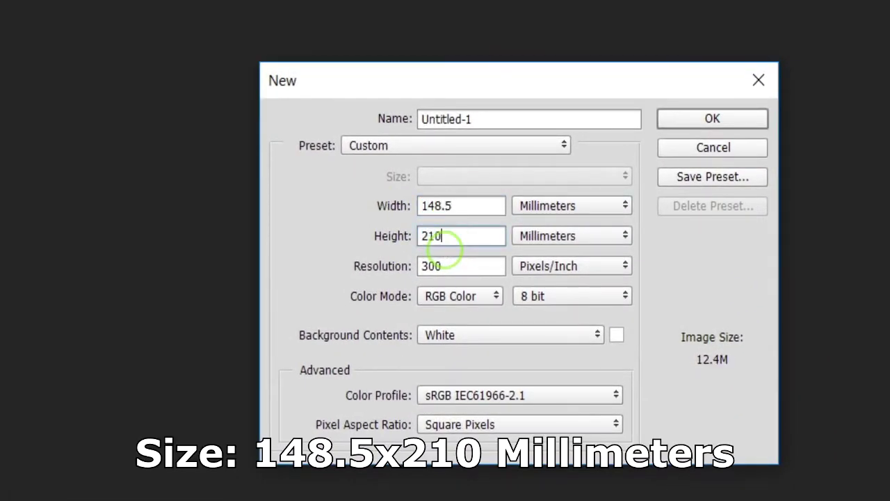
{"action": "double_click", "coordinate": [441, 264]}
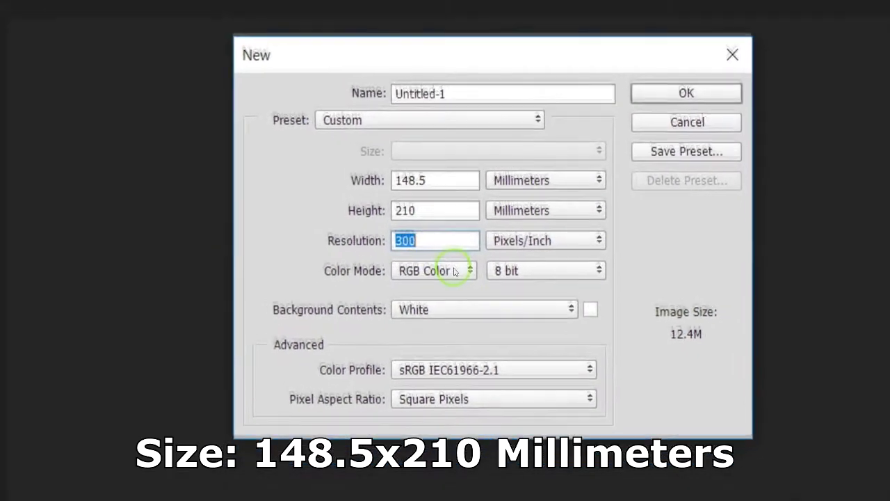
{"action": "left_click", "coordinate": [472, 295]}
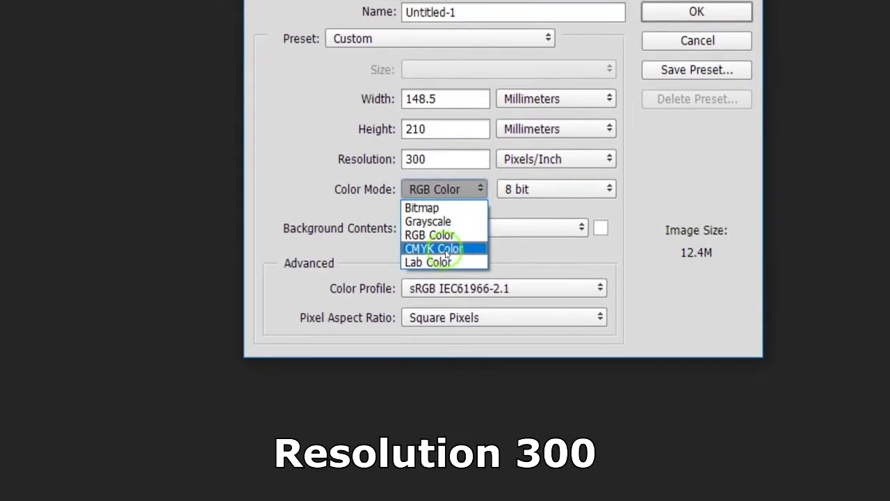
{"action": "left_click", "coordinate": [445, 263]}
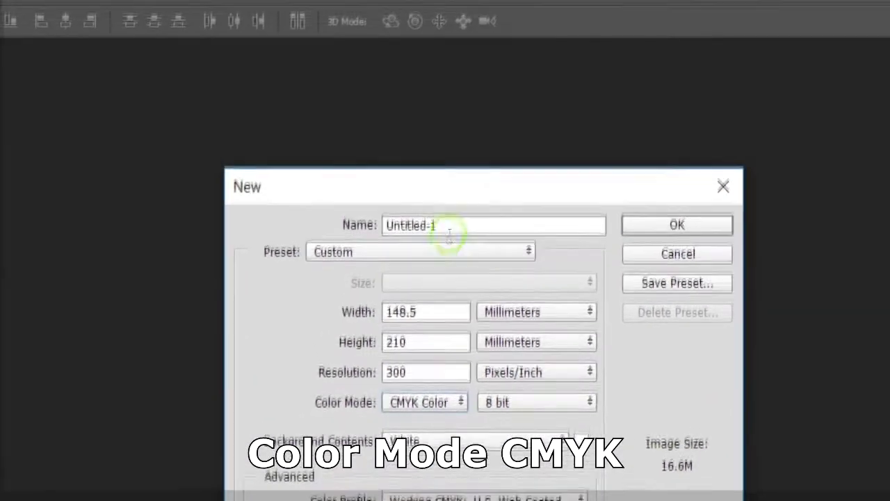
{"action": "double_click", "coordinate": [431, 225]}
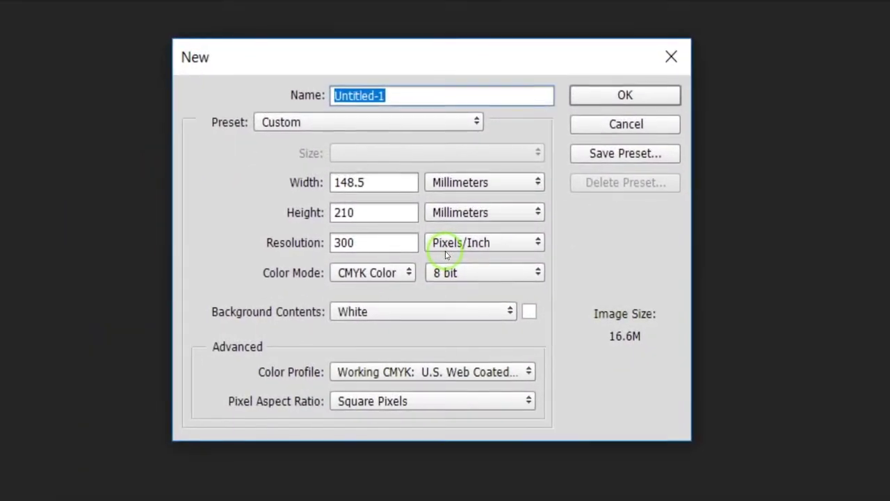
{"action": "type", "text": "Company Flyer"}
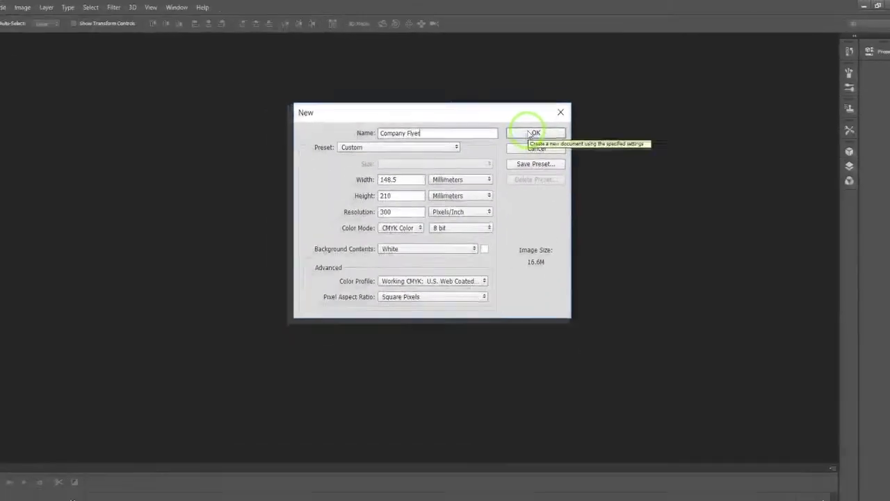
{"action": "left_click", "coordinate": [624, 94]}
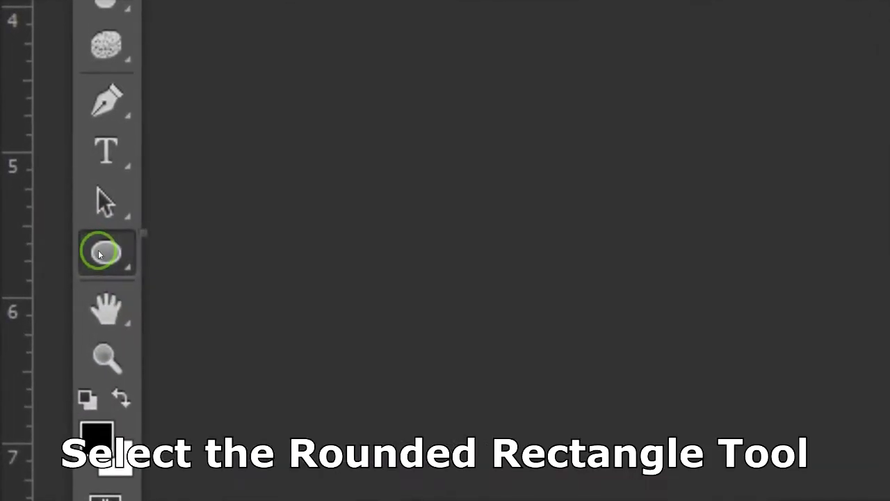
Draw a tall blue 1096 × 2712 px rounded rectangle and shift it up past the top edge
{"action": "left_click_drag", "start_coordinate": [26, 295], "coordinate": [65, 301]}
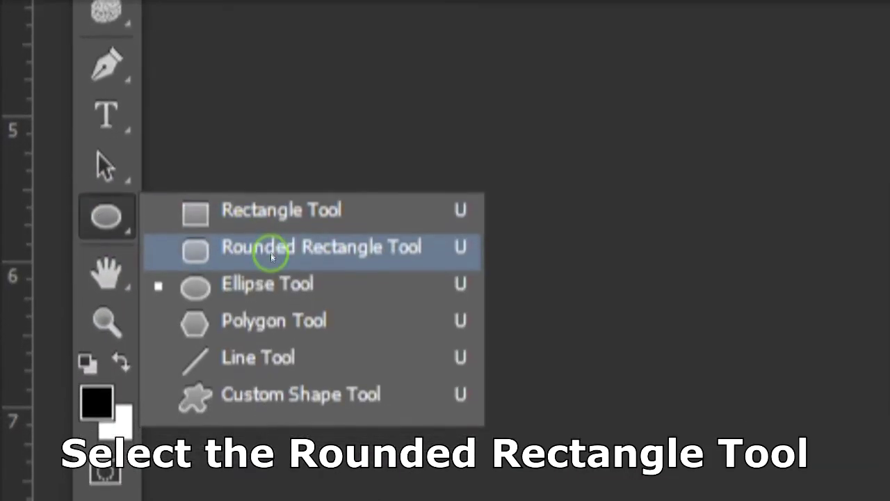
{"action": "left_click", "coordinate": [271, 250]}
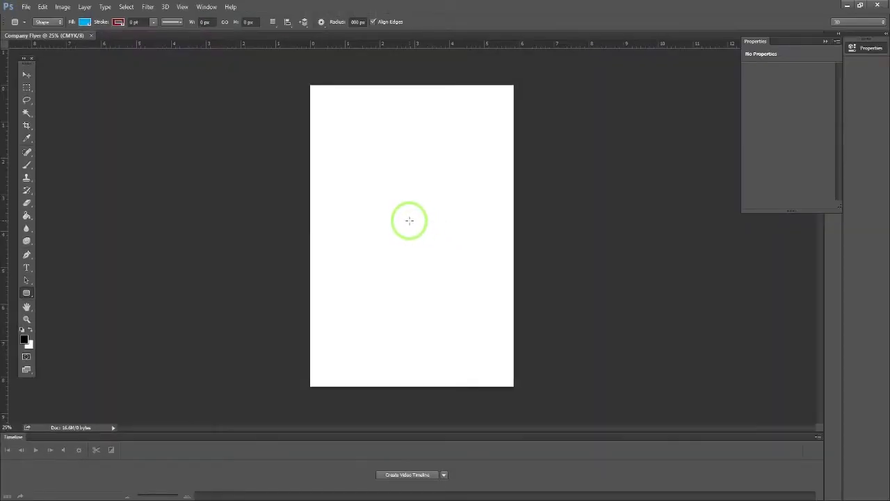
{"action": "left_click_drag", "start_coordinate": [404, 218], "coordinate": [453, 280]}
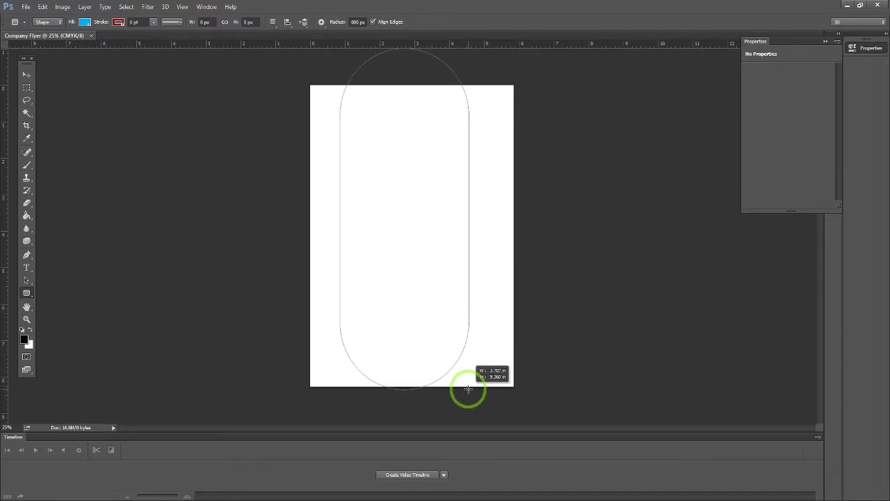
{"action": "left_click_drag", "start_coordinate": [468, 389], "coordinate": [461, 379]}
{"action": "left_click", "coordinate": [27, 75]}
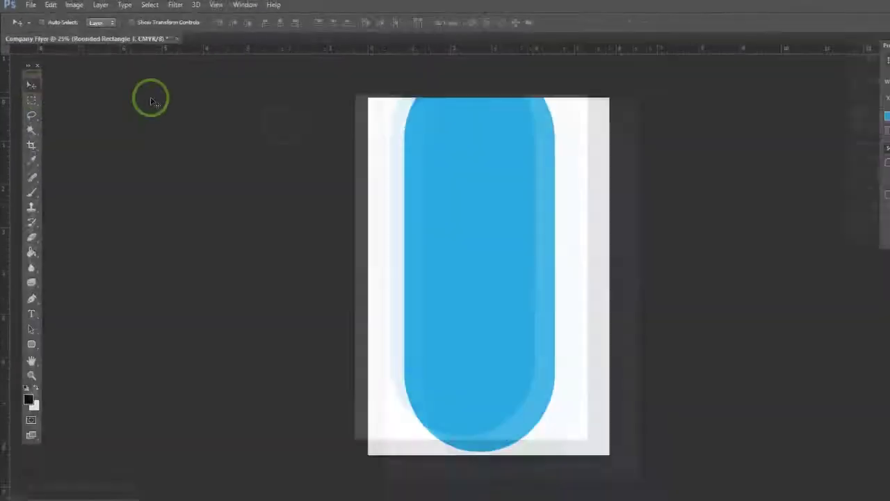
{"action": "left_click", "coordinate": [436, 278]}
{"action": "left_click_drag", "start_coordinate": [438, 278], "coordinate": [438, 226]}
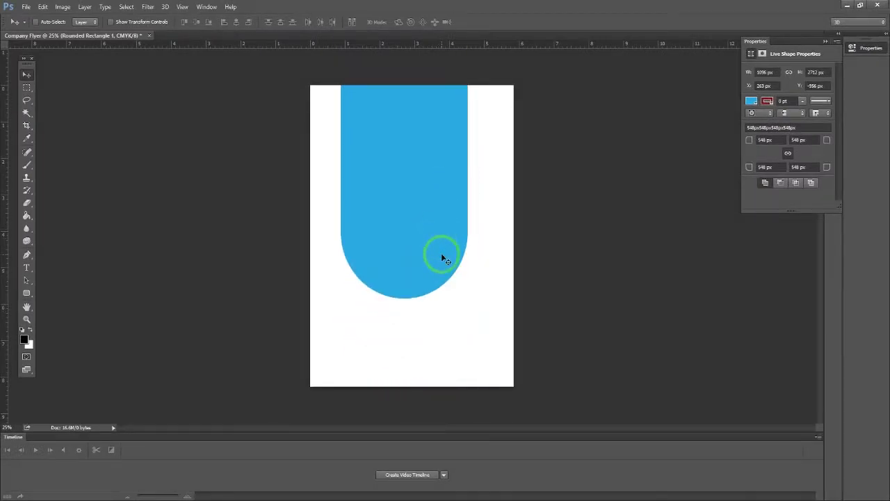
Rotate the blue pill −45°, scale it to 76.36% and move it into the top-left corner
{"action": "left_click", "coordinate": [62, 7]}
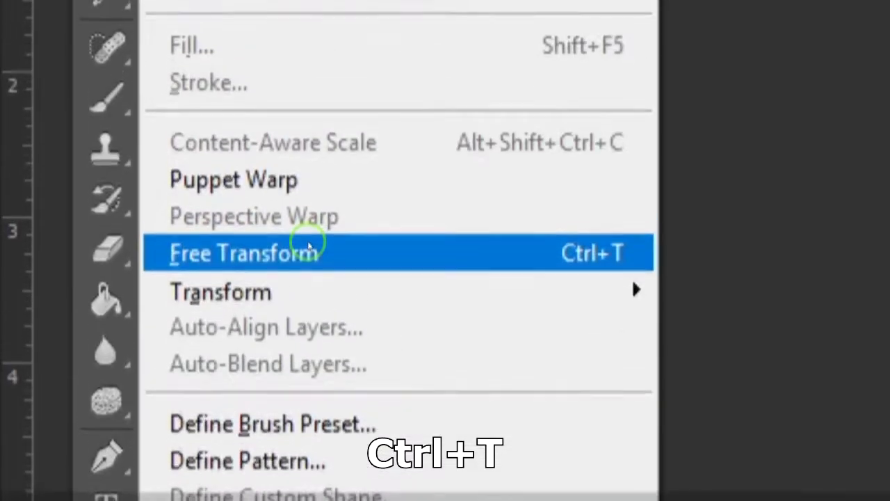
{"action": "left_click", "coordinate": [308, 248]}
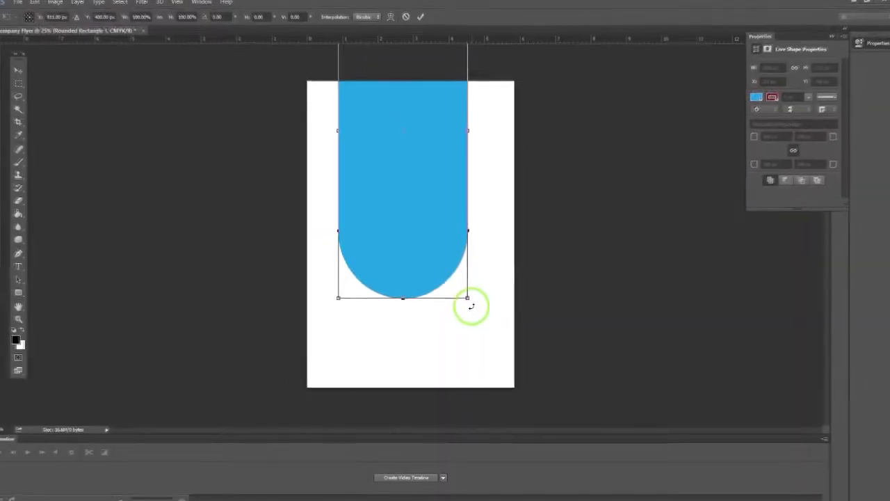
{"action": "left_click_drag", "start_coordinate": [471, 303], "coordinate": [542, 204]}
{"action": "mouse_move", "coordinate": [435, 169]}
{"action": "left_mouse_down"}
{"action": "mouse_move", "coordinate": [407, 193]}
{"action": "mouse_move", "coordinate": [371, 179]}
{"action": "mouse_move", "coordinate": [382, 143]}
{"action": "mouse_move", "coordinate": [362, 154]}
{"action": "mouse_move", "coordinate": [360, 140]}
{"action": "left_mouse_up"}
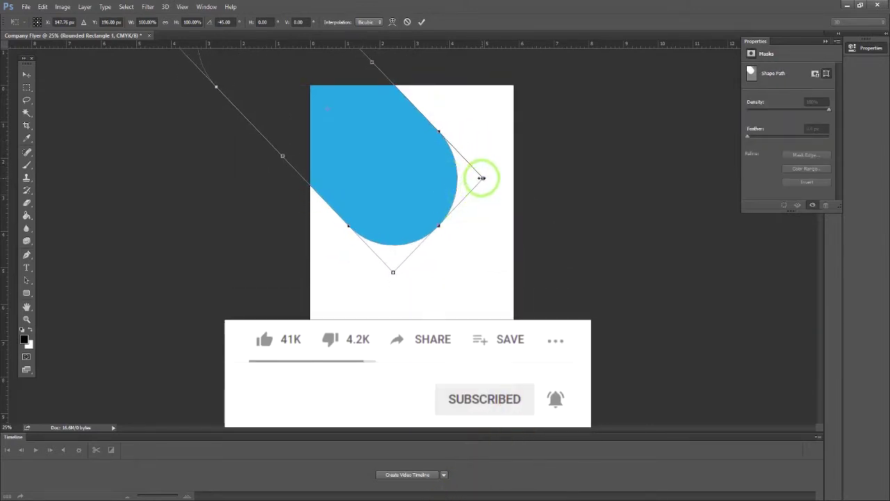
{"action": "left_click_drag", "start_coordinate": [481, 178], "coordinate": [407, 183]}
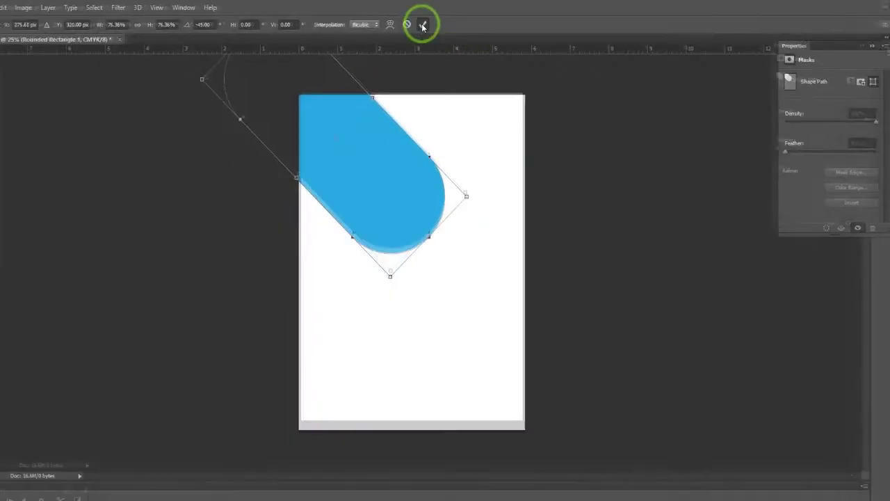
{"action": "left_click", "coordinate": [422, 25]}
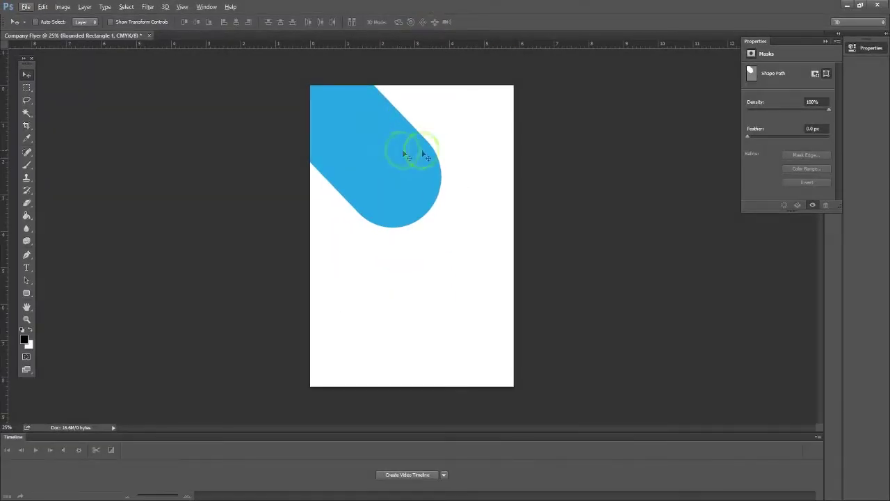
Duplicate Rounded Rectangle 1 and drag the copy down-right along the same diagonal
{"action": "left_click", "coordinate": [206, 8]}
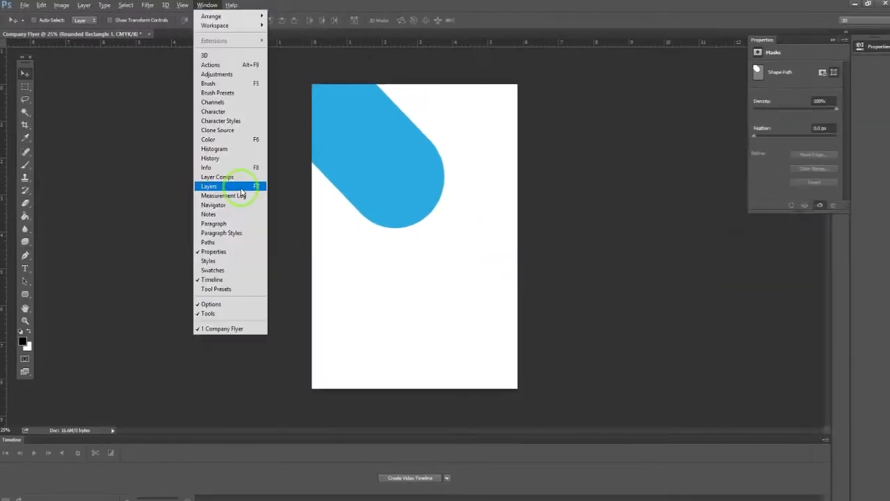
{"action": "left_click", "coordinate": [242, 188]}
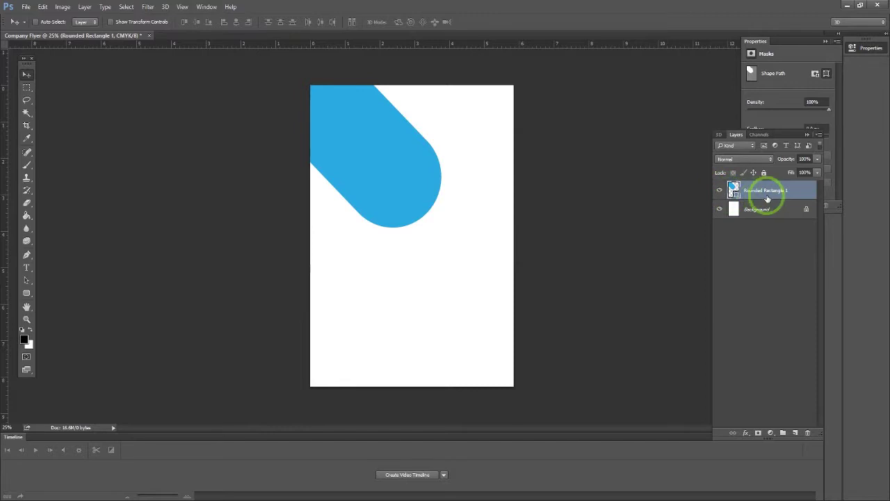
{"action": "right_click", "coordinate": [767, 199]}
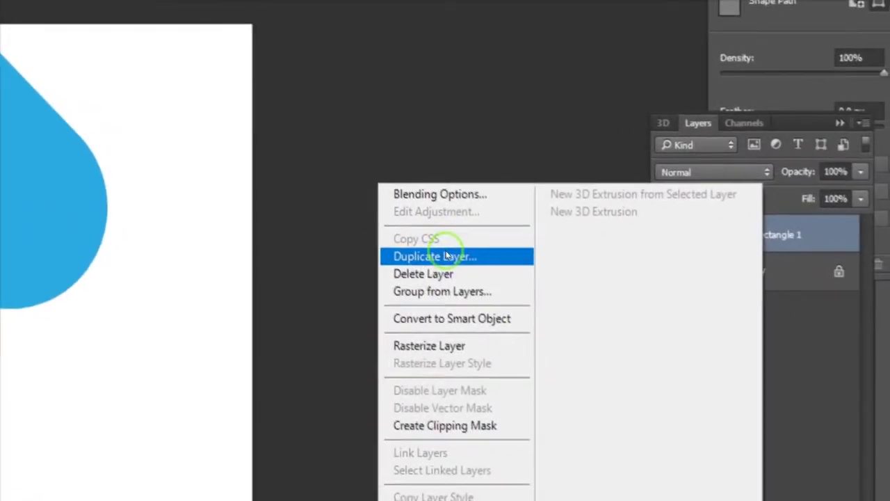
{"action": "left_click", "coordinate": [445, 254]}
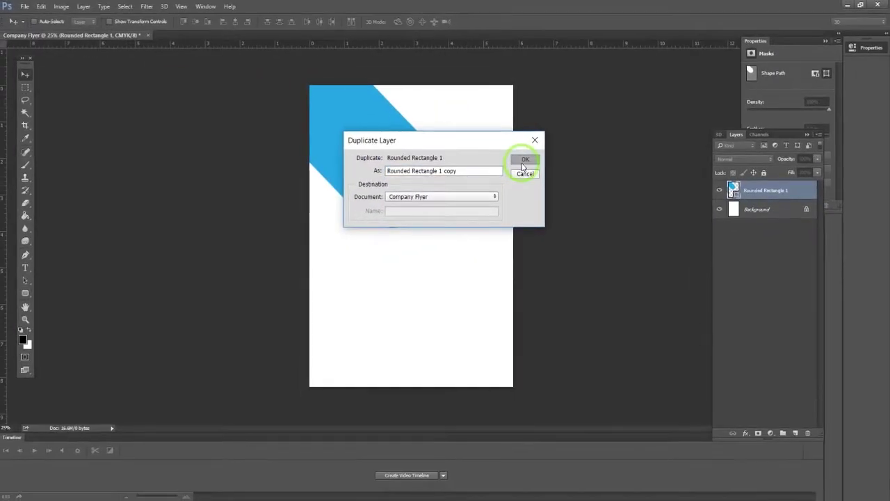
{"action": "left_click", "coordinate": [523, 158]}
{"action": "left_click_drag", "start_coordinate": [419, 196], "coordinate": [422, 182]}
{"action": "left_click_drag", "start_coordinate": [469, 236], "coordinate": [484, 299]}
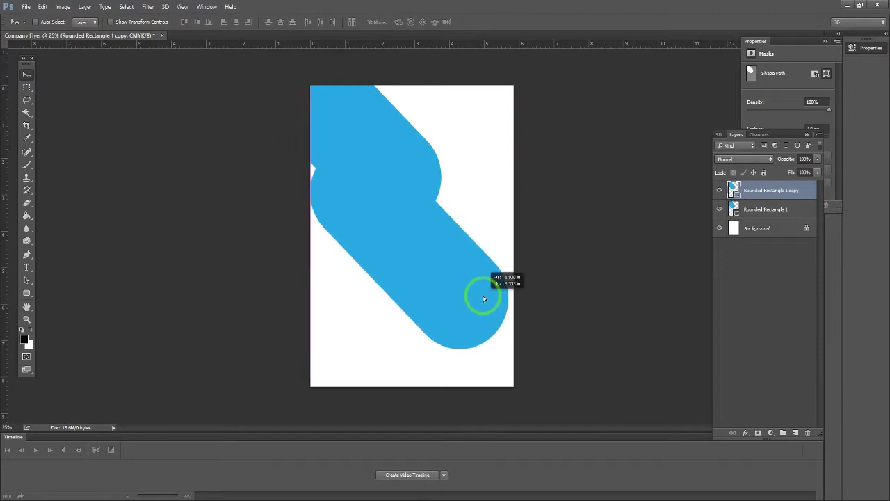
Scale the Rounded Rectangle 1 copy to 34.63% and set it beside the large pill at top
{"action": "left_click", "coordinate": [48, 7]}
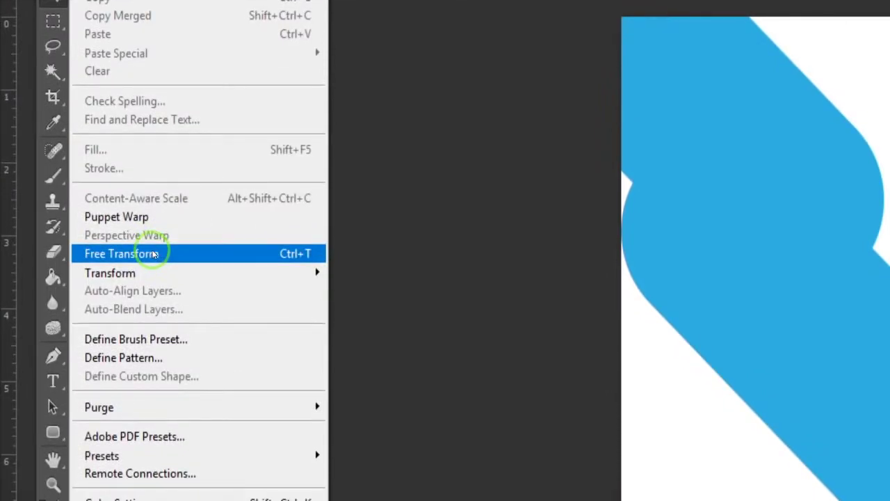
{"action": "key", "text": "ctrl+t"}
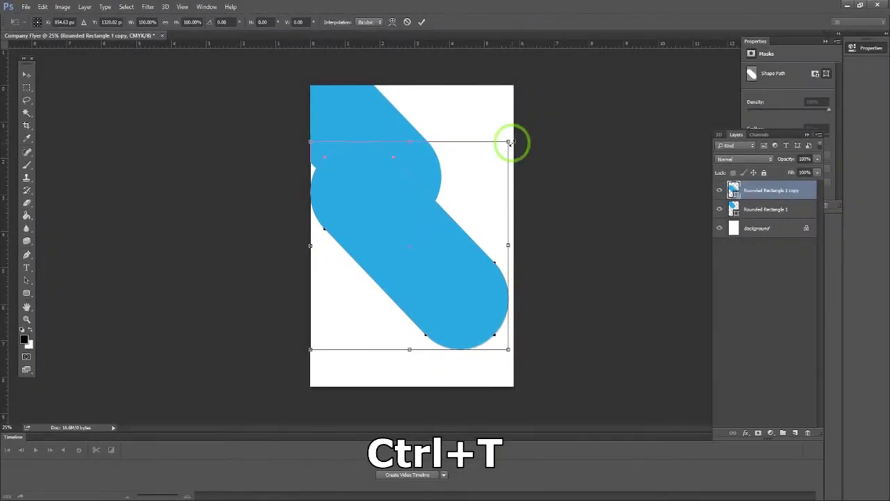
{"action": "left_click_drag", "start_coordinate": [492, 150], "coordinate": [450, 176]}
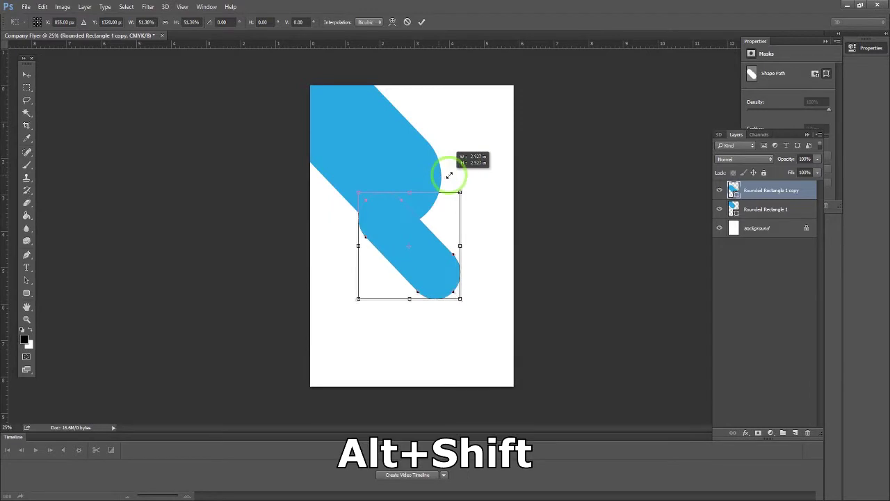
{"action": "left_click_drag", "start_coordinate": [436, 254], "coordinate": [479, 147]}
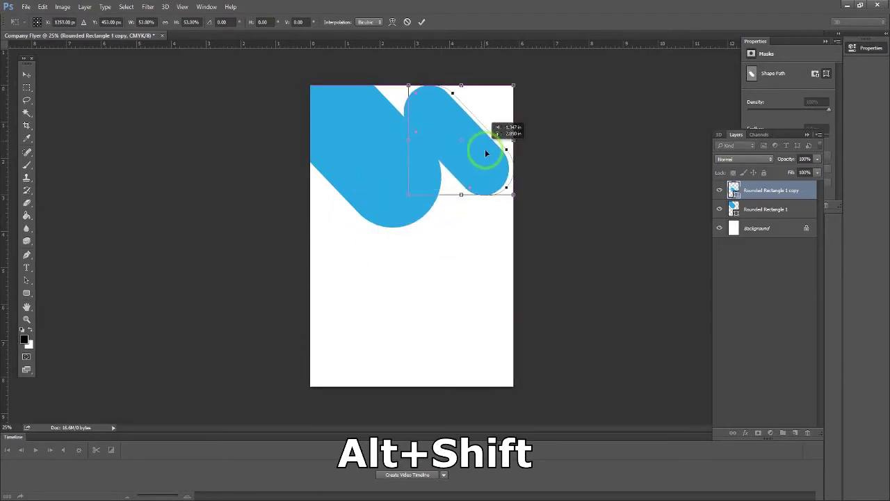
{"action": "left_click_drag", "start_coordinate": [514, 200], "coordinate": [475, 166]}
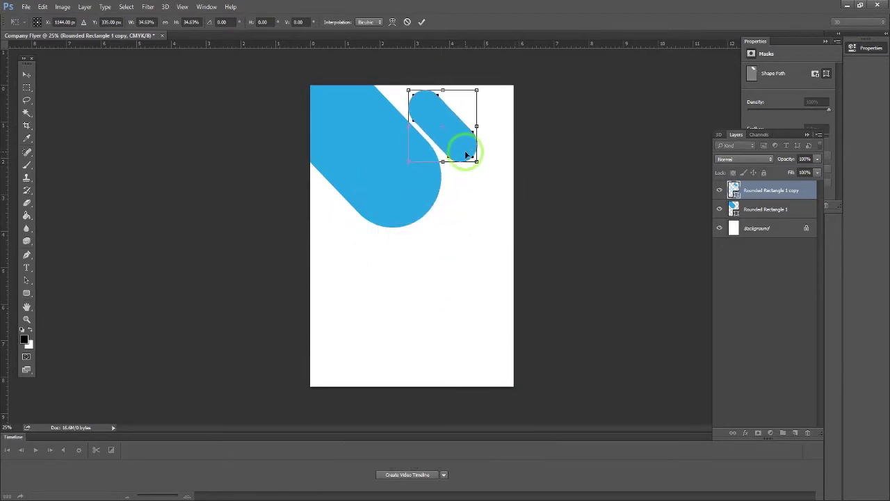
{"action": "left_click_drag", "start_coordinate": [464, 149], "coordinate": [463, 148]}
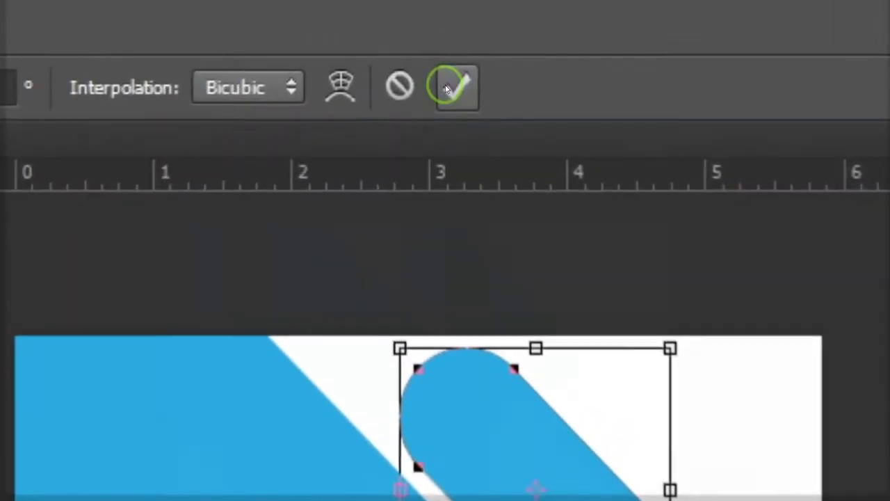
{"action": "left_click", "coordinate": [421, 23]}
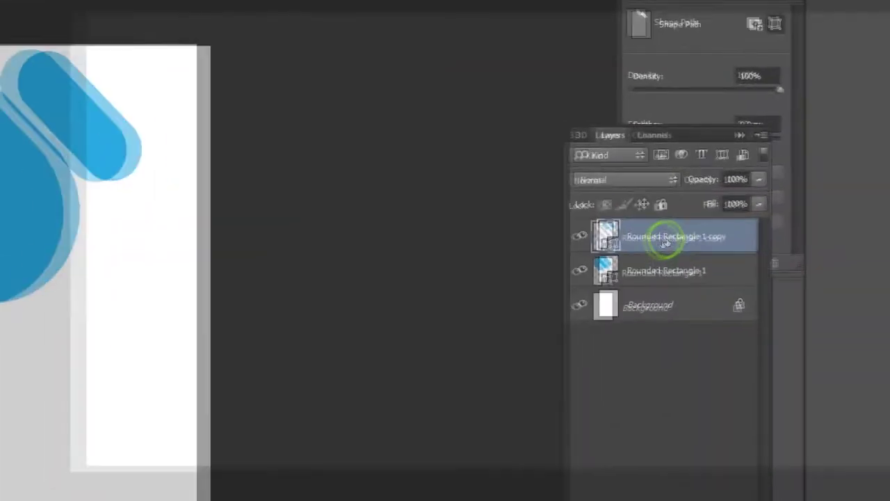
Duplicate the small pill as Rounded Rectangle 1 copy 2 and place it left, below the big pill
{"action": "right_click", "coordinate": [767, 192]}
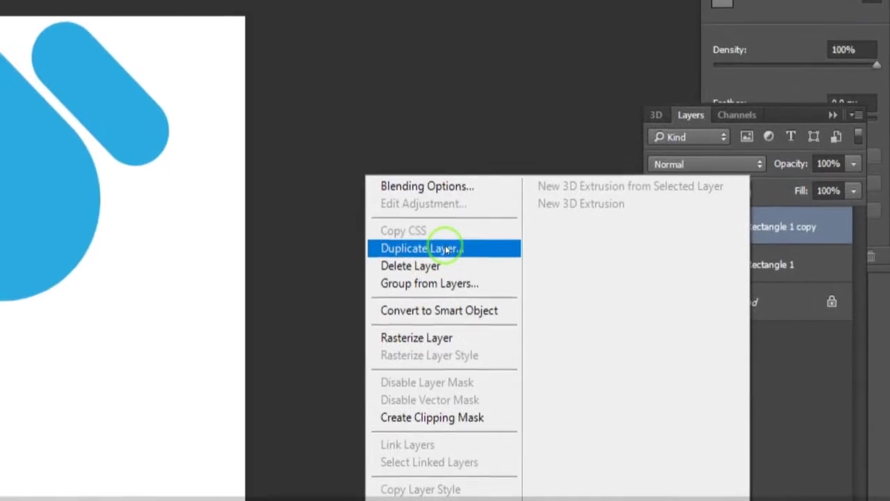
{"action": "left_click", "coordinate": [438, 196]}
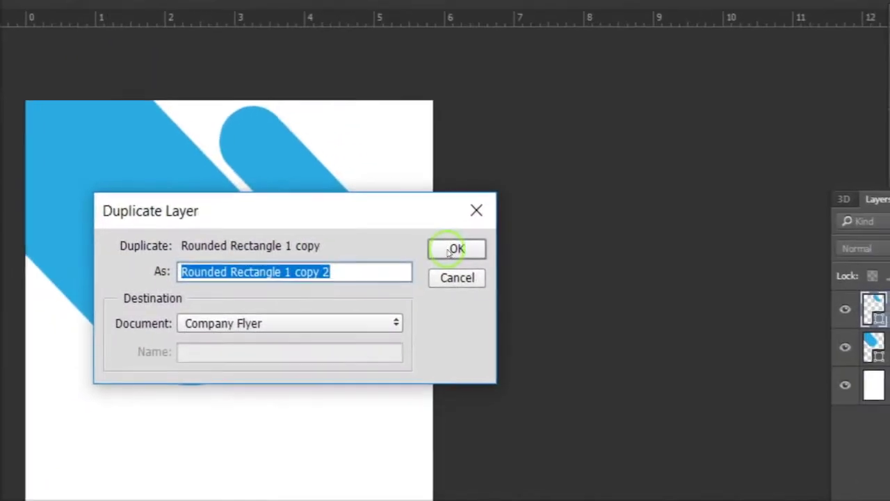
{"action": "left_click", "coordinate": [452, 250]}
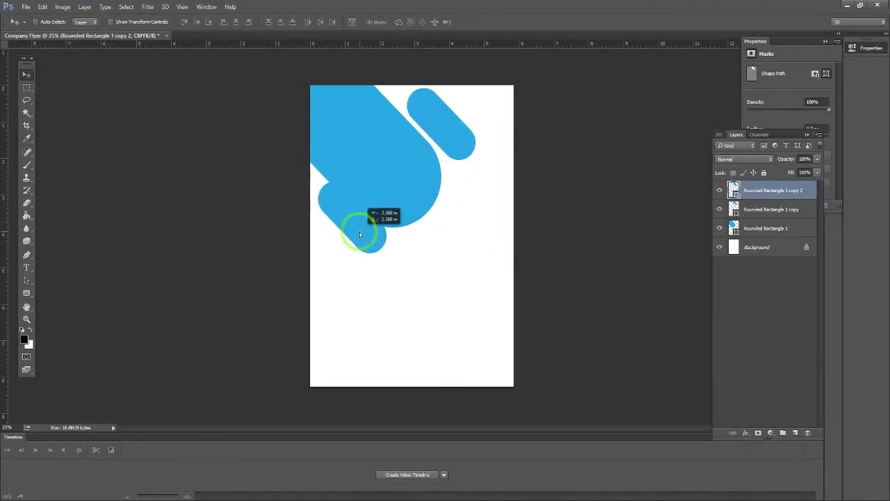
{"action": "left_click_drag", "start_coordinate": [344, 239], "coordinate": [343, 240]}
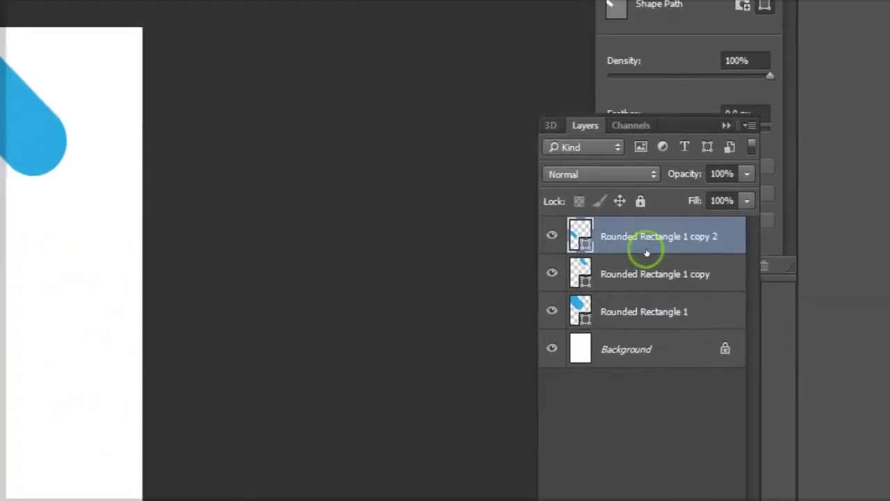
{"action": "left_click", "coordinate": [765, 227], "text": "shift"}
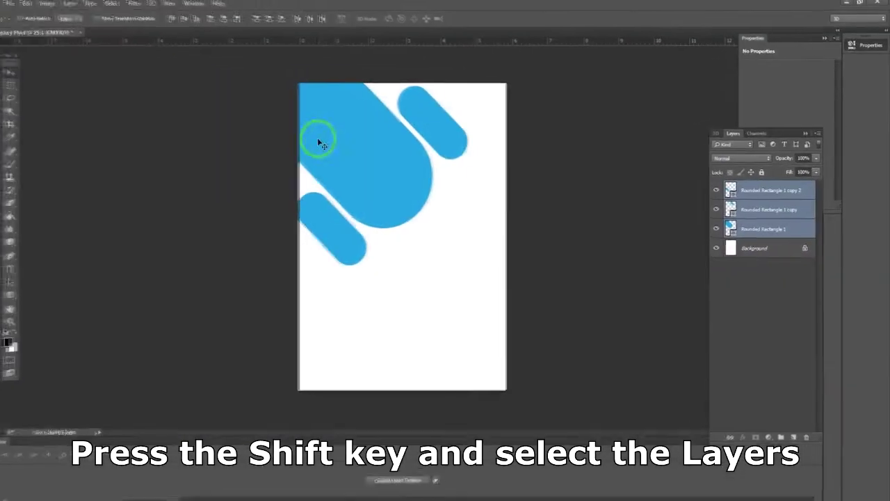
Reposition the three blue pills together against the flyer's top-left corner
{"action": "left_click_drag", "start_coordinate": [363, 153], "coordinate": [375, 161]}
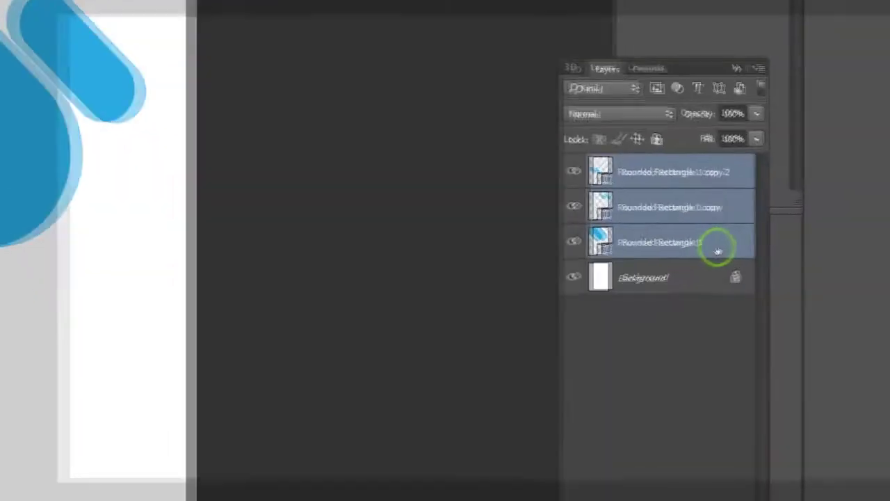
{"action": "left_click", "coordinate": [798, 233]}
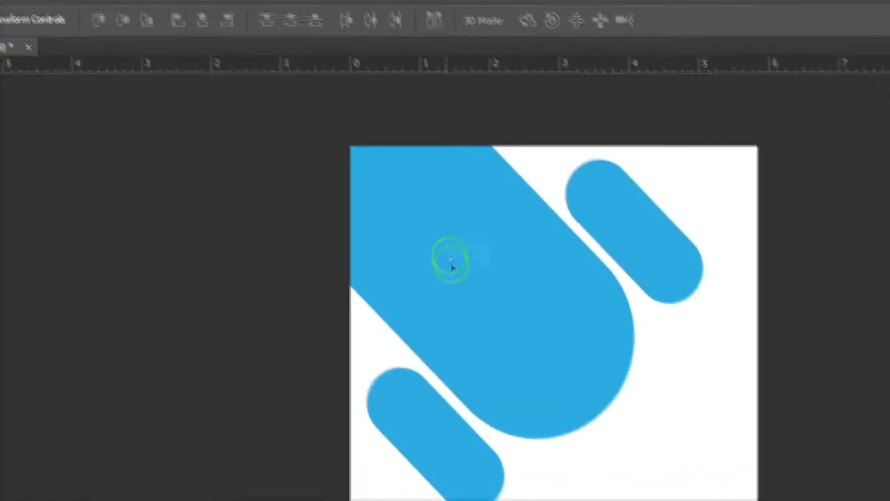
{"action": "mouse_move", "coordinate": [451, 258]}
{"action": "left_mouse_down"}
{"action": "mouse_move", "coordinate": [477, 286]}
{"action": "mouse_move", "coordinate": [415, 225]}
{"action": "mouse_move", "coordinate": [472, 262]}
{"action": "left_mouse_up"}
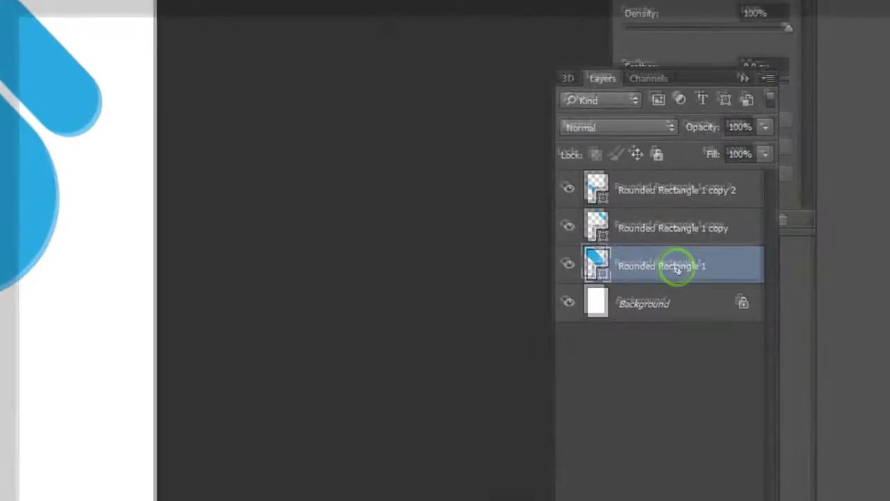
Duplicate the large pill as Rounded Rectangle 1 copy 3 and move it to the lower-right edge
{"action": "right_click", "coordinate": [659, 254]}
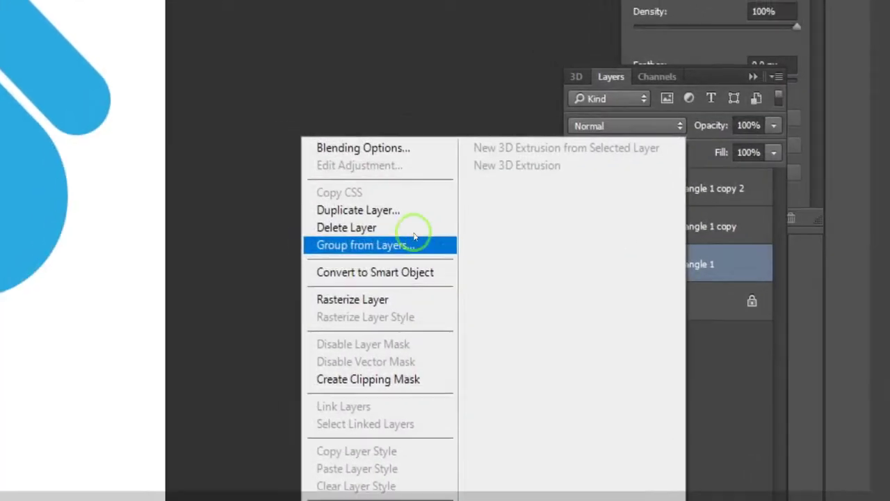
{"action": "left_click", "coordinate": [376, 193]}
{"action": "left_click", "coordinate": [450, 238]}
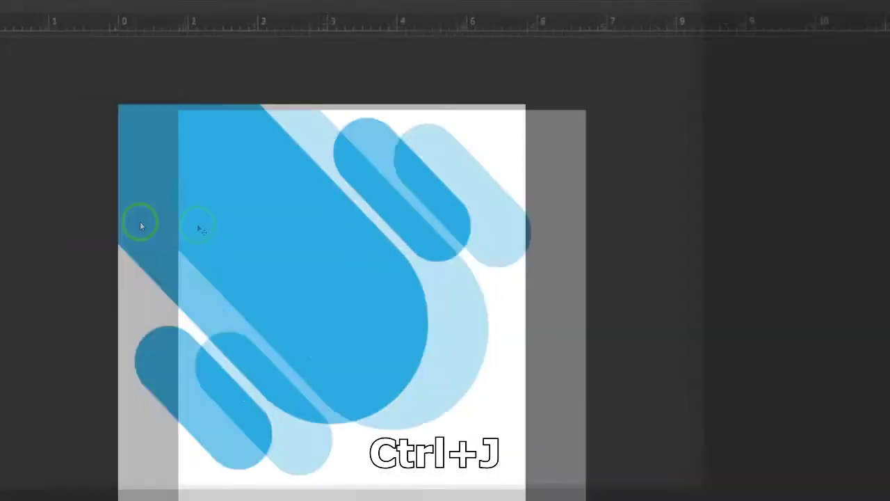
{"action": "mouse_move", "coordinate": [438, 248]}
{"action": "left_mouse_down"}
{"action": "mouse_move", "coordinate": [469, 276]}
{"action": "mouse_move", "coordinate": [443, 248]}
{"action": "mouse_move", "coordinate": [446, 276]}
{"action": "mouse_move", "coordinate": [468, 272]}
{"action": "mouse_move", "coordinate": [445, 252]}
{"action": "left_mouse_up"}
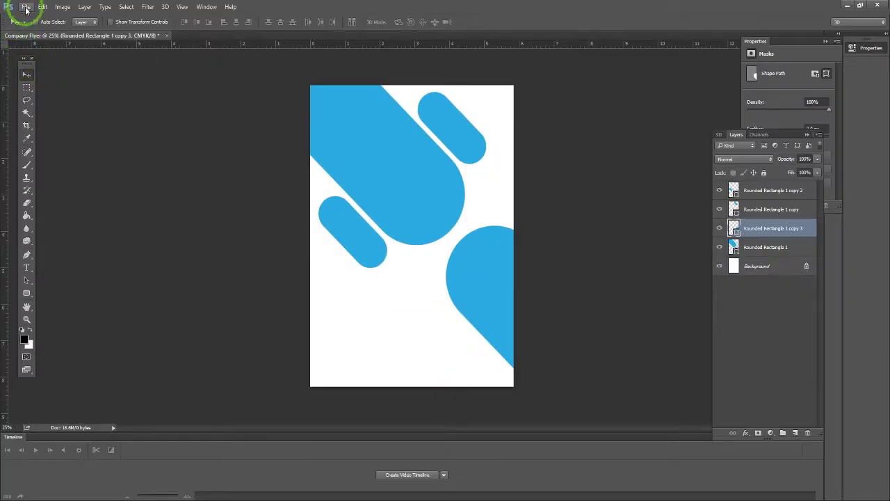
Save the flyer as Company Flyer.psd in Photoshop format with Maximize Compatibility on
{"action": "left_click", "coordinate": [26, 9]}
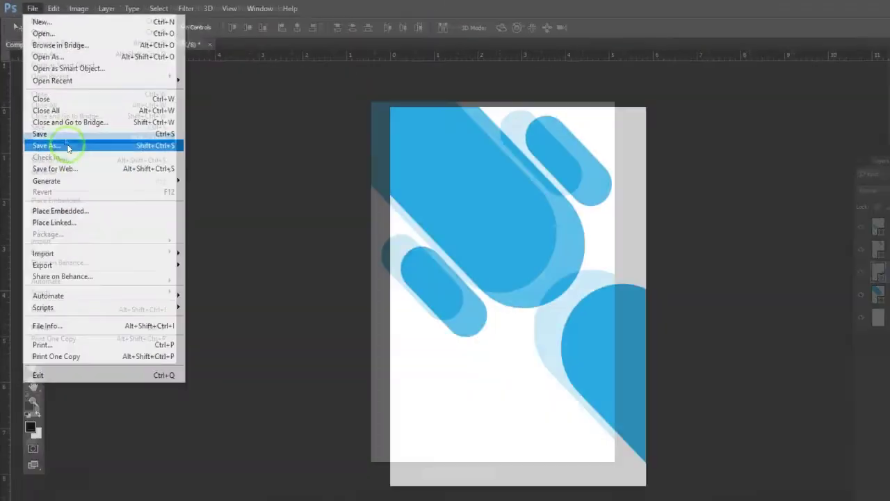
{"action": "left_click", "coordinate": [108, 233]}
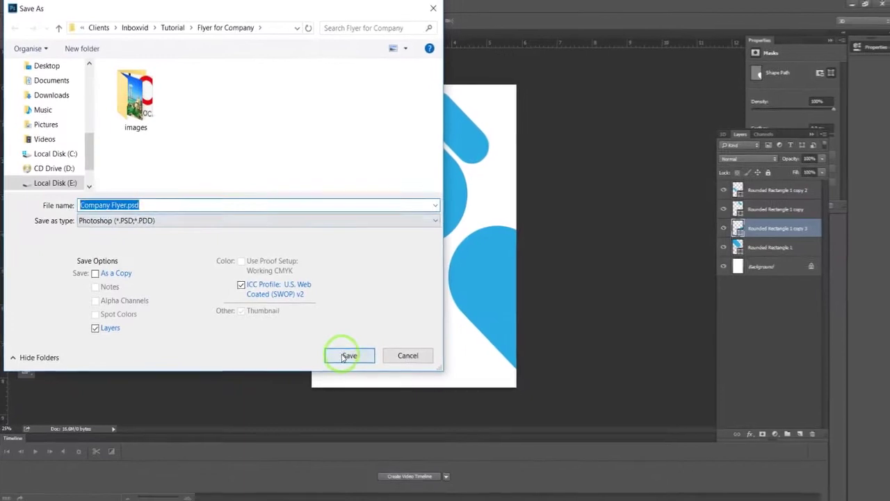
{"action": "left_click", "coordinate": [411, 391]}
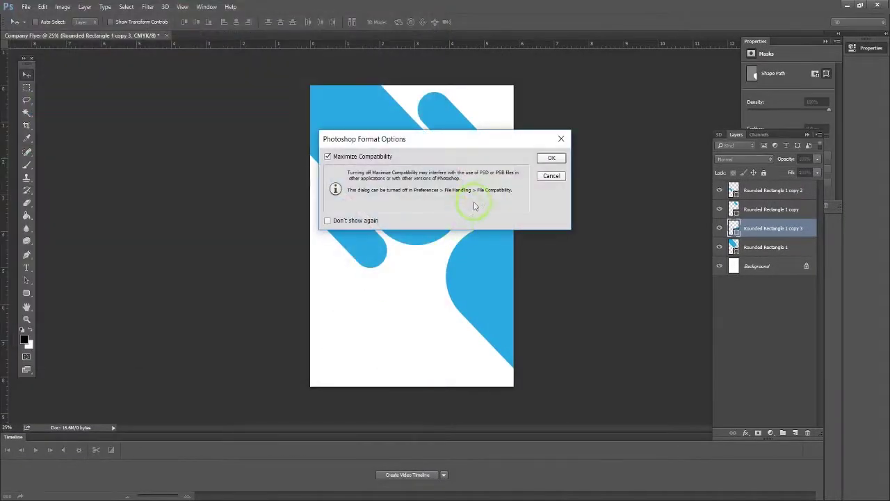
{"action": "left_click", "coordinate": [541, 160]}
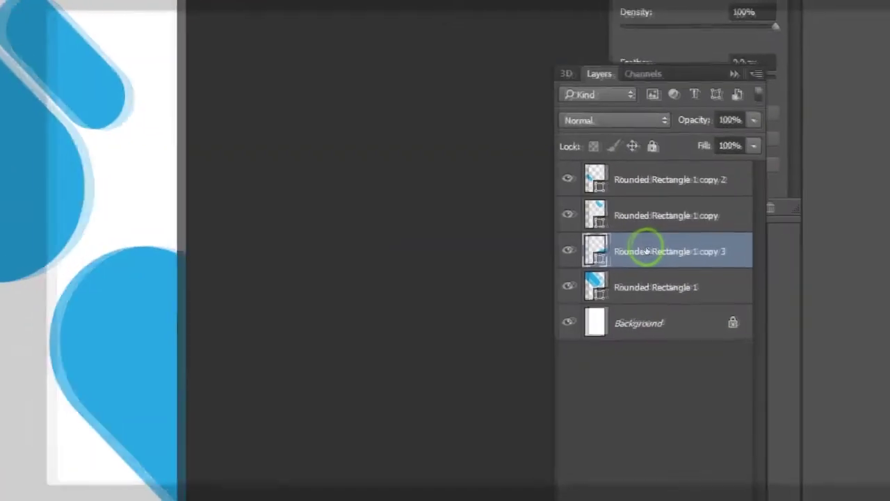
Move copy 3 below Rounded Rectangle 1 and convert the three upper pill layers into one smart object
{"action": "left_click_drag", "start_coordinate": [634, 255], "coordinate": [635, 299]}
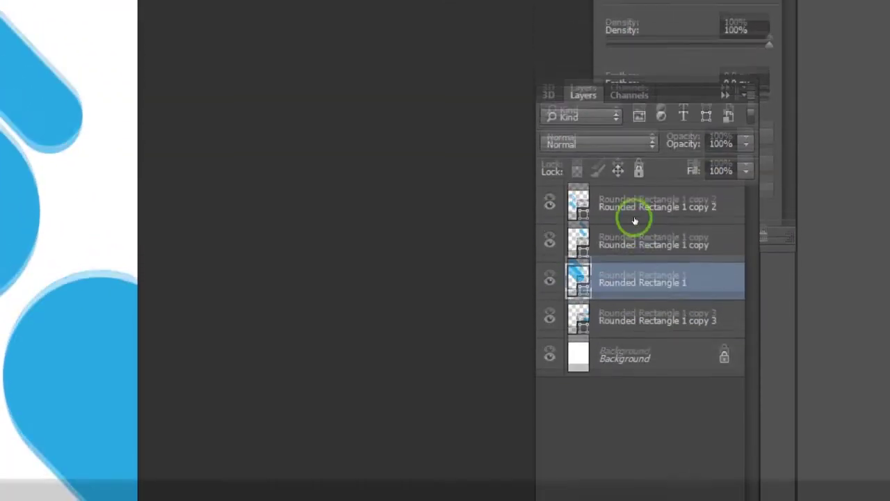
{"action": "left_click", "coordinate": [633, 248], "text": "shift"}
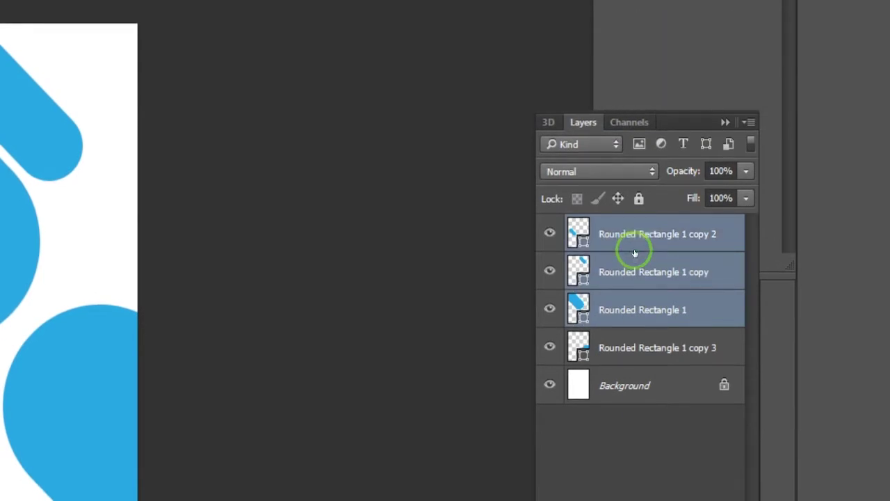
{"action": "right_click", "coordinate": [624, 253]}
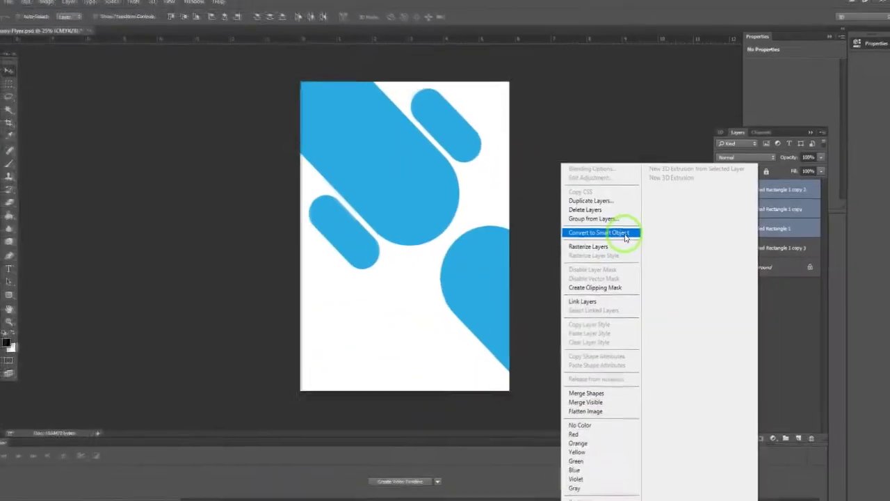
{"action": "left_click", "coordinate": [625, 233]}
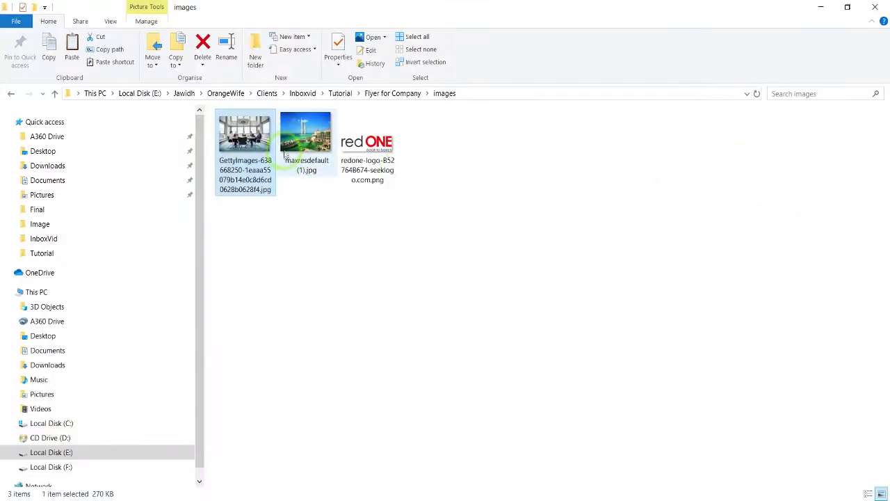
Place the GettyImages meeting photo, enlarged to about 37%, across the flyer's upper area
{"action": "left_click_drag", "start_coordinate": [243, 491], "coordinate": [408, 343]}
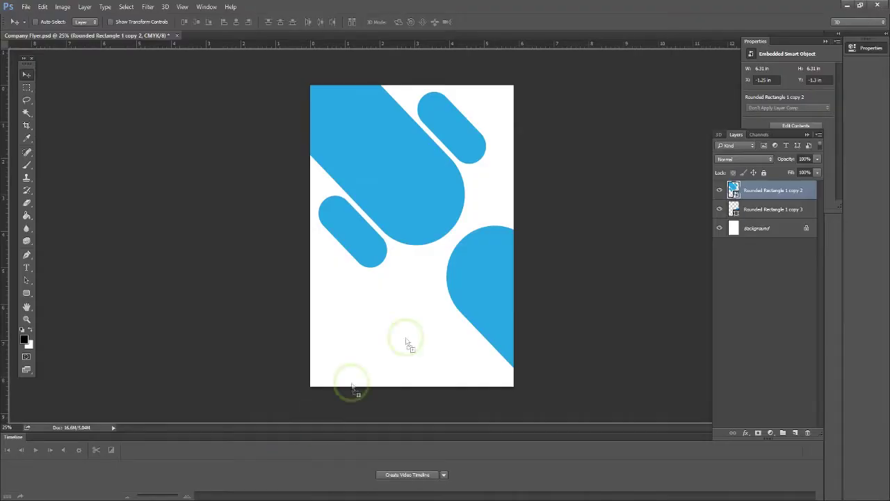
{"action": "left_click_drag", "start_coordinate": [443, 206], "coordinate": [443, 121]}
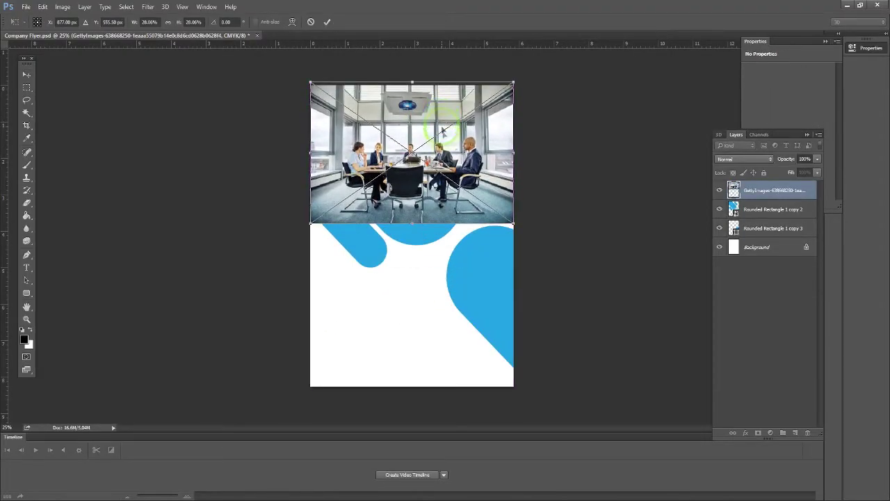
{"action": "left_click_drag", "start_coordinate": [512, 224], "coordinate": [564, 292]}
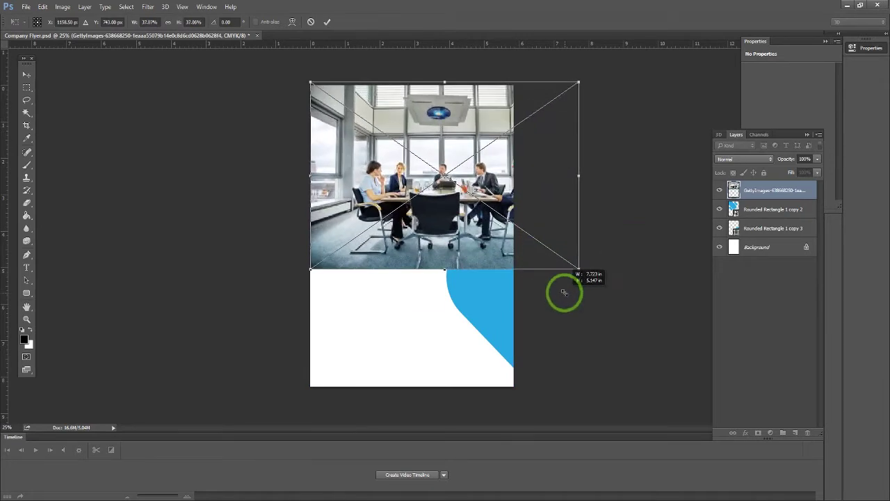
{"action": "left_click_drag", "start_coordinate": [489, 212], "coordinate": [410, 182]}
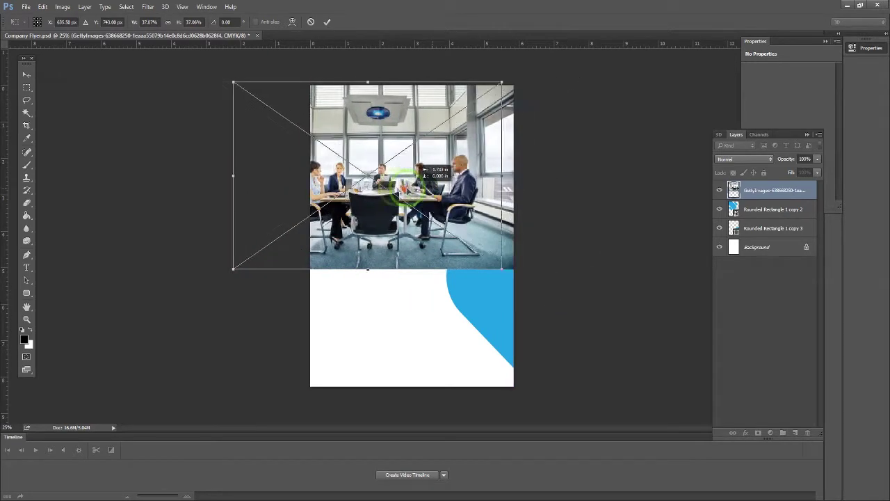
{"action": "left_click_drag", "start_coordinate": [320, 184], "coordinate": [407, 212]}
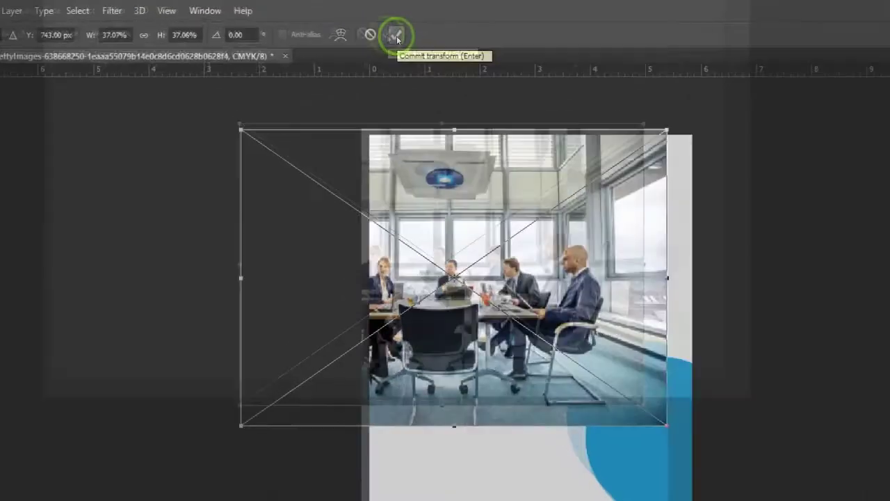
{"action": "left_click", "coordinate": [329, 23]}
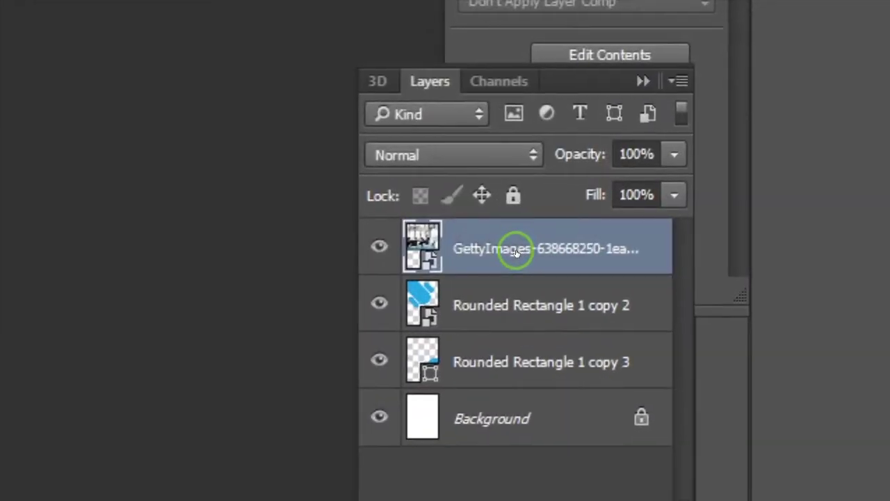
Clip the meeting photo to the three pill shapes and reframe it inside them
{"action": "right_click", "coordinate": [515, 251]}
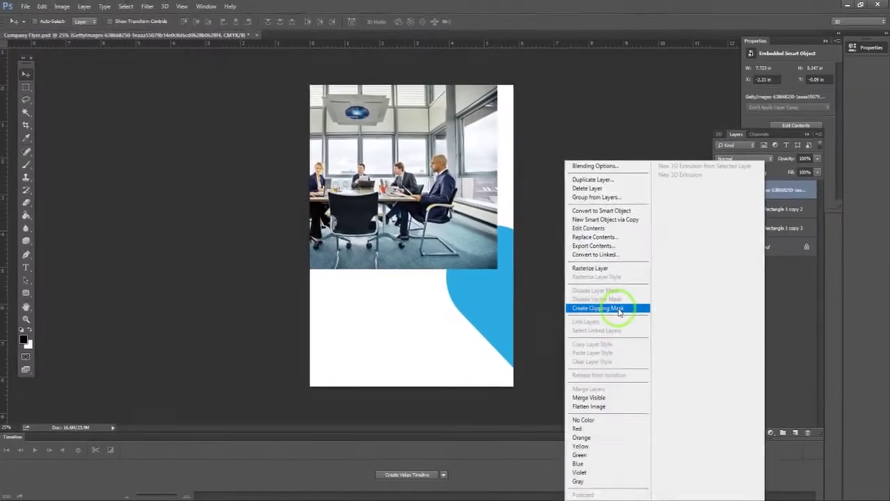
{"action": "left_click", "coordinate": [613, 306]}
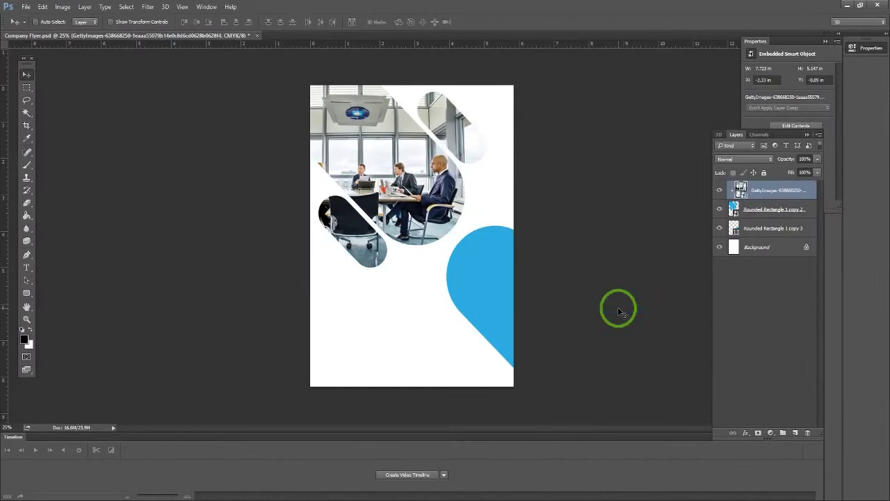
{"action": "left_click_drag", "start_coordinate": [433, 206], "coordinate": [419, 200]}
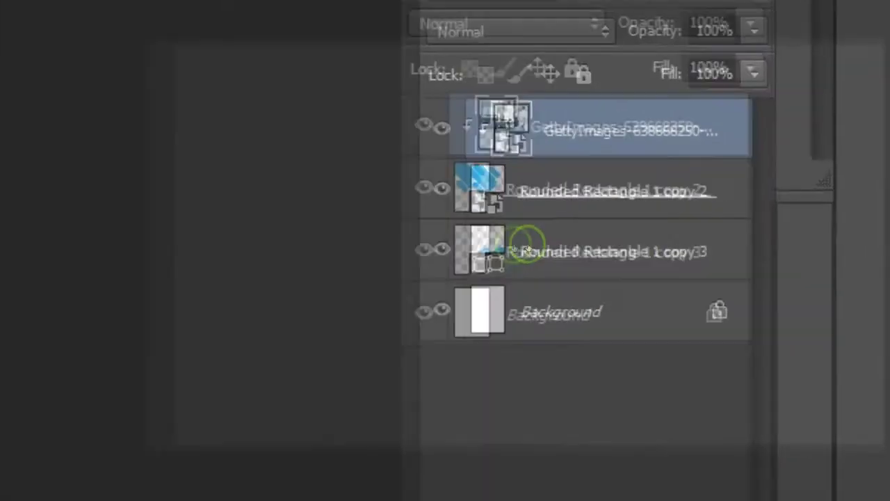
{"action": "left_click", "coordinate": [747, 230]}
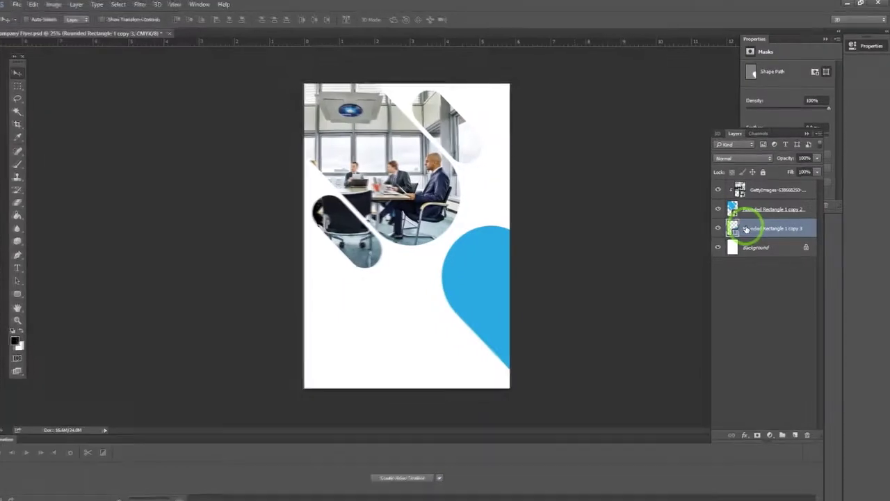
Fill the lower-right Rounded Rectangle 1 copy 3 shape with red instead of blue
{"action": "left_click", "coordinate": [27, 292]}
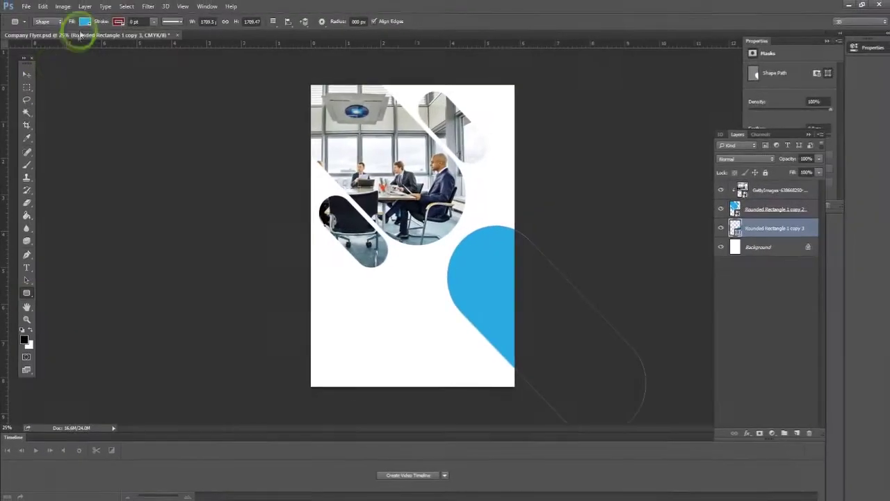
{"action": "left_click", "coordinate": [88, 7]}
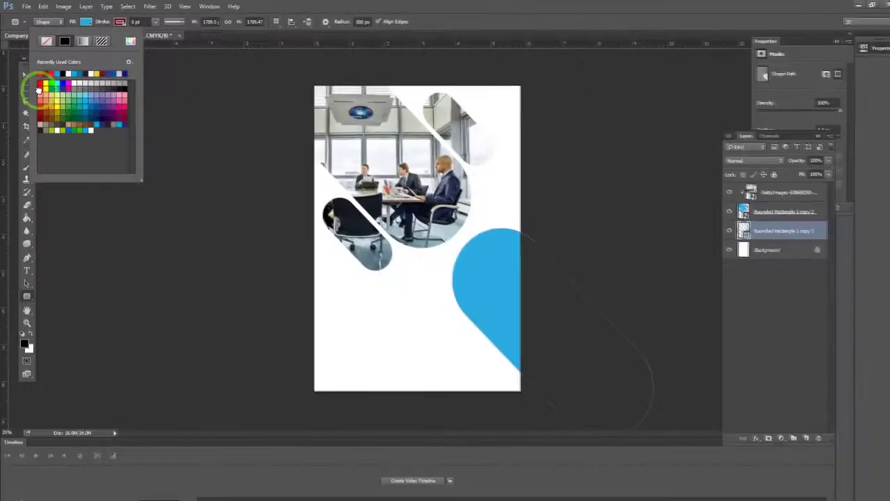
{"action": "left_click", "coordinate": [39, 89]}
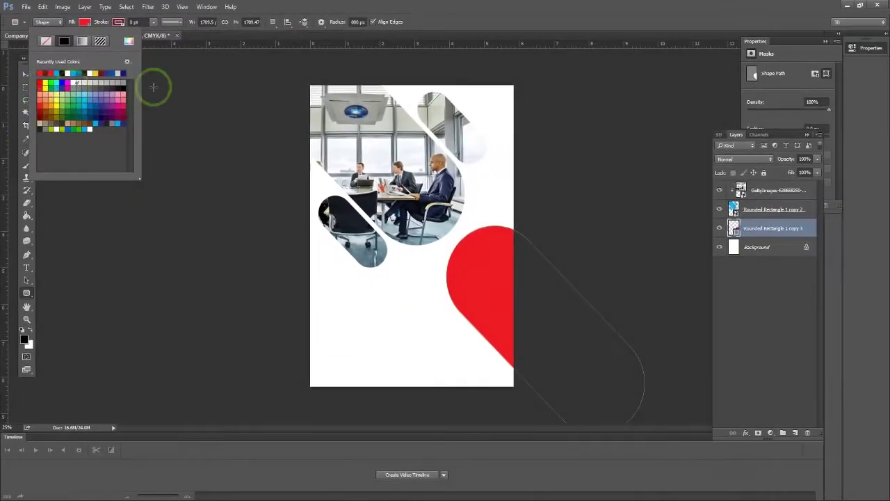
{"action": "left_click", "coordinate": [411, 5]}
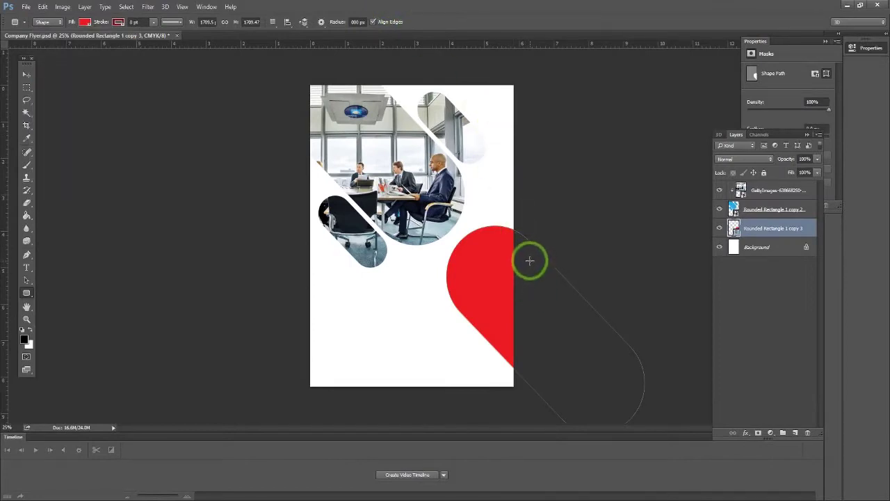
{"action": "key", "text": "v"}
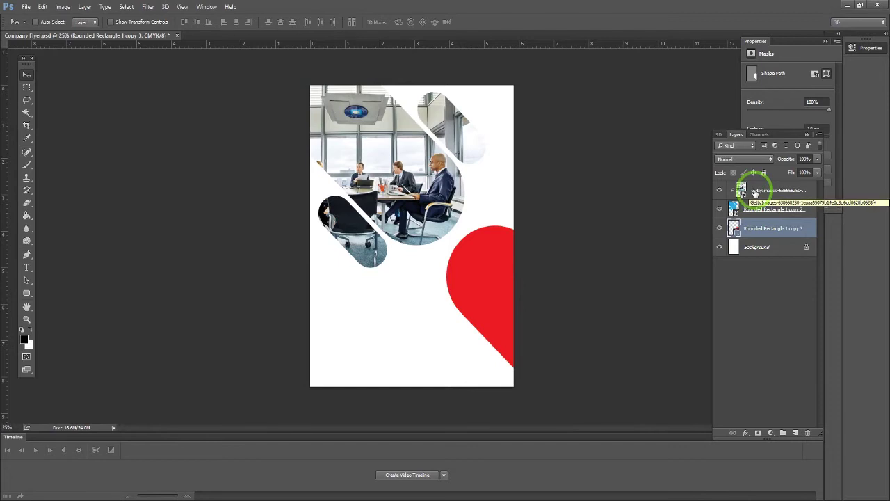
{"action": "left_click", "coordinate": [765, 209]}
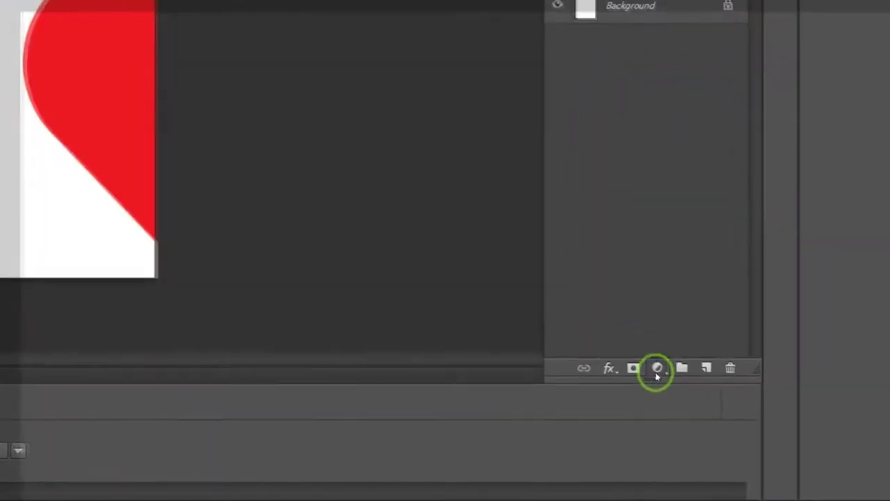
Add a Solid Color fill layer sampled from the red shape (R 237, G 28, B 36)
{"action": "left_click", "coordinate": [770, 433]}
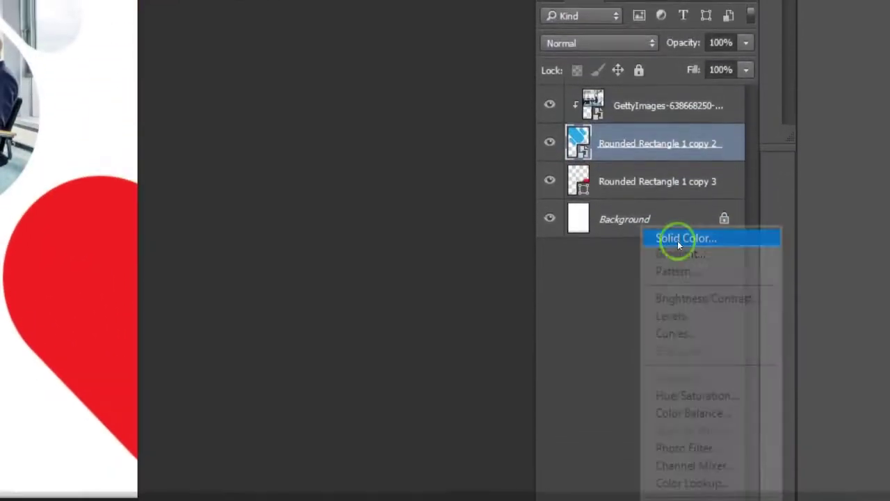
{"action": "left_click", "coordinate": [678, 238]}
{"action": "left_click_drag", "start_coordinate": [337, 158], "coordinate": [115, 72]}
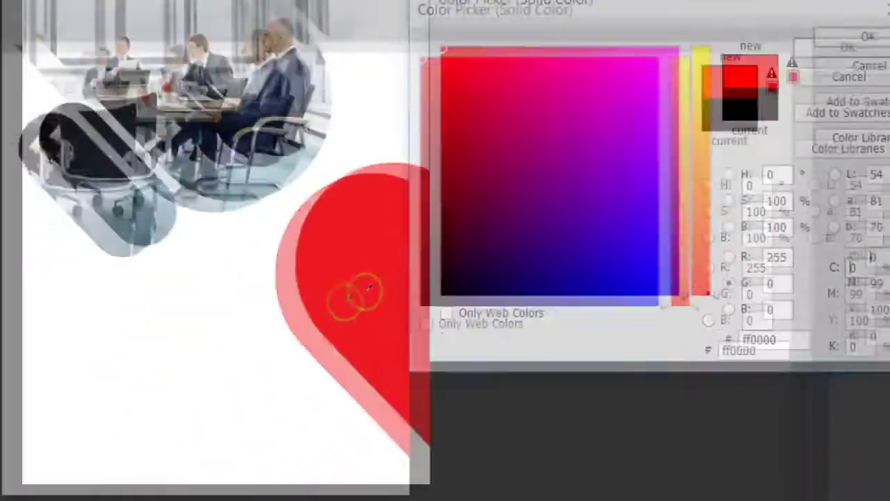
{"action": "left_click", "coordinate": [137, 432]}
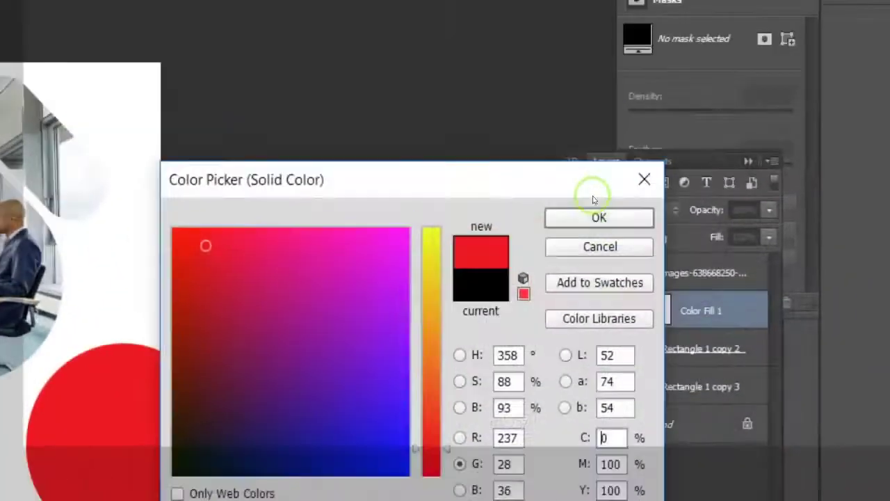
{"action": "left_click", "coordinate": [567, 251]}
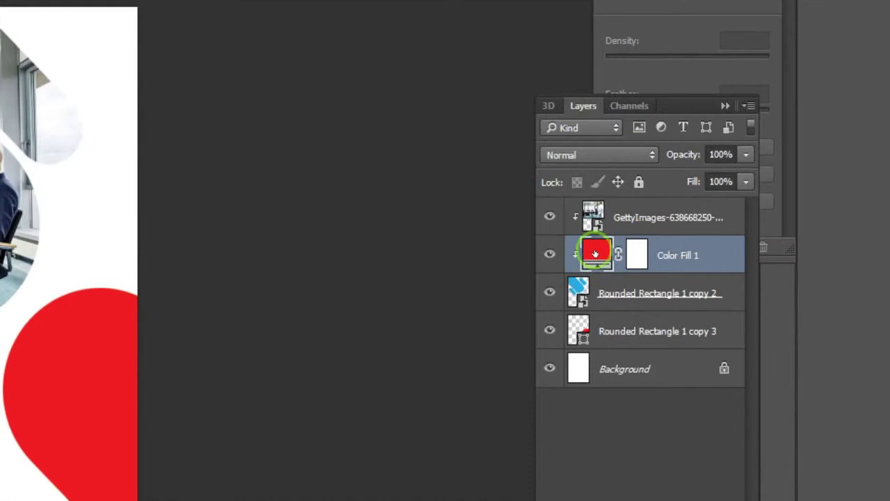
Move Color Fill 1 above the GettyImages photo and set its blend mode to Multiply
{"action": "left_click_drag", "start_coordinate": [594, 254], "coordinate": [595, 216]}
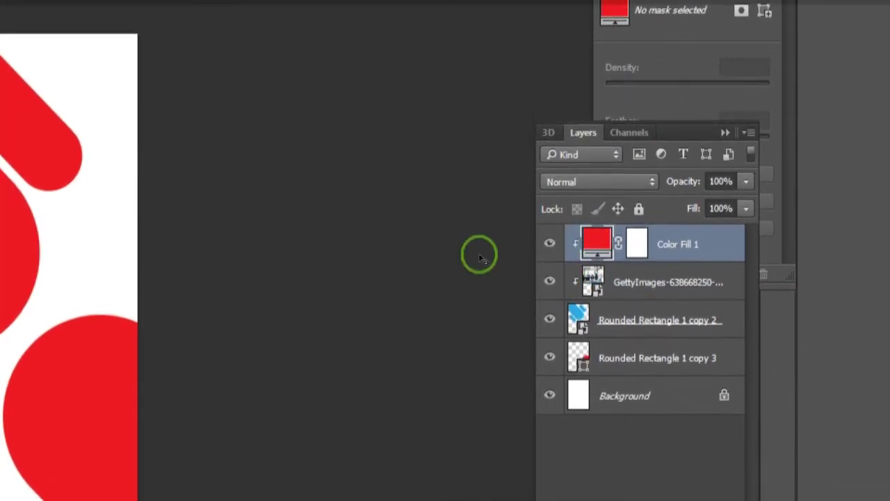
{"action": "left_click", "coordinate": [570, 196]}
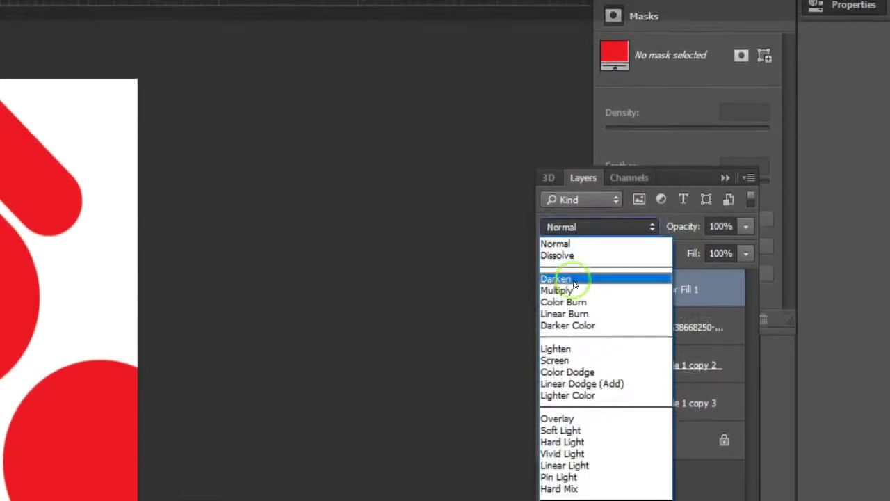
{"action": "left_click", "coordinate": [587, 285]}
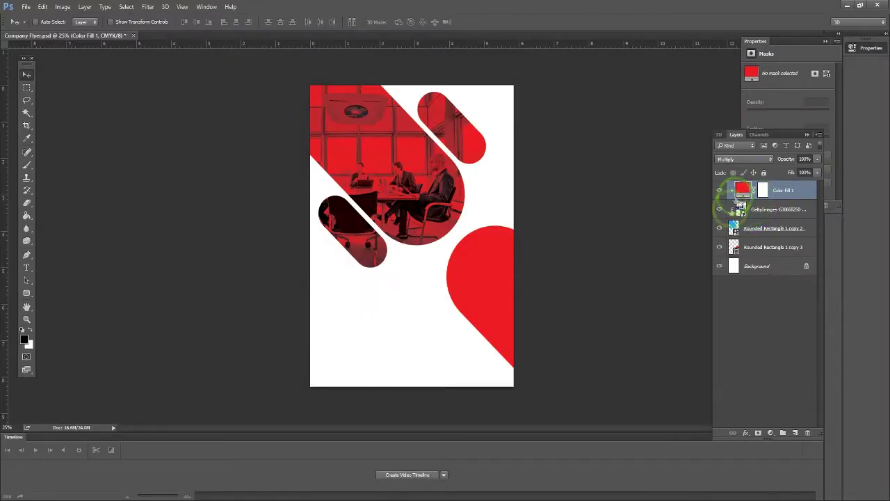
Change Color Fill 1's colour to dark red bc1c00 (R 188, G 28, B 0)
{"action": "double_click", "coordinate": [743, 191]}
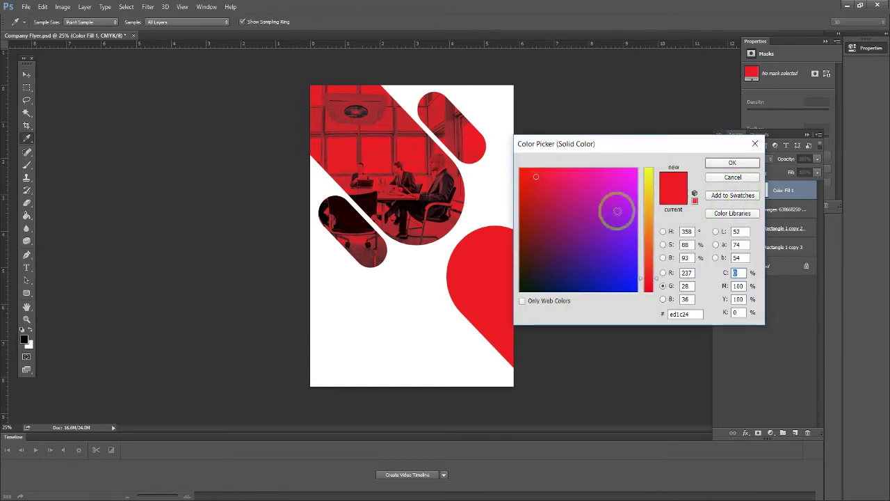
{"action": "left_click_drag", "start_coordinate": [545, 203], "coordinate": [531, 212]}
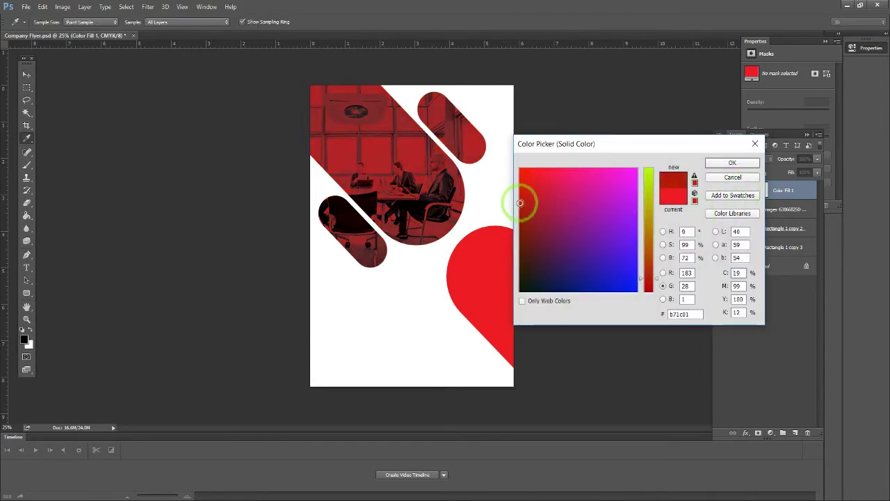
{"action": "left_click", "coordinate": [728, 180]}
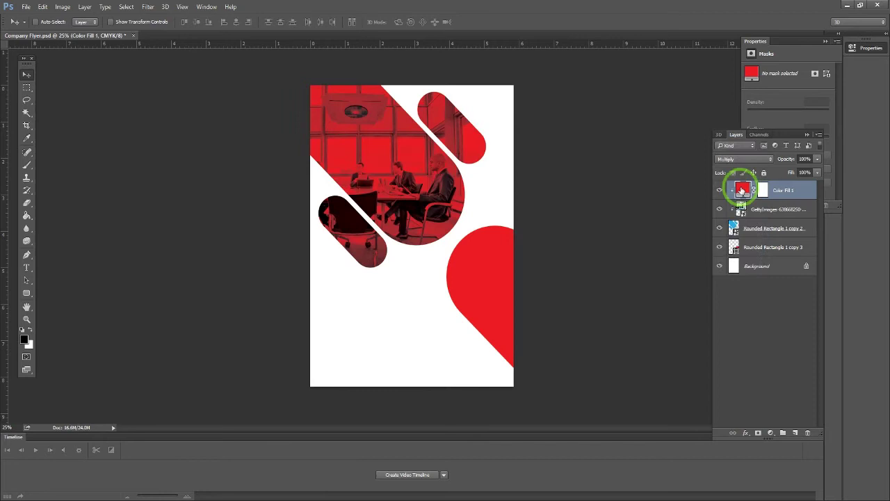
{"action": "double_click", "coordinate": [743, 191]}
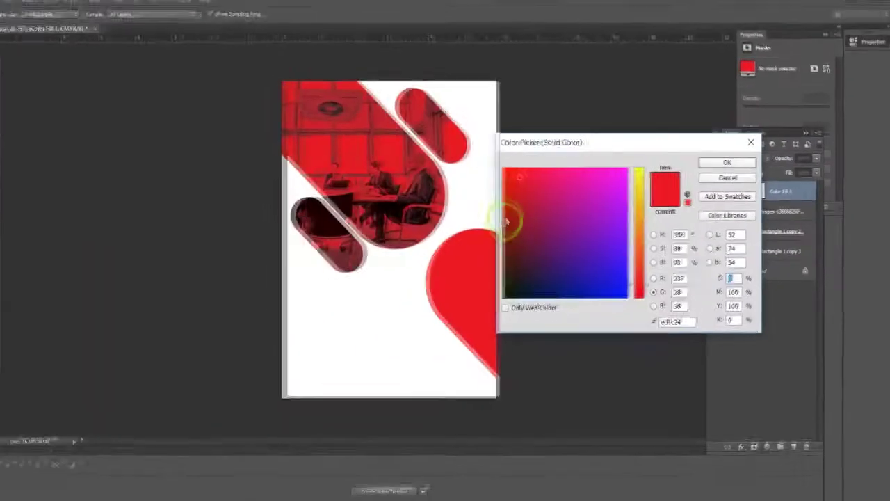
{"action": "left_click", "coordinate": [528, 212]}
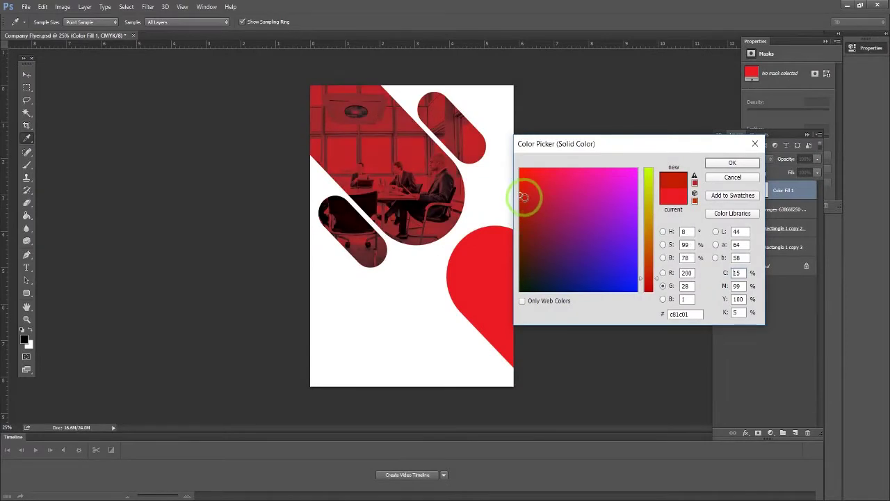
{"action": "left_click", "coordinate": [733, 164]}
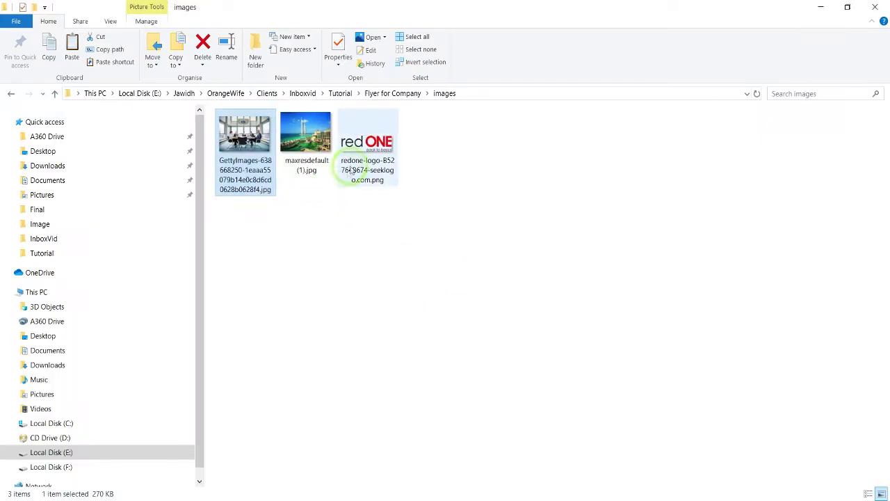
Place the redone-logo PNG on the flyer, scaled to about 46% at the lower left
{"action": "left_click", "coordinate": [353, 155]}
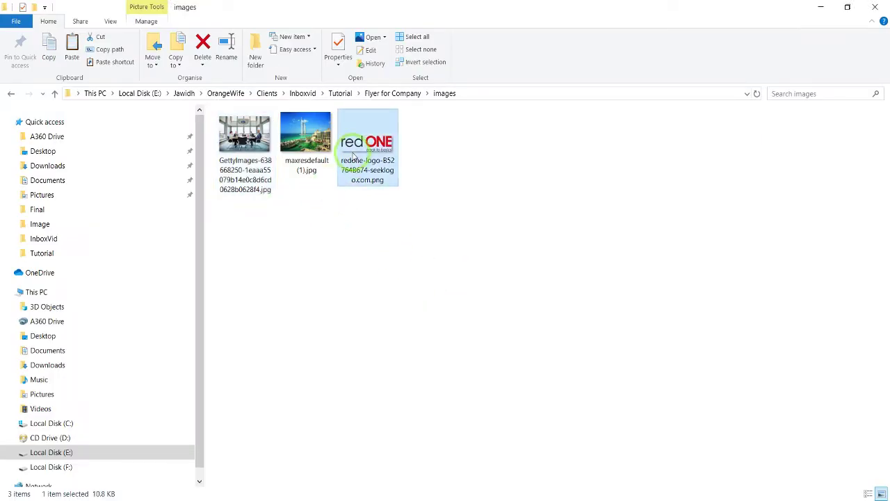
{"action": "mouse_move", "coordinate": [366, 153]}
{"action": "left_mouse_down"}
{"action": "mouse_move", "coordinate": [346, 341]}
{"action": "mouse_move", "coordinate": [350, 332]}
{"action": "left_mouse_up"}
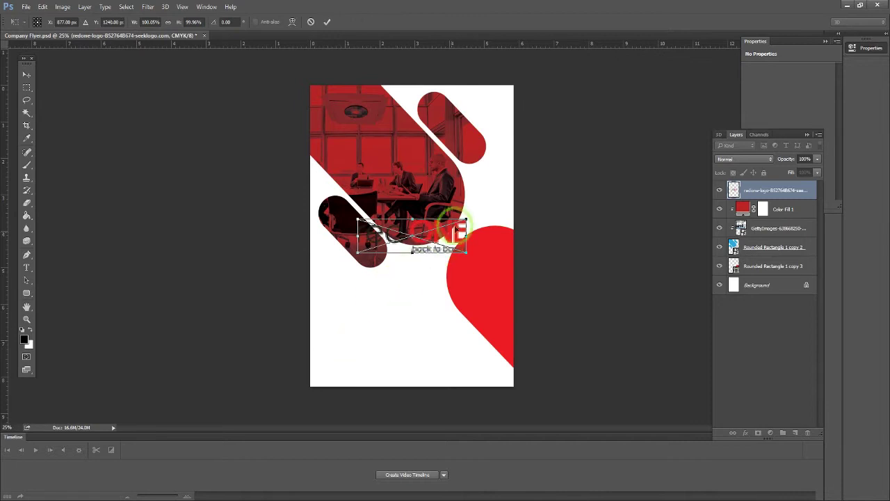
{"action": "mouse_move", "coordinate": [463, 218]}
{"action": "left_mouse_down"}
{"action": "mouse_move", "coordinate": [401, 246]}
{"action": "mouse_move", "coordinate": [369, 350]}
{"action": "left_mouse_up"}
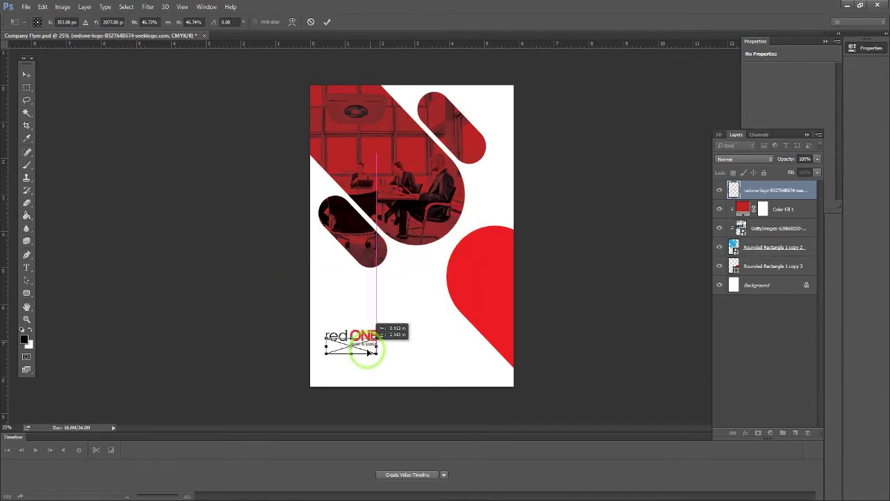
{"action": "right_click", "coordinate": [369, 353]}
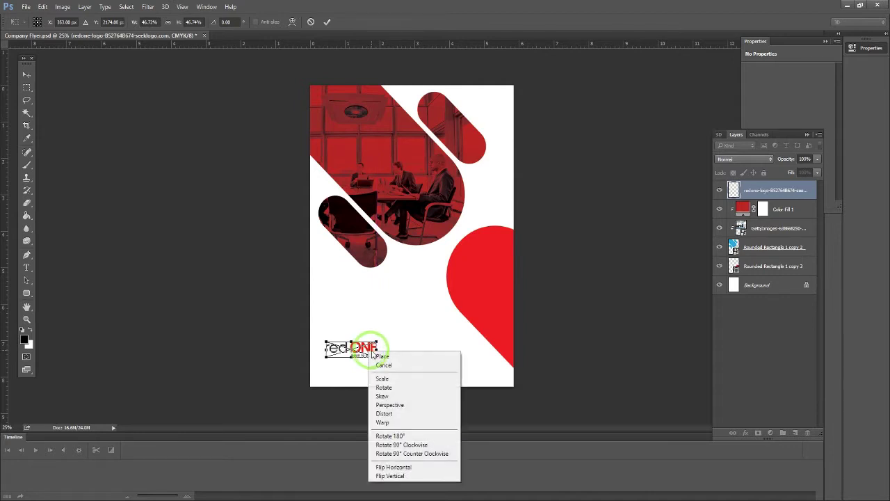
{"action": "left_click", "coordinate": [363, 347]}
{"action": "left_click", "coordinate": [327, 22]}
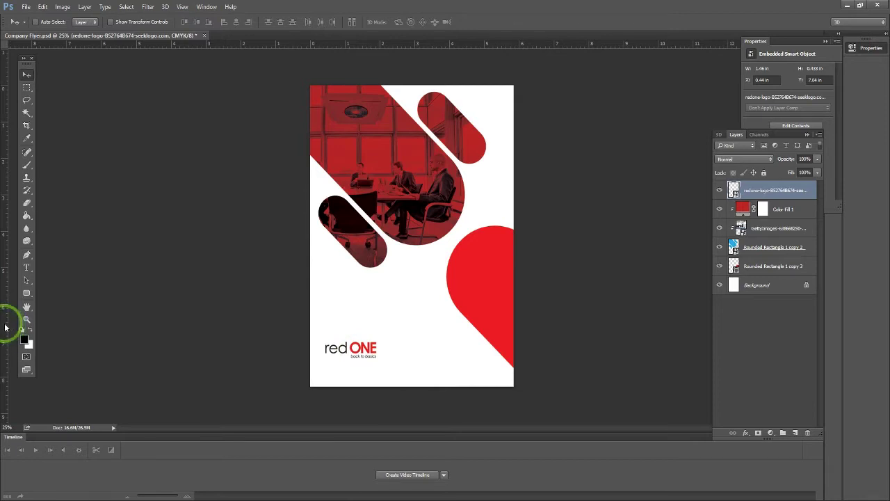
Add guides marking the flyer's left, right and top margins
{"action": "left_click_drag", "start_coordinate": [5, 327], "coordinate": [115, 329]}
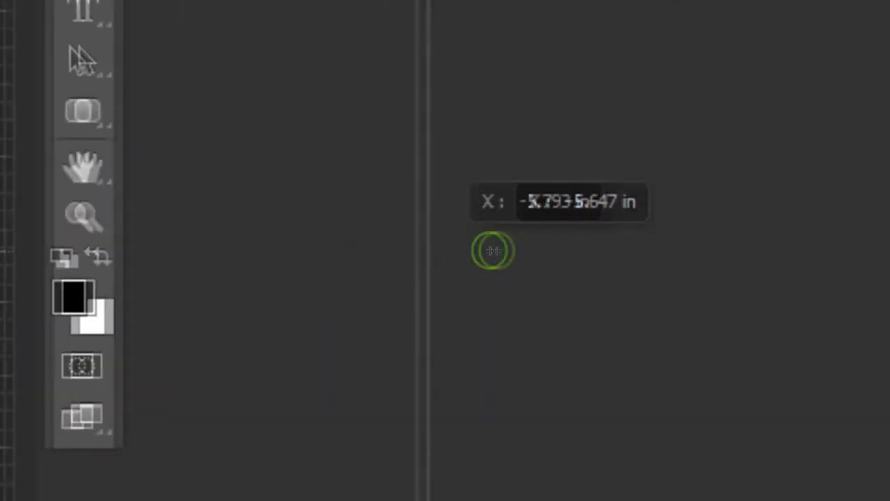
{"action": "left_click_drag", "start_coordinate": [492, 250], "coordinate": [445, 250]}
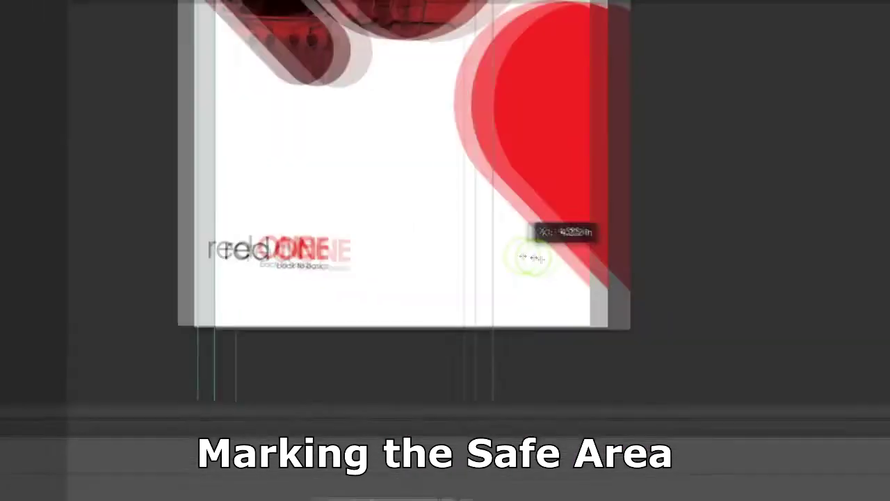
{"action": "mouse_move", "coordinate": [532, 258]}
{"action": "left_mouse_down"}
{"action": "mouse_move", "coordinate": [445, 251]}
{"action": "mouse_move", "coordinate": [450, 274]}
{"action": "left_mouse_up"}
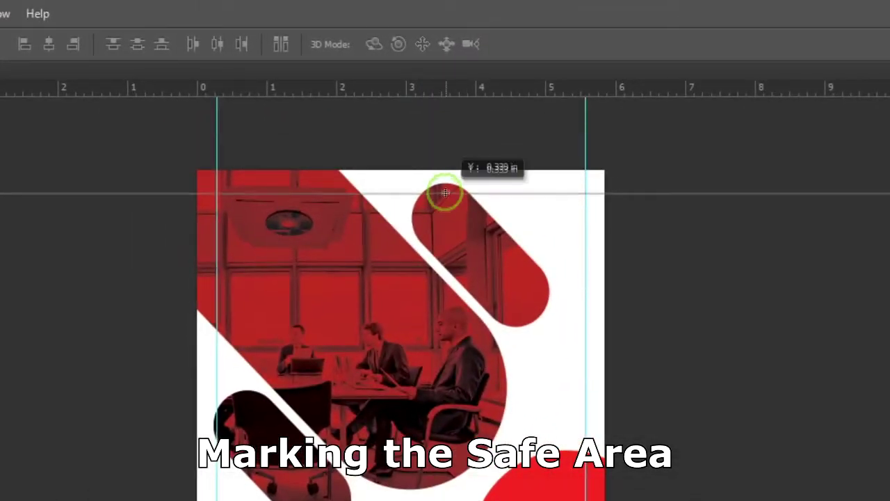
{"action": "left_click_drag", "start_coordinate": [445, 194], "coordinate": [445, 188]}
{"action": "mouse_move", "coordinate": [445, 88]}
{"action": "left_mouse_down"}
{"action": "mouse_move", "coordinate": [443, 320]}
{"action": "mouse_move", "coordinate": [445, 251]}
{"action": "left_mouse_up"}
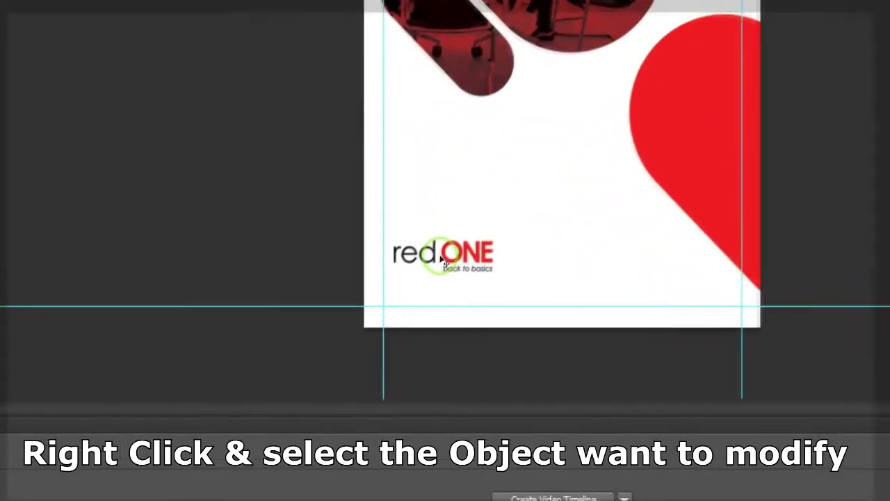
Nudge the redONE logo slightly left and down to X 0.28 in, Y 7.43 in
{"action": "right_click", "coordinate": [354, 355]}
{"action": "right_click", "coordinate": [451, 251]}
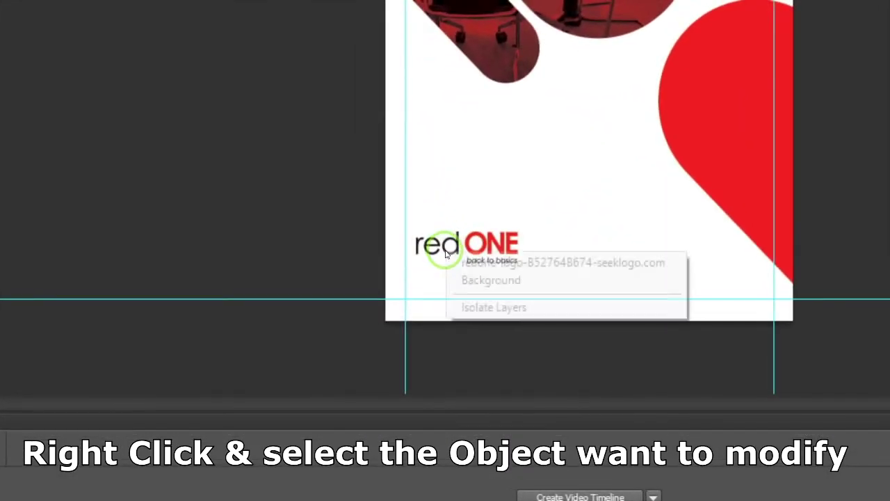
{"action": "left_click", "coordinate": [454, 251]}
{"action": "left_click_drag", "start_coordinate": [449, 253], "coordinate": [449, 256]}
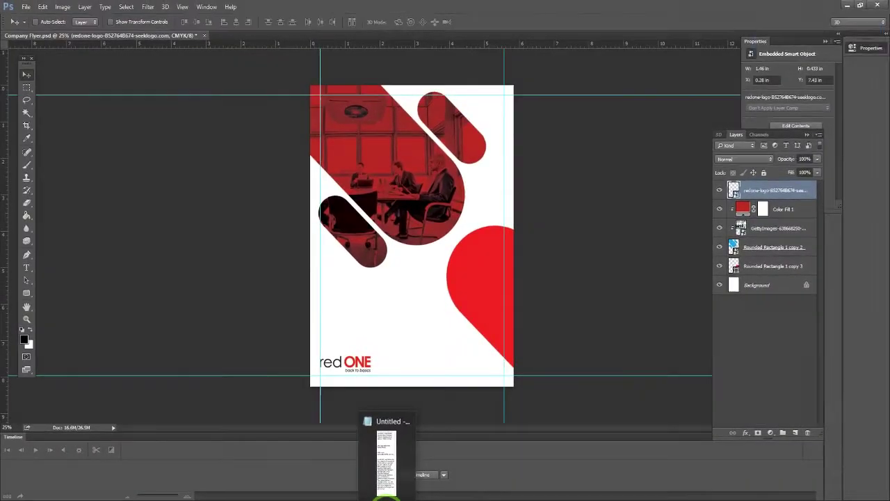
Copy the Notepad paragraph from 'At redONE' to 'still with us!'
{"action": "left_click", "coordinate": [427, 438]}
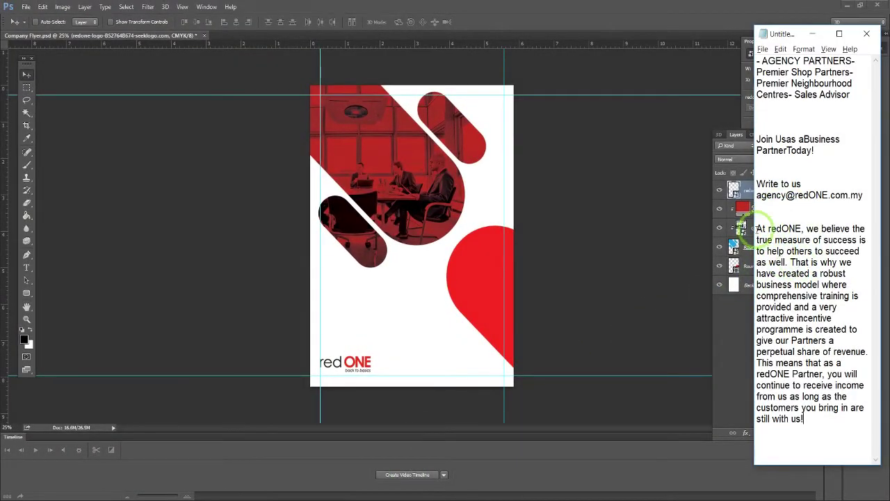
{"action": "left_click_drag", "start_coordinate": [757, 228], "coordinate": [803, 418]}
{"action": "right_click", "coordinate": [792, 373]}
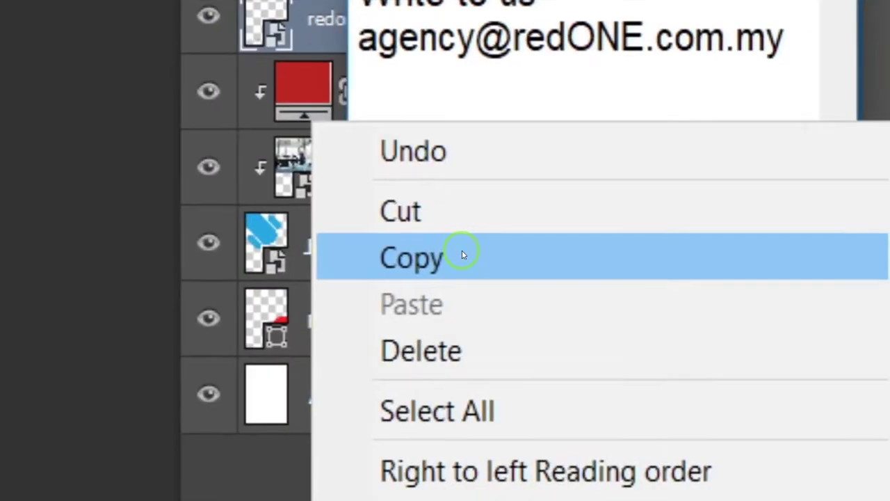
{"action": "left_click", "coordinate": [784, 251]}
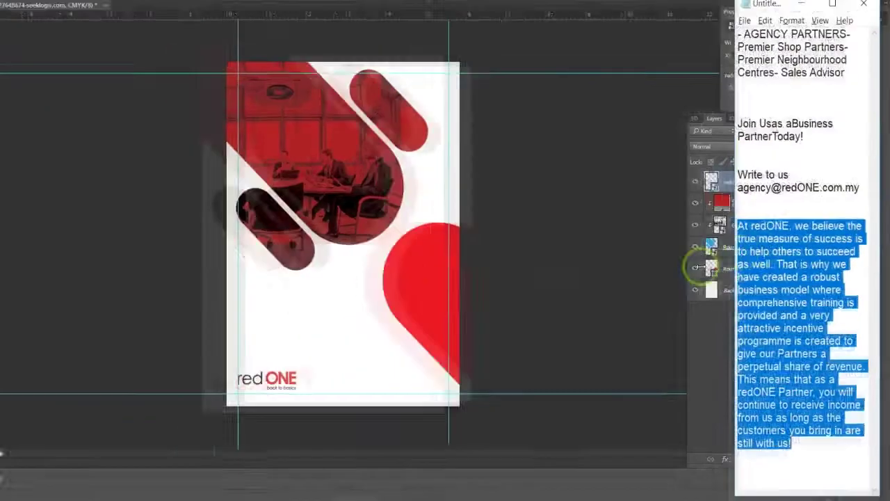
{"action": "left_click", "coordinate": [461, 274]}
Delete the misplaced paragraph text layer
{"action": "left_click", "coordinate": [30, 77]}
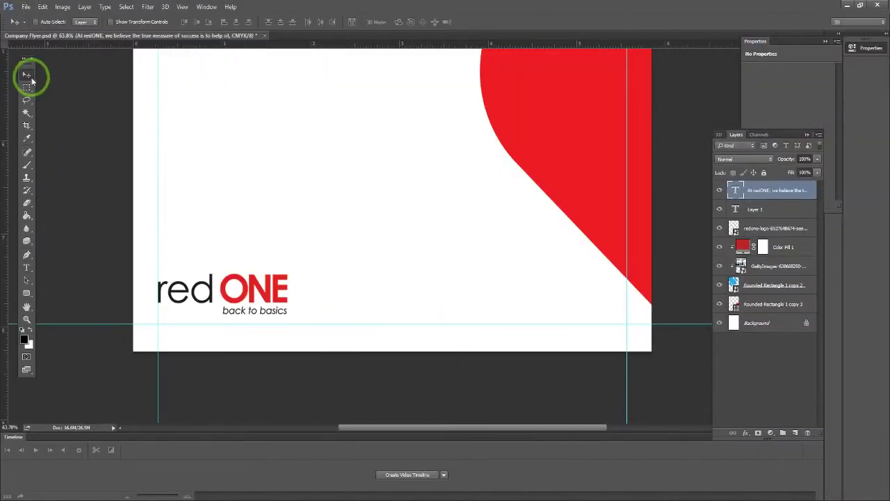
{"action": "left_click", "coordinate": [26, 269]}
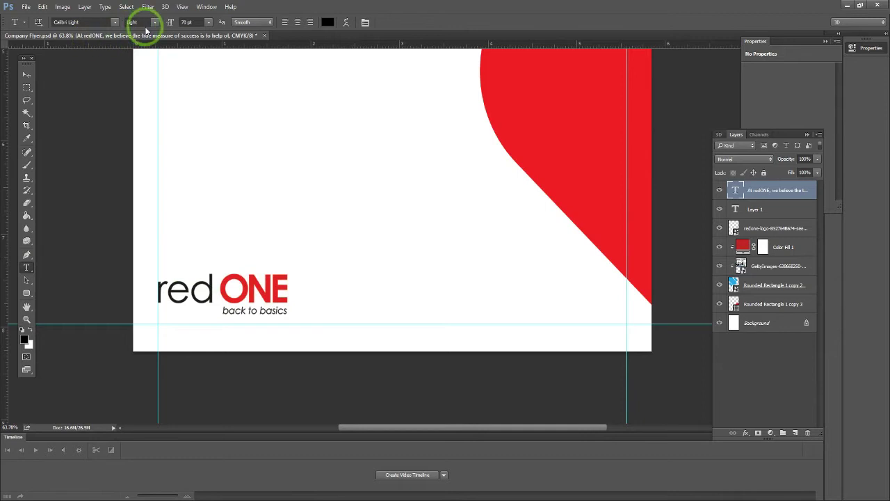
{"action": "left_click", "coordinate": [33, 75]}
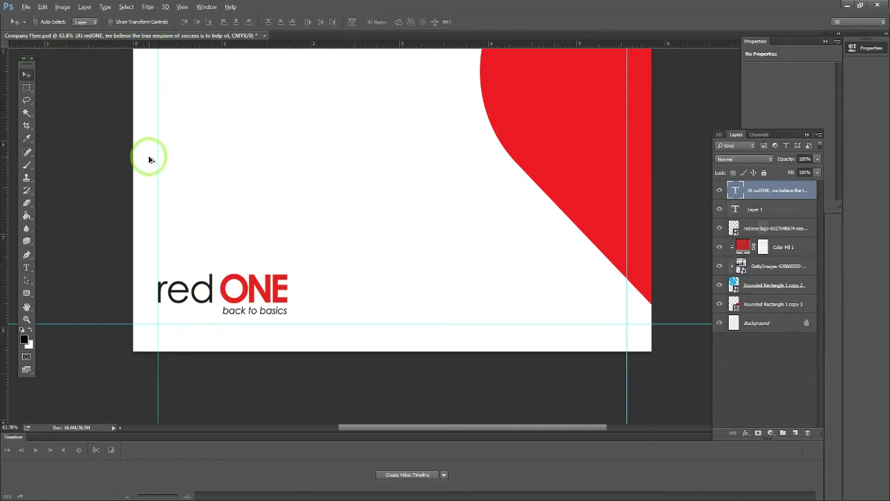
{"action": "key", "text": "Delete"}
Draw a paragraph text box right of the logo and paste the copied paragraph
{"action": "left_click", "coordinate": [25, 268]}
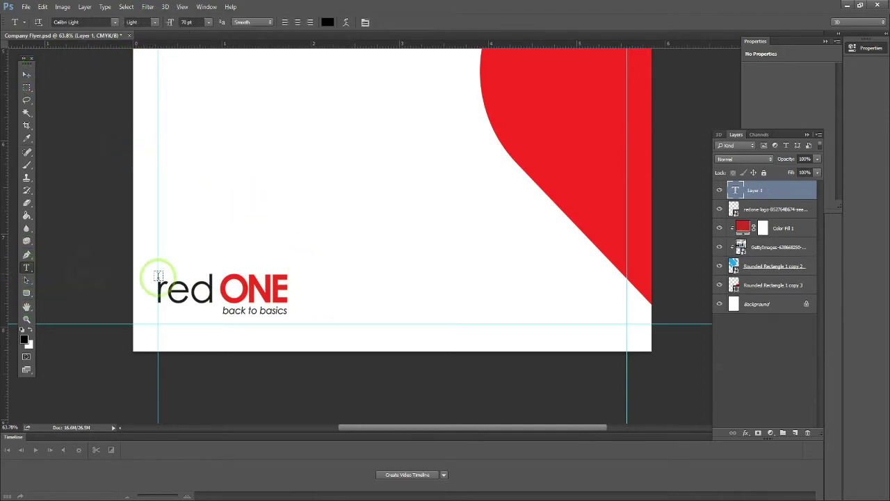
{"action": "mouse_move", "coordinate": [295, 273]}
{"action": "left_mouse_down"}
{"action": "mouse_move", "coordinate": [525, 332]}
{"action": "mouse_move", "coordinate": [616, 323]}
{"action": "left_mouse_up"}
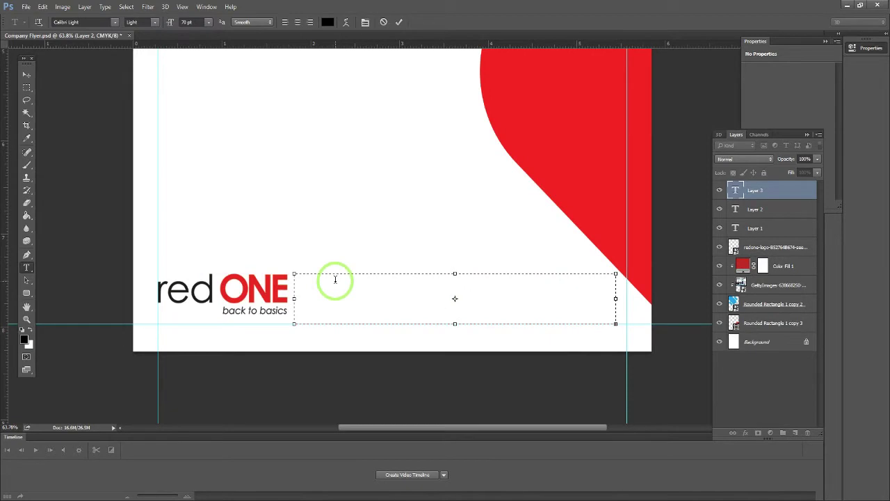
{"action": "right_click", "coordinate": [331, 291]}
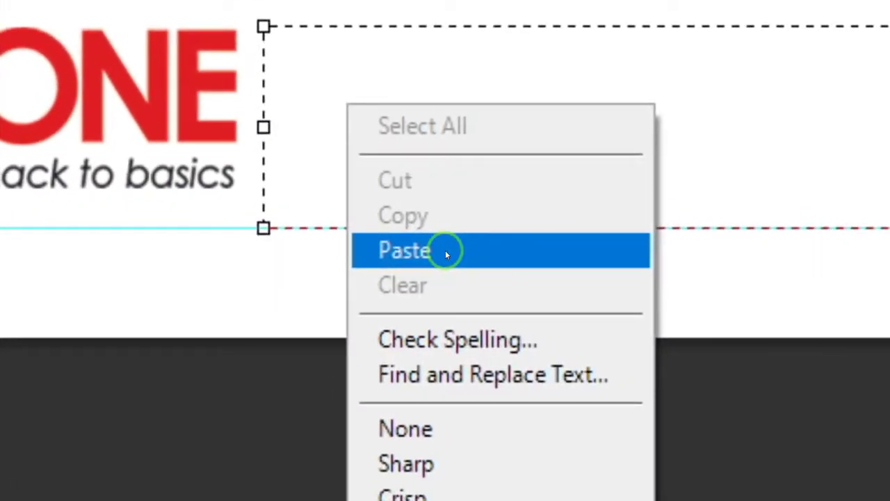
{"action": "left_click", "coordinate": [445, 250]}
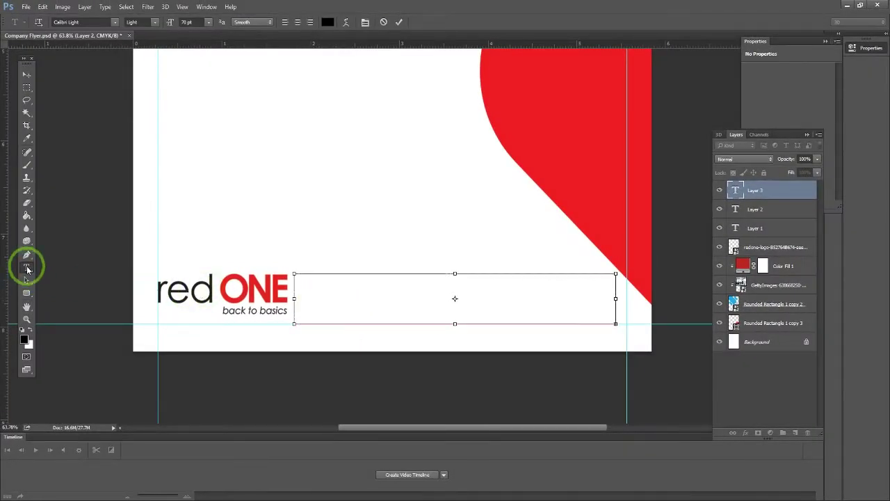
{"action": "left_click", "coordinate": [27, 75]}
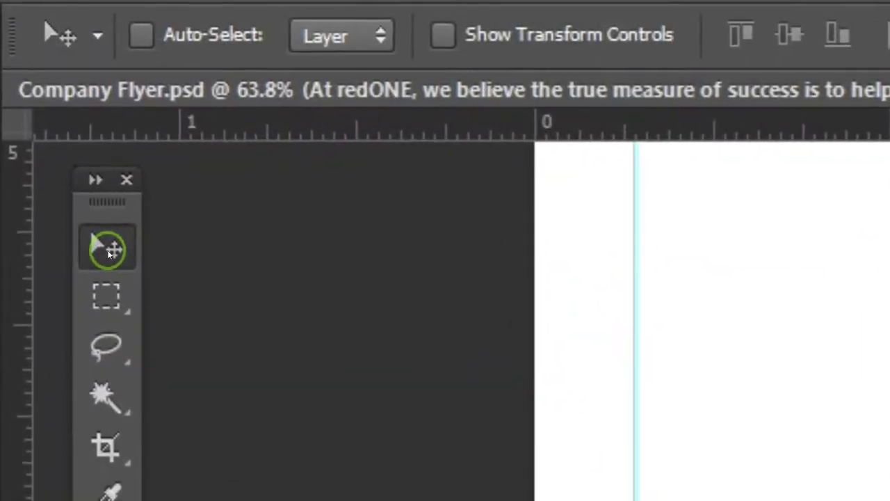
Set the paragraph text to 7 pt and shift the logo down slightly
{"action": "left_click", "coordinate": [106, 268]}
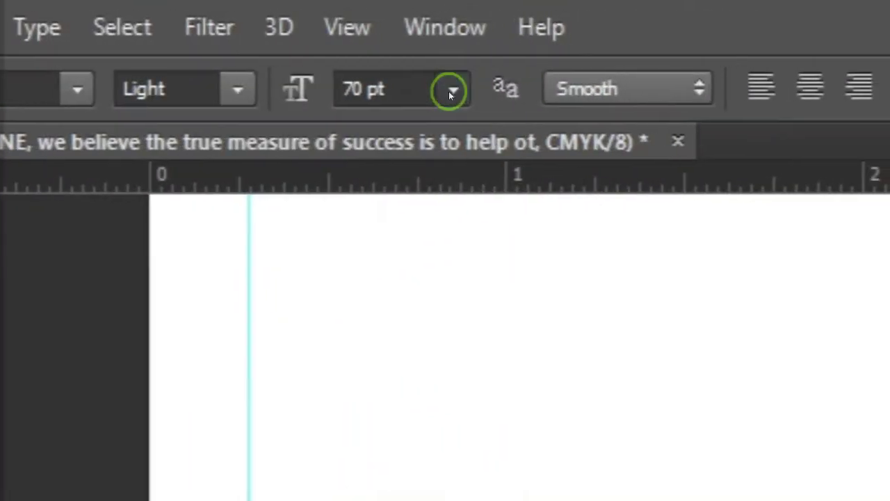
{"action": "left_click", "coordinate": [449, 89]}
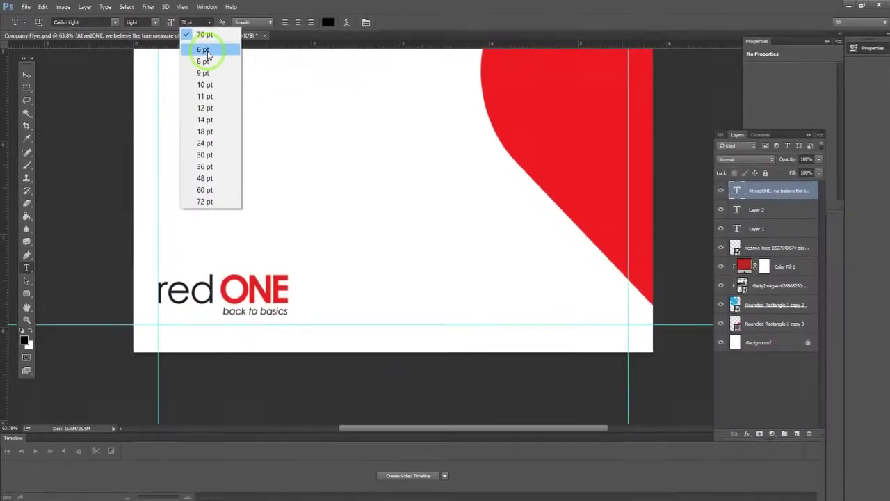
{"action": "left_click", "coordinate": [206, 52]}
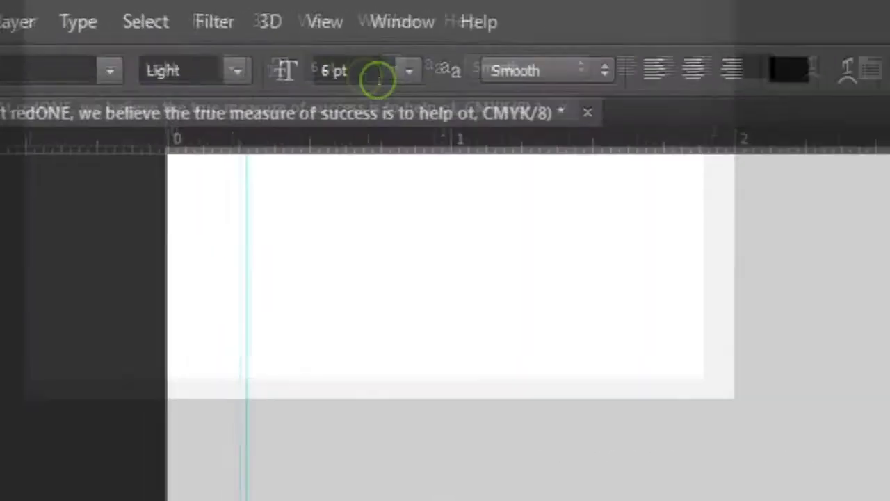
{"action": "left_click", "coordinate": [198, 24]}
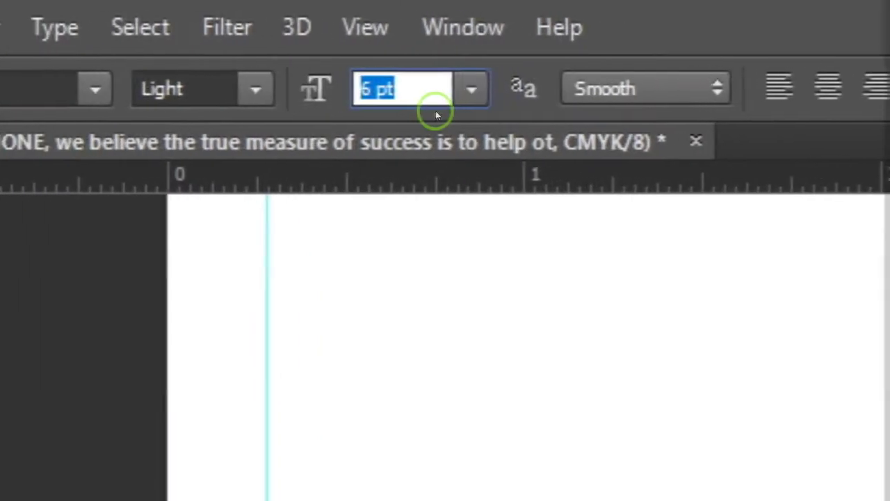
{"action": "type", "text": "7"}
{"action": "key", "text": "Return"}
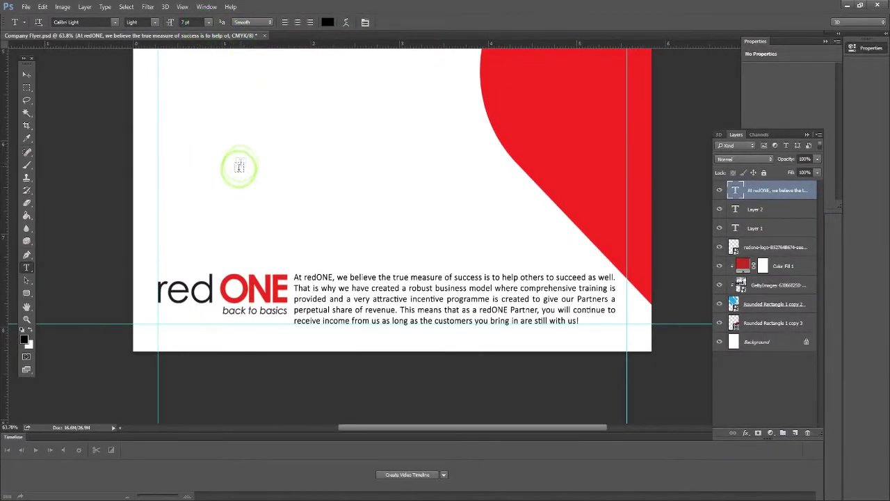
{"action": "left_click", "coordinate": [27, 75]}
{"action": "left_click_drag", "start_coordinate": [253, 292], "coordinate": [267, 295]}
Copy the 'Join Us as a Business Partner Today!' line from Notepad
{"action": "scroll", "coordinate": [339, 285], "scroll_direction": "down", "scroll_amount": 3}
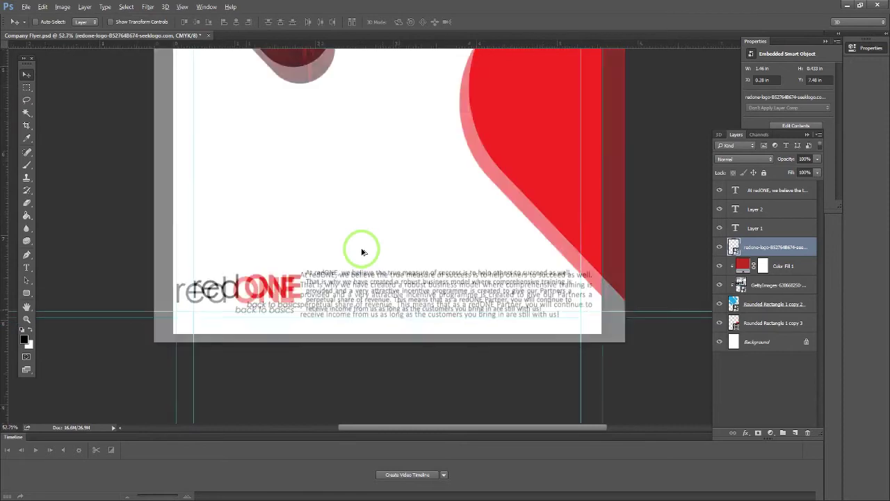
{"action": "key", "text": "alt+Tab"}
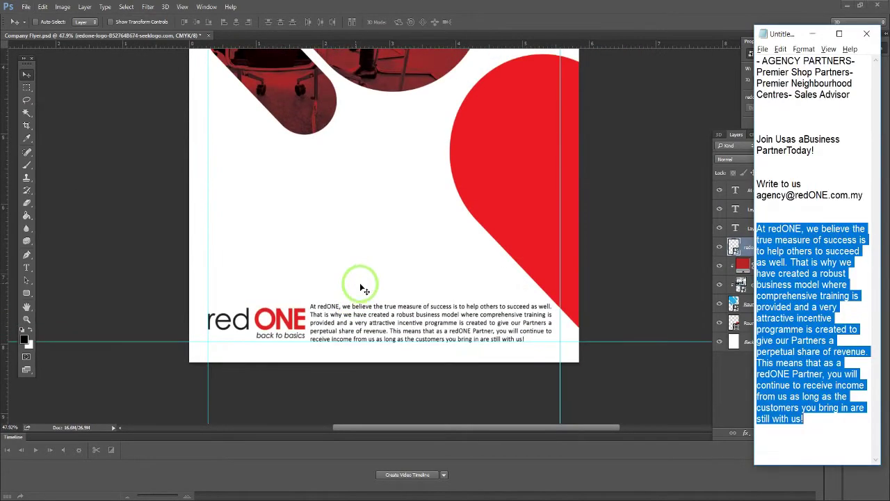
{"action": "left_click", "coordinate": [797, 196]}
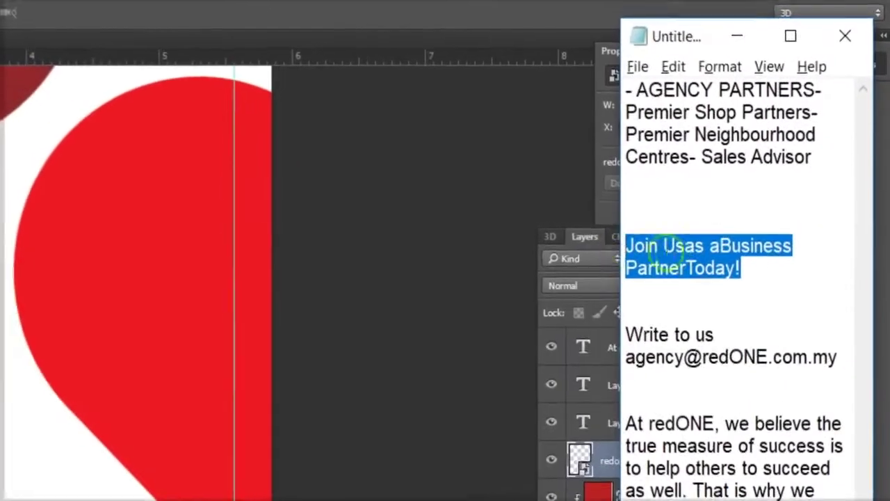
{"action": "right_click", "coordinate": [754, 143]}
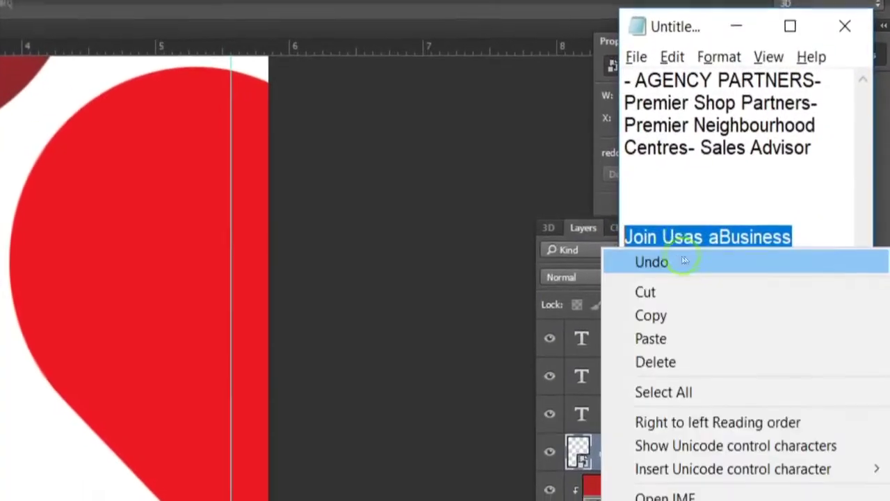
{"action": "left_click", "coordinate": [681, 261]}
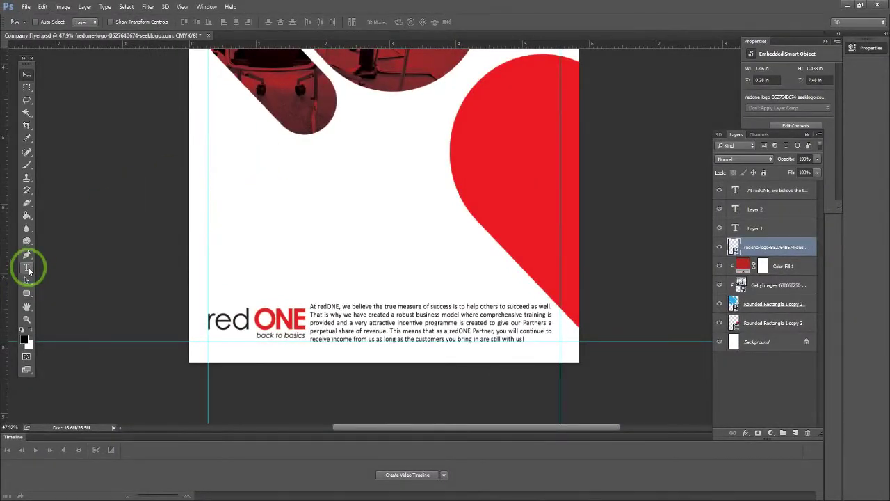
Paste the headline inside the red shape at 20 pt and move it up slightly
{"action": "left_click", "coordinate": [28, 268]}
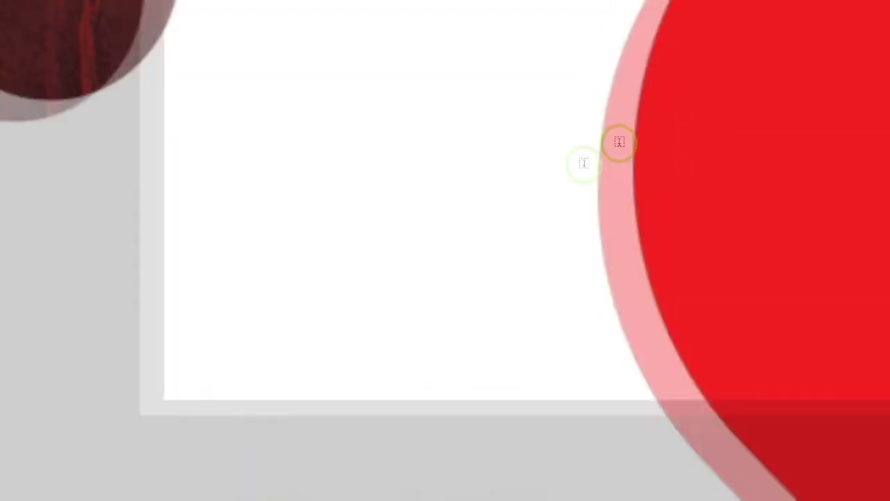
{"action": "left_click", "coordinate": [620, 142]}
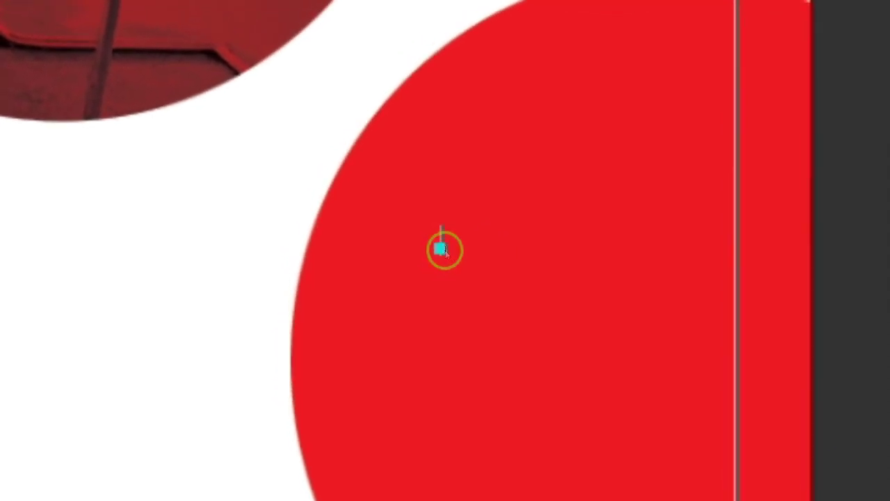
{"action": "right_click", "coordinate": [440, 249]}
{"action": "left_click", "coordinate": [445, 254]}
{"action": "key", "text": "ctrl+a"}
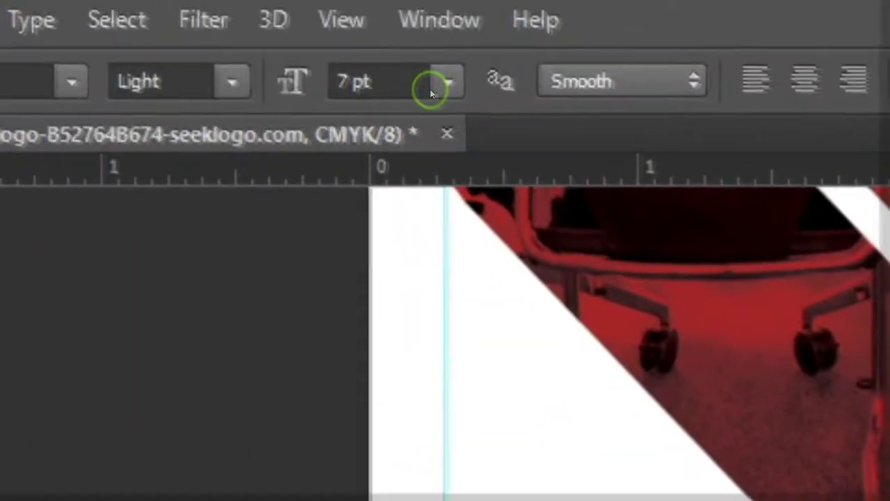
{"action": "type", "text": "20"}
{"action": "key", "text": "Return"}
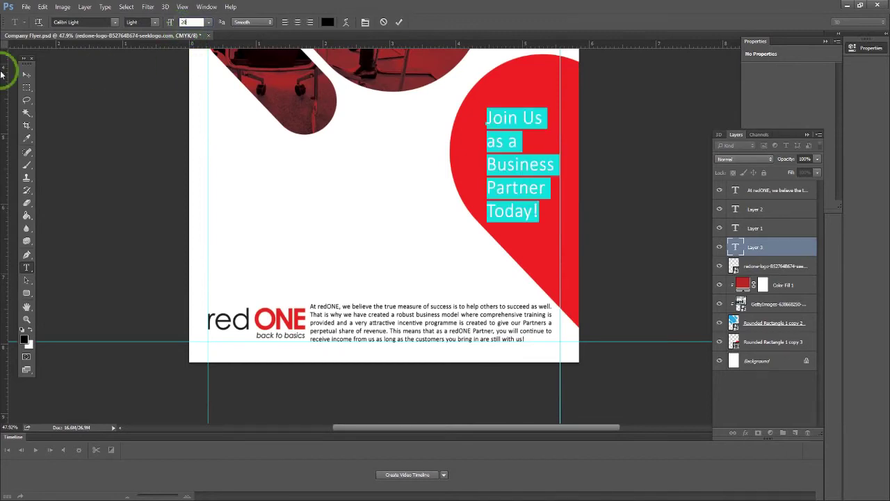
{"action": "left_click", "coordinate": [26, 75]}
{"action": "left_click_drag", "start_coordinate": [493, 141], "coordinate": [493, 130]}
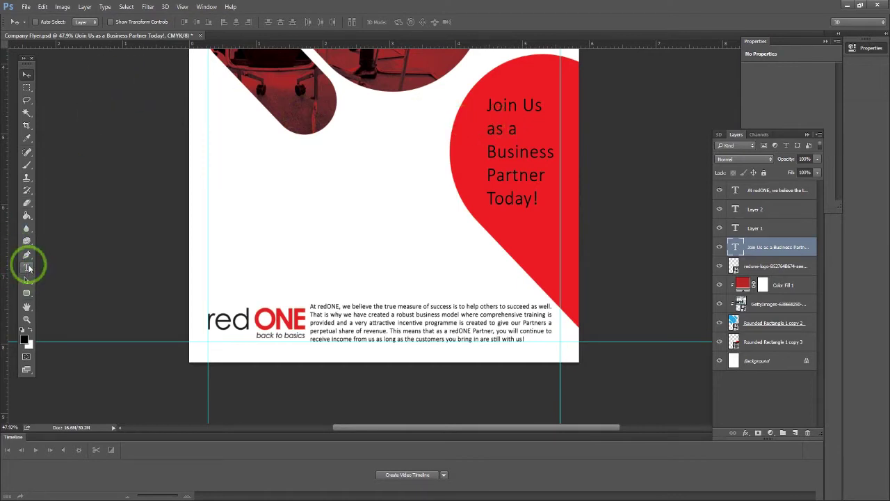
Set the 'Join Us as a Business Partner Today!' headline text colour to white (#ffffff)
{"action": "left_click", "coordinate": [28, 268]}
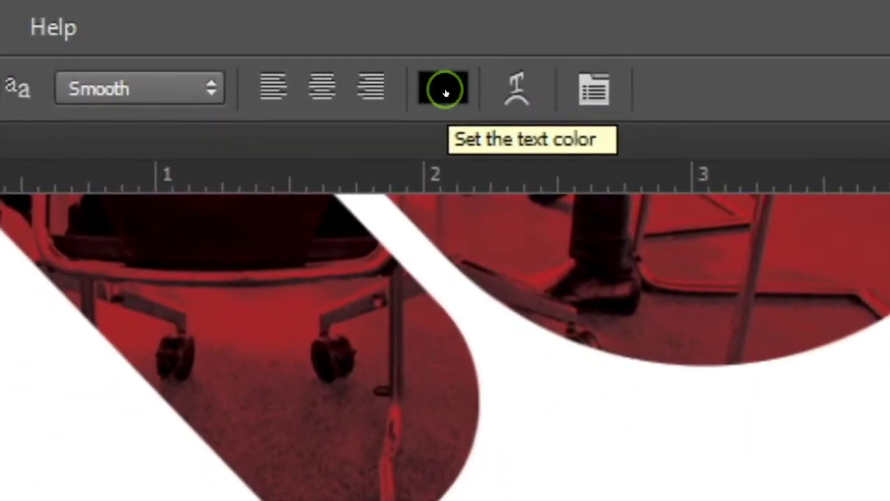
{"action": "left_click", "coordinate": [445, 92]}
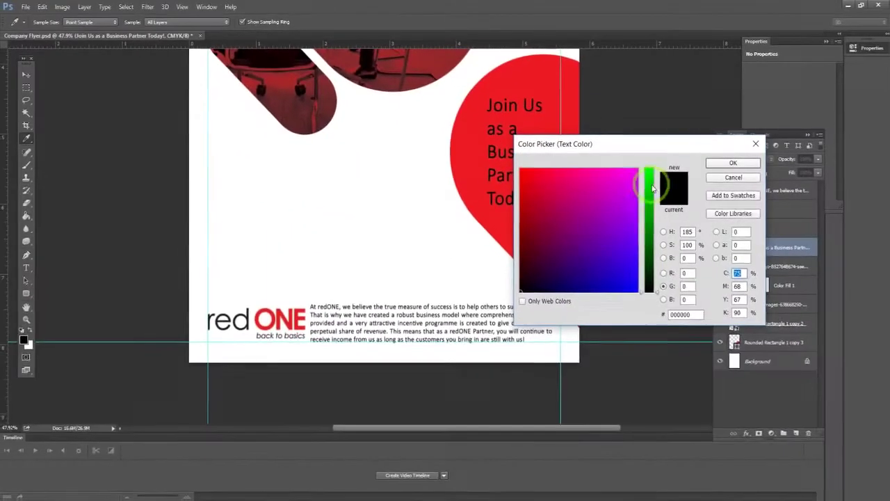
{"action": "left_click", "coordinate": [638, 169]}
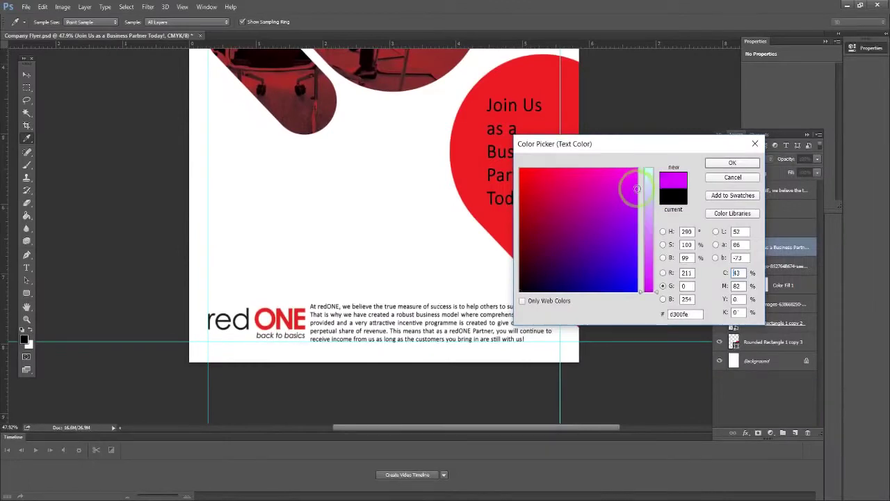
{"action": "left_click", "coordinate": [649, 170]}
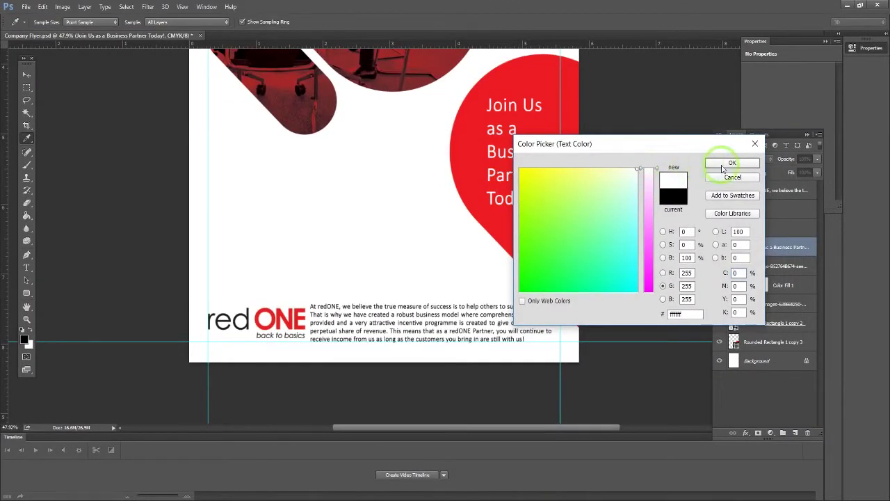
{"action": "left_click", "coordinate": [722, 169]}
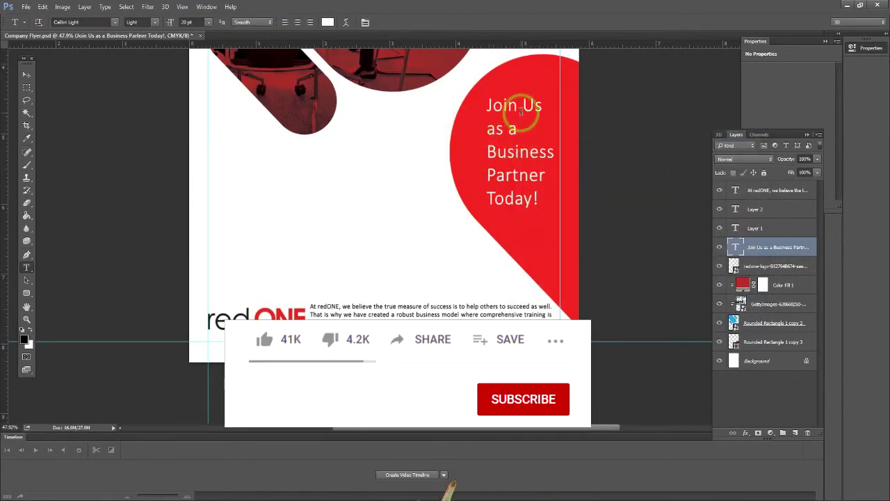
{"action": "triple_click", "coordinate": [494, 106]}
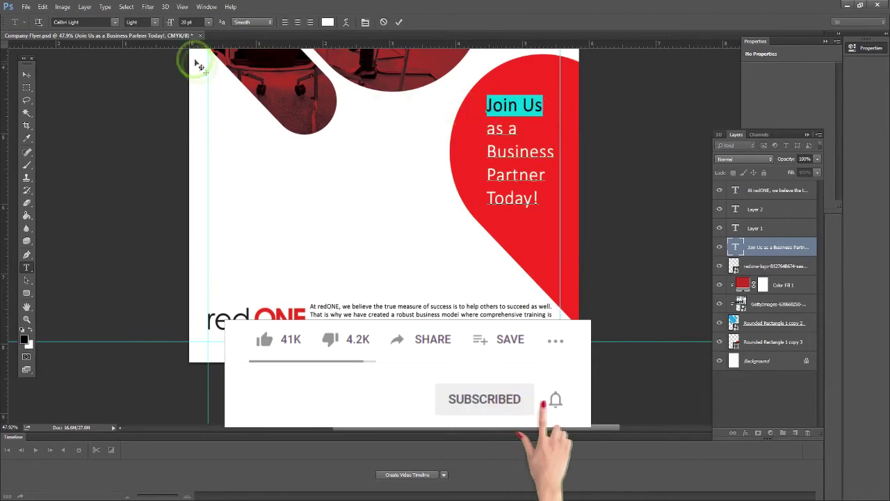
Make the words 'Join Us' and 'Business Partner' Calibri Bold
{"action": "left_click", "coordinate": [156, 22]}
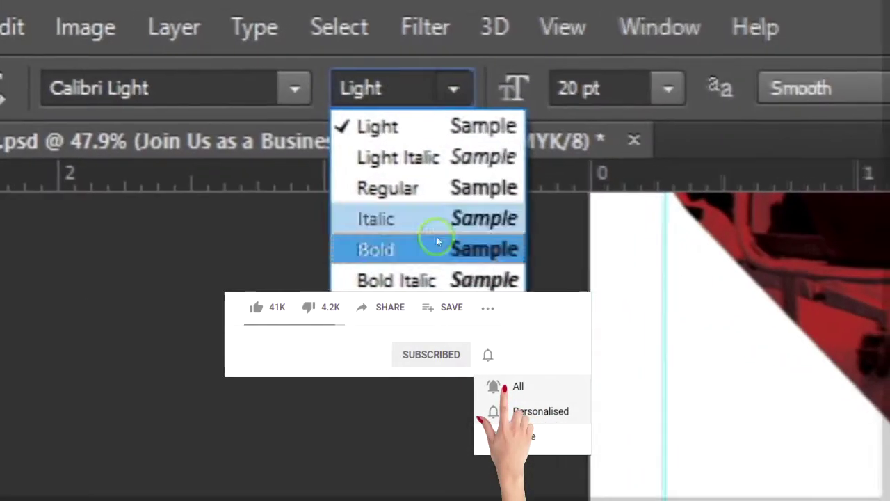
{"action": "left_click", "coordinate": [139, 61]}
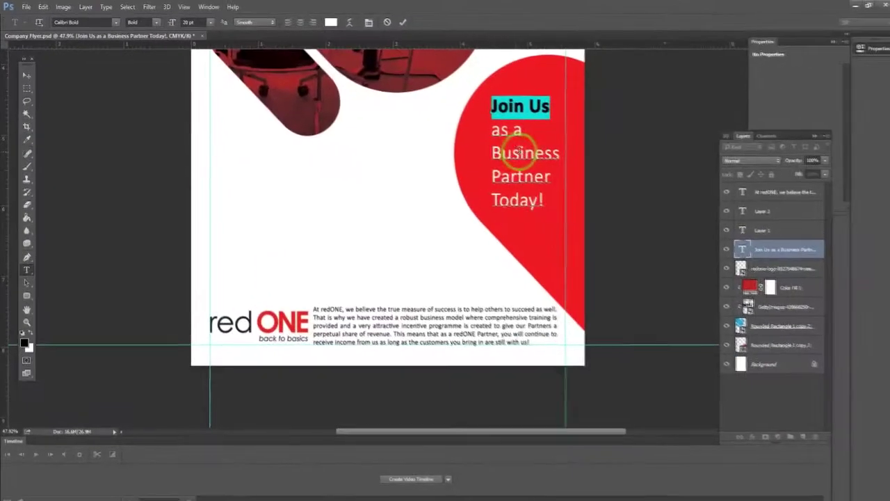
{"action": "left_click", "coordinate": [495, 152]}
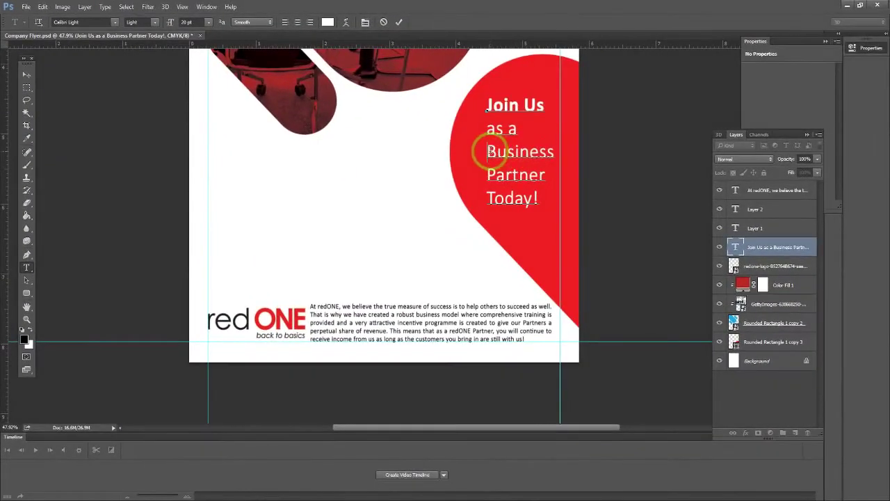
{"action": "left_click_drag", "start_coordinate": [489, 153], "coordinate": [550, 176]}
{"action": "left_click", "coordinate": [153, 24]}
{"action": "left_click", "coordinate": [150, 68]}
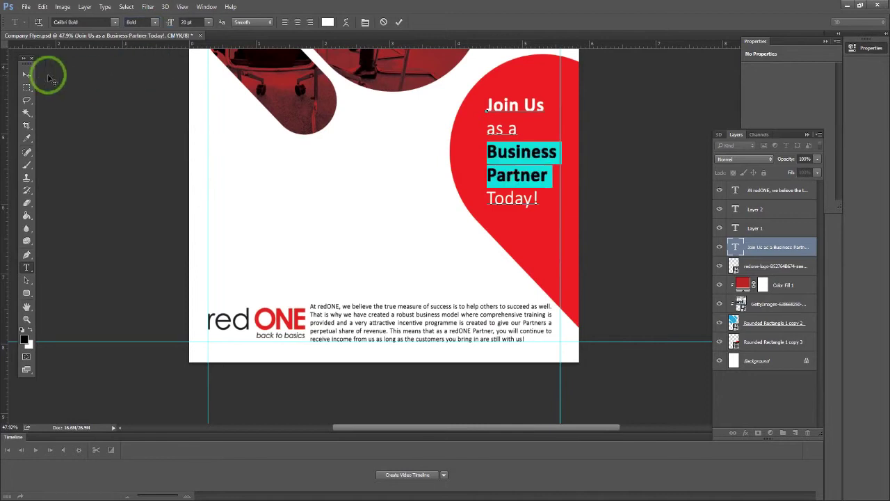
Nudge the headline slightly left, then bring the Notepad notes forward
{"action": "left_click", "coordinate": [26, 78]}
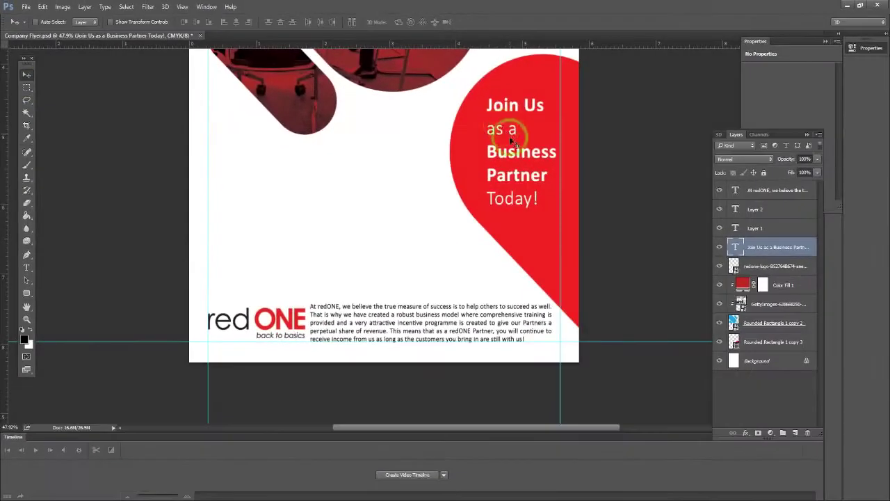
{"action": "left_click_drag", "start_coordinate": [496, 144], "coordinate": [489, 143]}
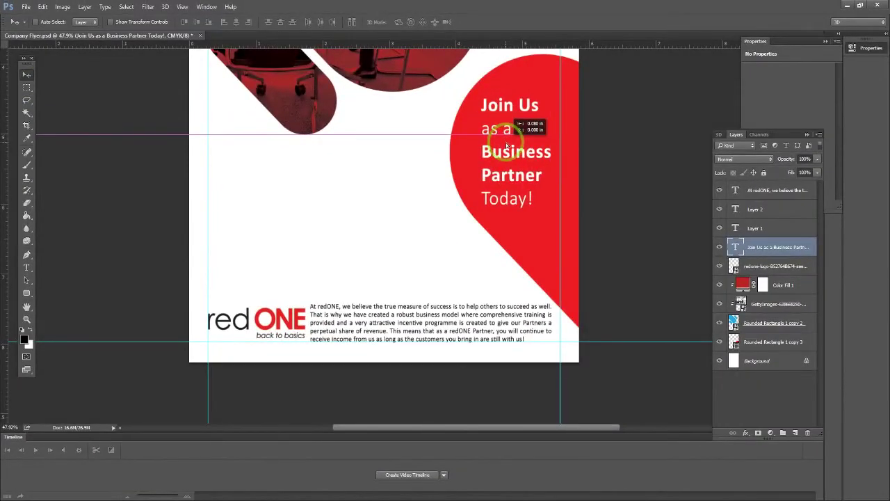
{"action": "key", "text": "alt+Tab"}
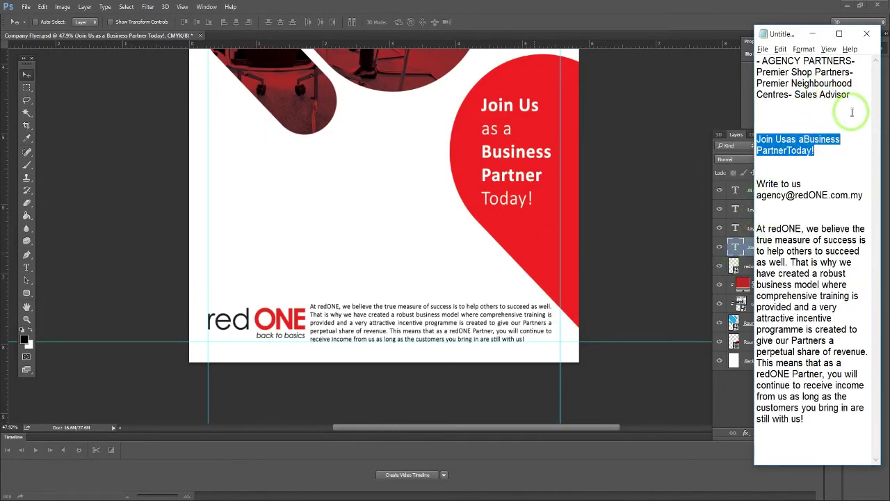
Copy the four-line partner list from Notepad into a new text block on the flyer's left
{"action": "left_click_drag", "start_coordinate": [854, 95], "coordinate": [756, 61]}
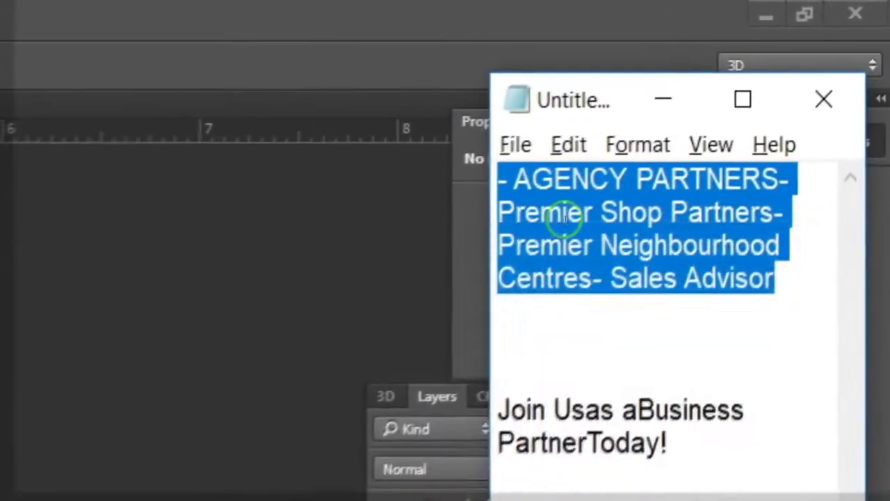
{"action": "right_click", "coordinate": [772, 74]}
{"action": "left_click", "coordinate": [569, 292]}
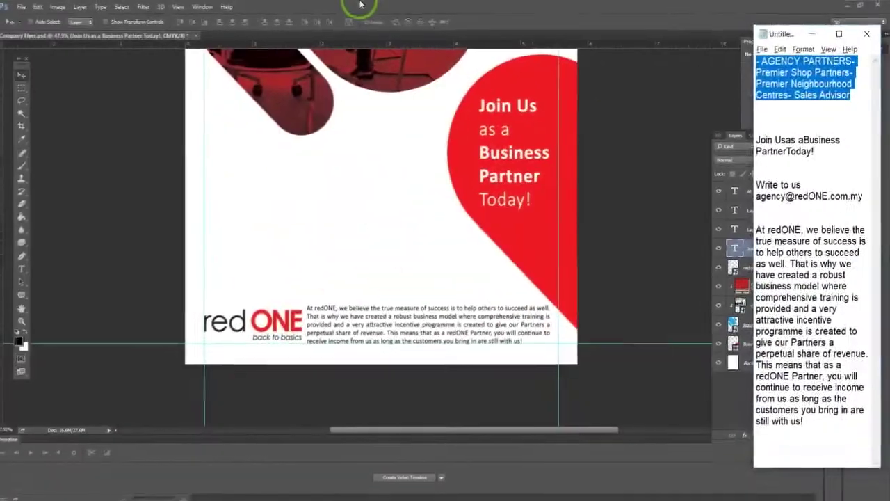
{"action": "left_click", "coordinate": [14, 261]}
{"action": "left_click", "coordinate": [27, 268]}
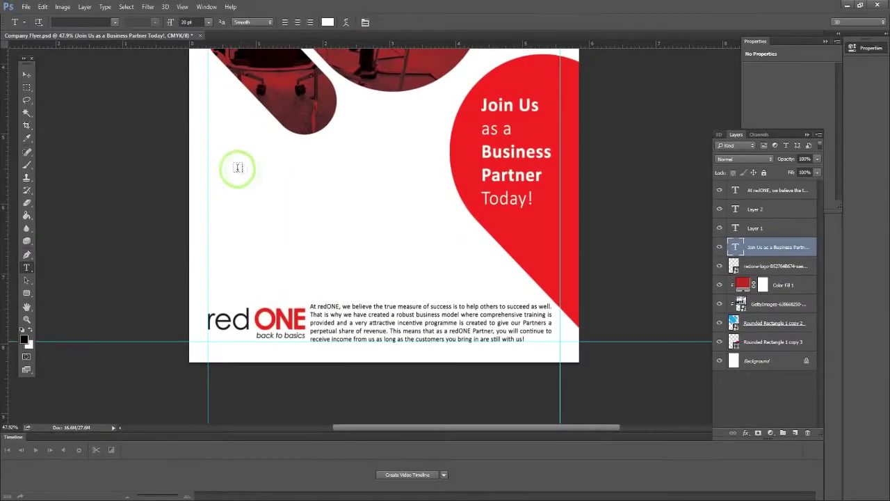
{"action": "left_click", "coordinate": [242, 170]}
{"action": "right_click", "coordinate": [244, 173]}
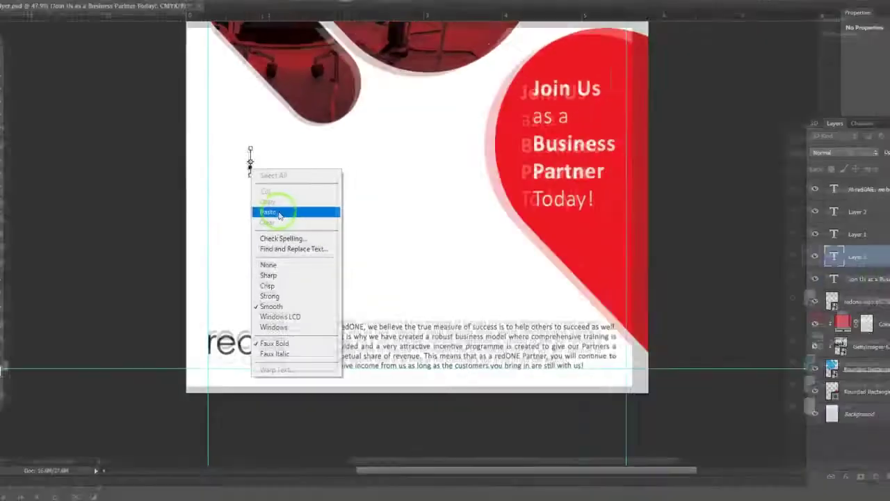
{"action": "left_click", "coordinate": [268, 211]}
Set the pasted partner list's text colour to black
{"action": "key", "text": "ctrl+a"}
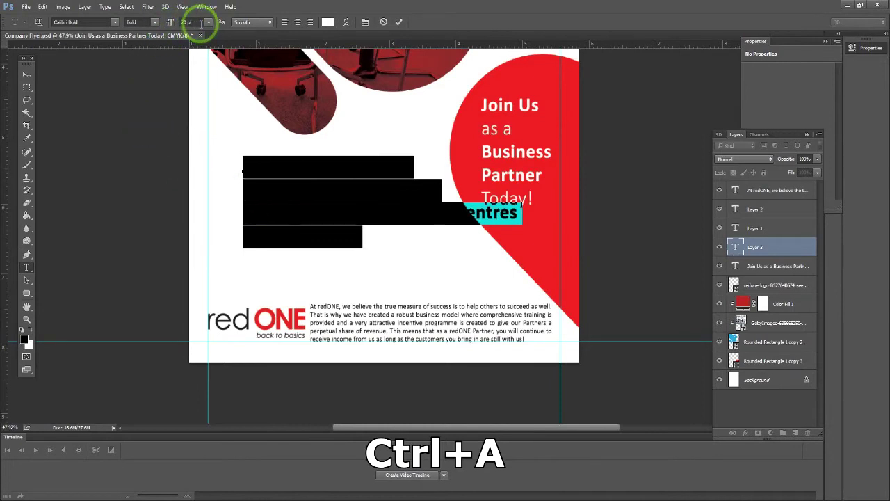
{"action": "left_click", "coordinate": [328, 21]}
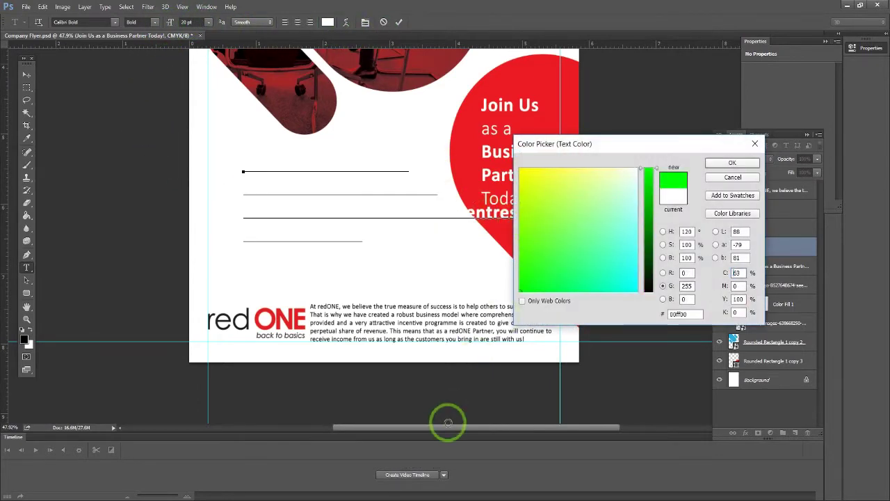
{"action": "left_click_drag", "start_coordinate": [640, 298], "coordinate": [647, 361]}
{"action": "left_click", "coordinate": [732, 162]}
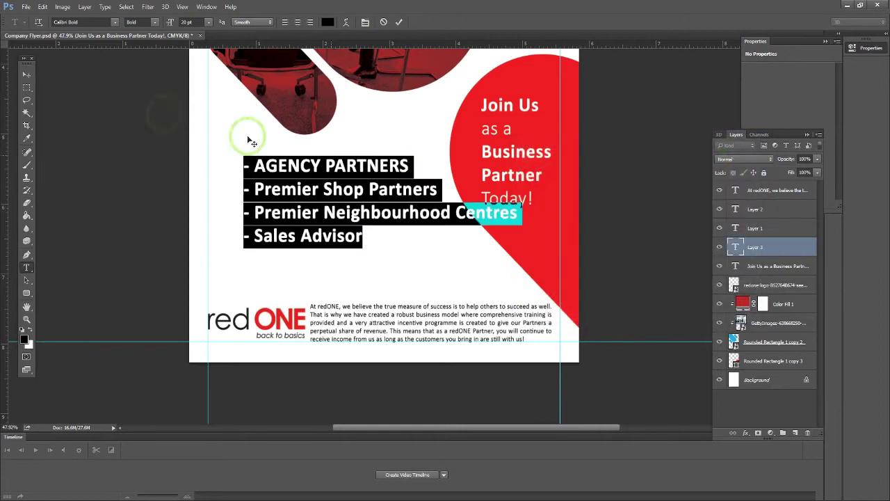
Set the partner list to Regular weight at 14 pt
{"action": "left_click", "coordinate": [158, 22]}
{"action": "left_click", "coordinate": [146, 50]}
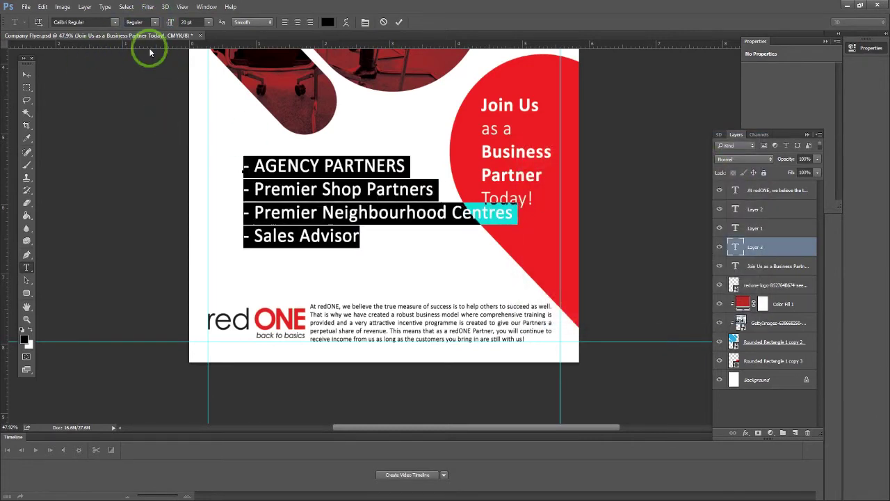
{"action": "left_click", "coordinate": [206, 22]}
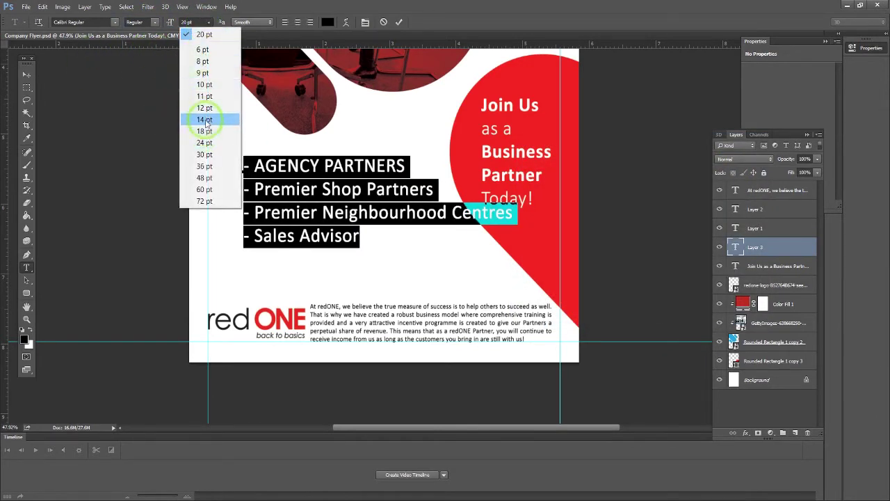
{"action": "left_click", "coordinate": [206, 119]}
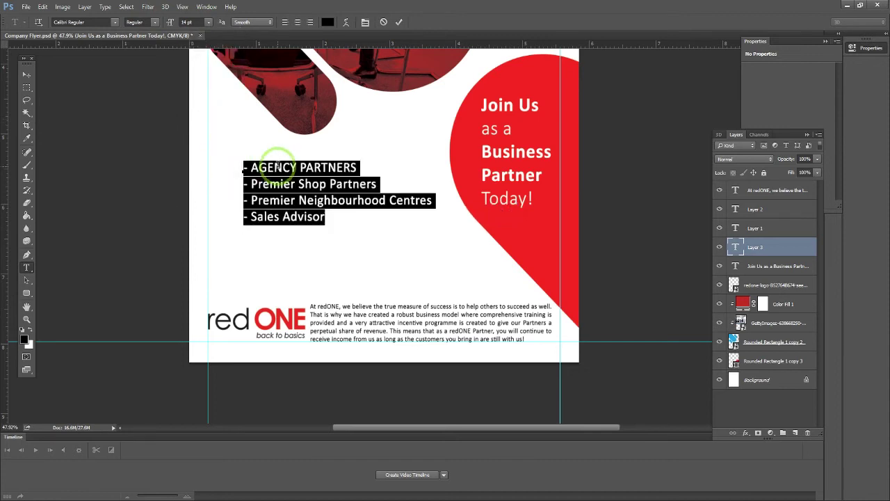
{"action": "left_click", "coordinate": [251, 183]}
{"action": "left_click", "coordinate": [81, 107]}
Commit the partner list and nudge it slightly left
{"action": "left_click", "coordinate": [28, 76]}
{"action": "left_click", "coordinate": [341, 161]}
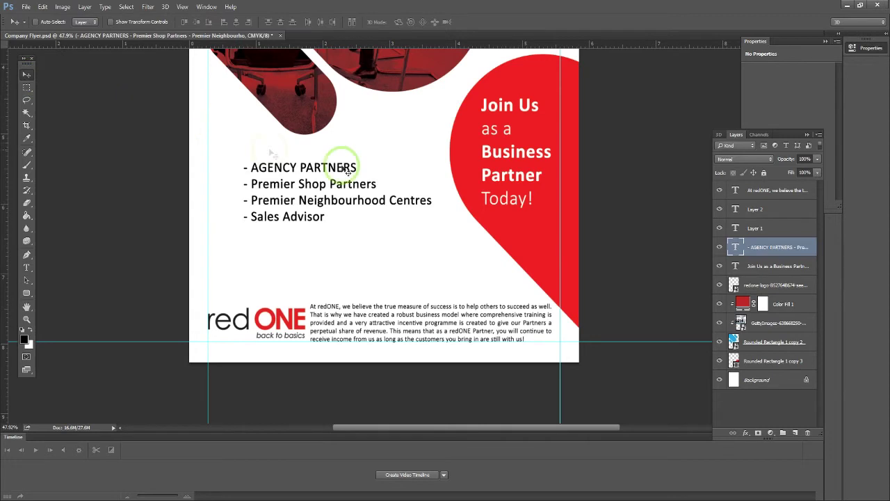
{"action": "left_click_drag", "start_coordinate": [373, 194], "coordinate": [354, 209]}
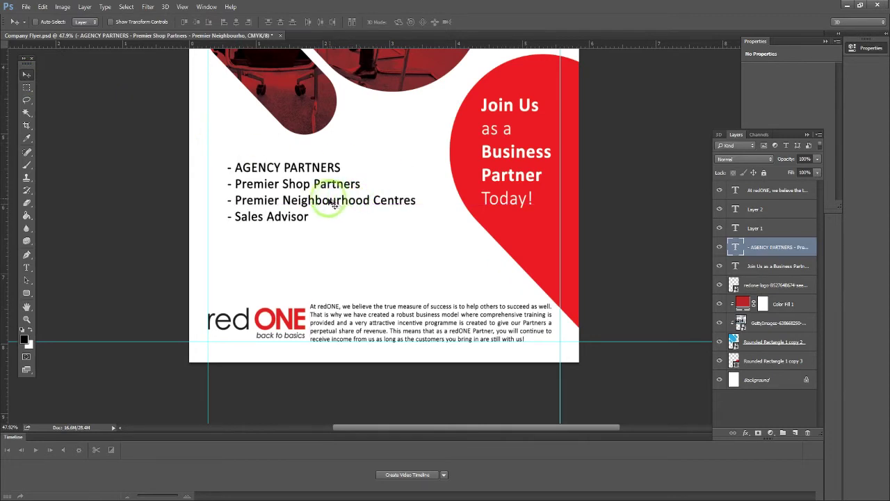
{"action": "key", "text": "t"}
{"action": "left_click", "coordinate": [249, 172]}
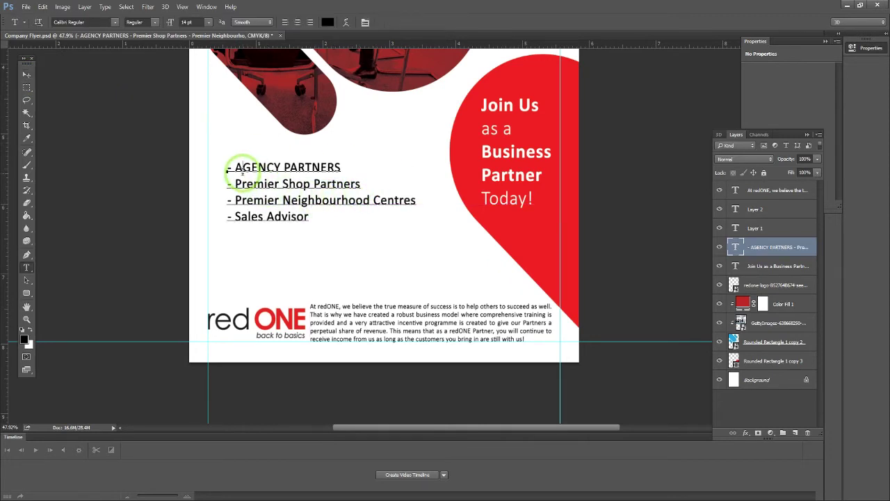
{"action": "left_click", "coordinate": [248, 178]}
{"action": "left_click", "coordinate": [27, 74]}
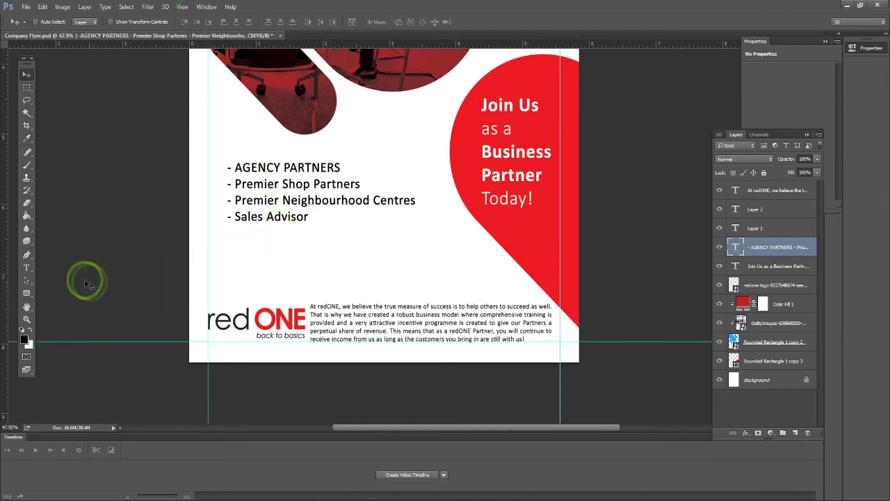
{"action": "left_click", "coordinate": [28, 268]}
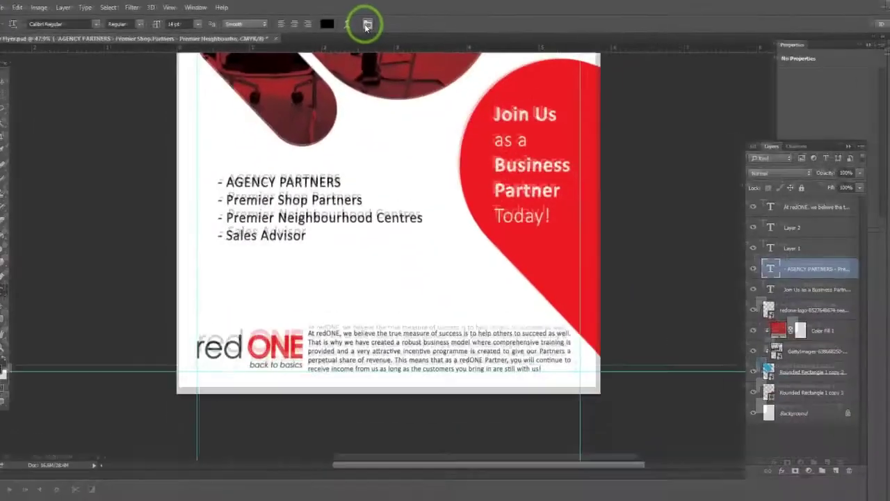
Set the partner list to All Caps, lower it slightly, and return to the Notepad copy
{"action": "left_click", "coordinate": [366, 26]}
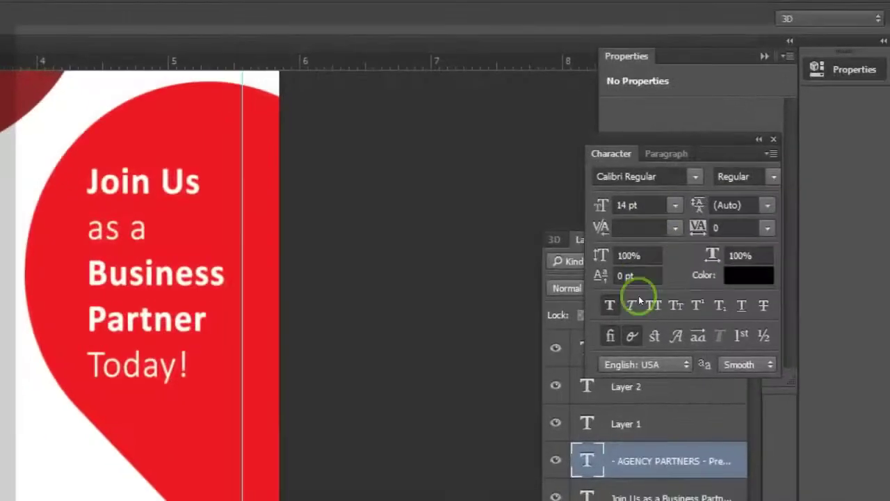
{"action": "left_click", "coordinate": [652, 305]}
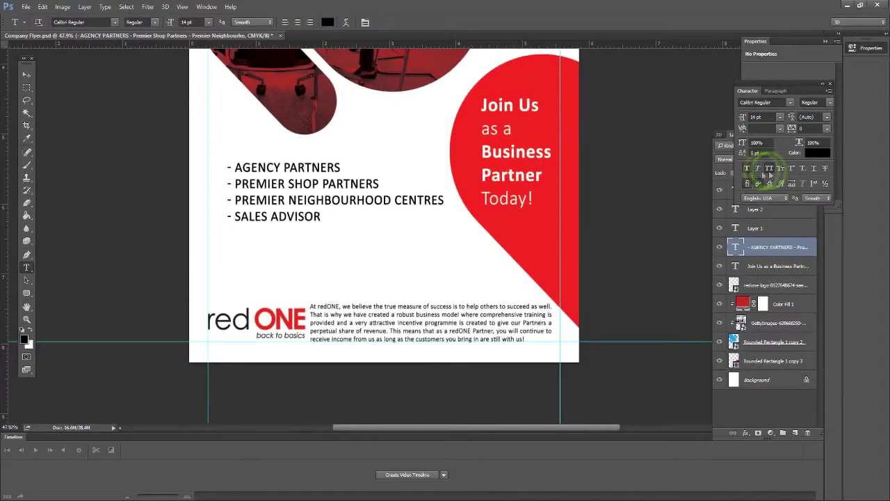
{"action": "left_click", "coordinate": [26, 85]}
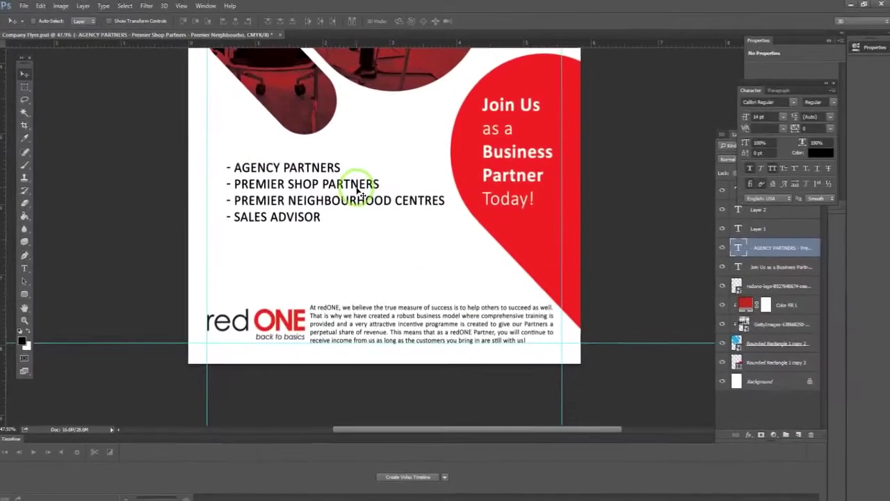
{"action": "left_click_drag", "start_coordinate": [353, 194], "coordinate": [353, 196]}
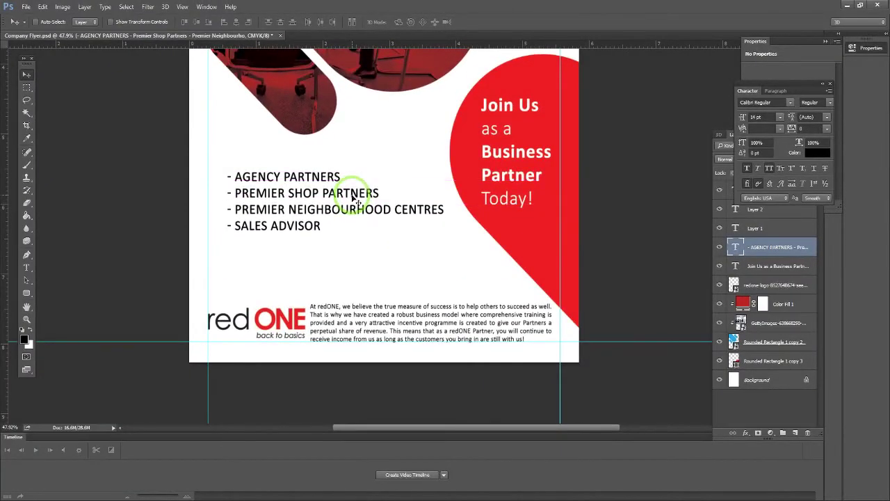
{"action": "key", "text": "alt+Tab"}
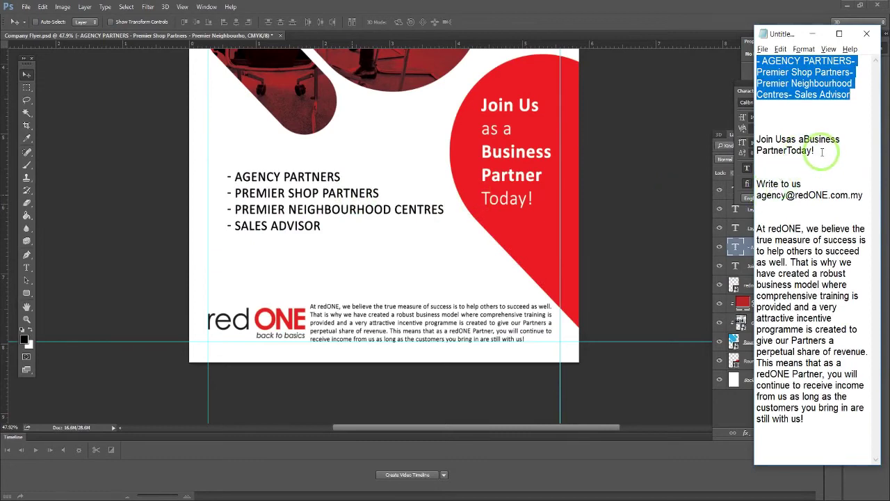
Copy the 'Write to us' contact lines from the Notepad notes
{"action": "left_click", "coordinate": [864, 195]}
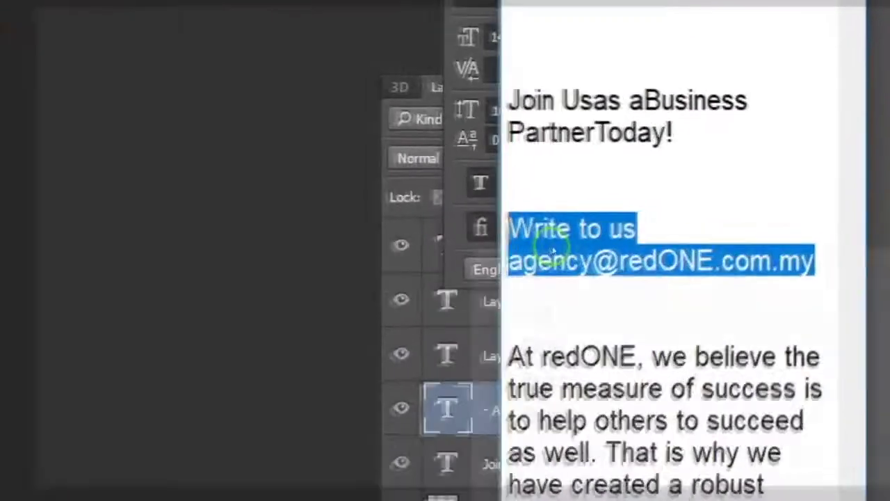
{"action": "right_click", "coordinate": [773, 188]}
{"action": "left_click", "coordinate": [549, 257]}
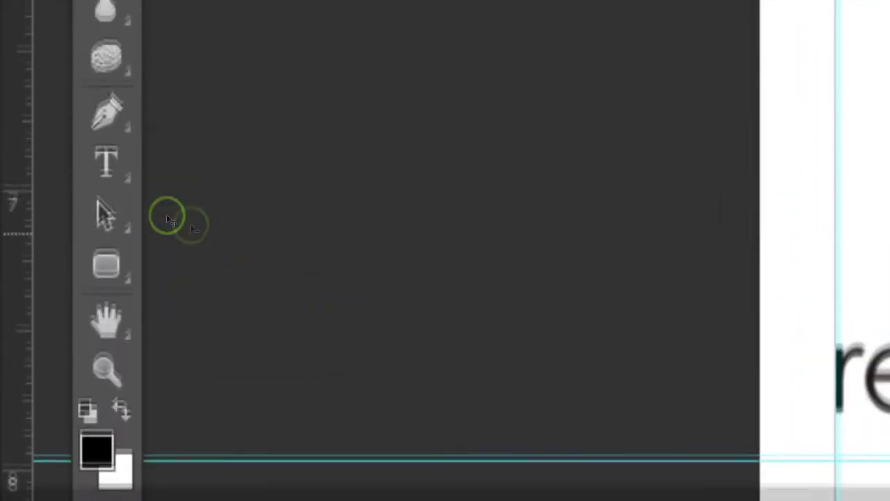
Paste the contact lines as a new text block below SALES ADVISOR and select them
{"action": "left_click", "coordinate": [29, 269]}
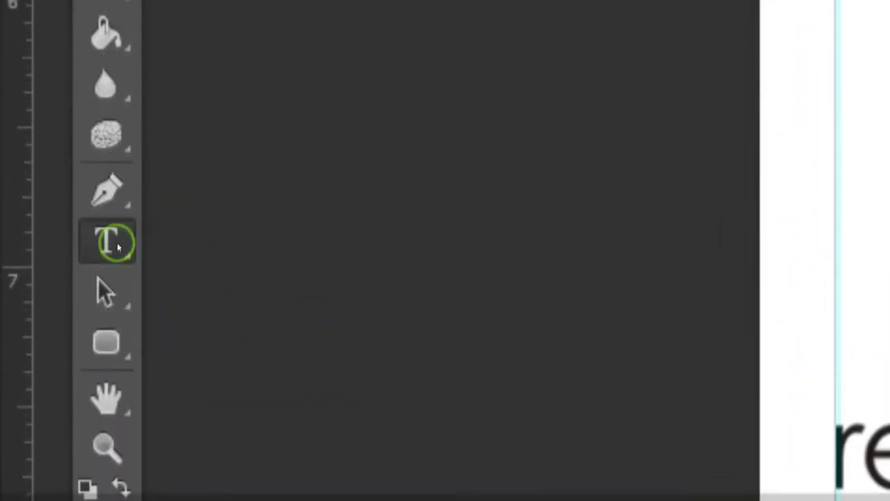
{"action": "left_click", "coordinate": [333, 268]}
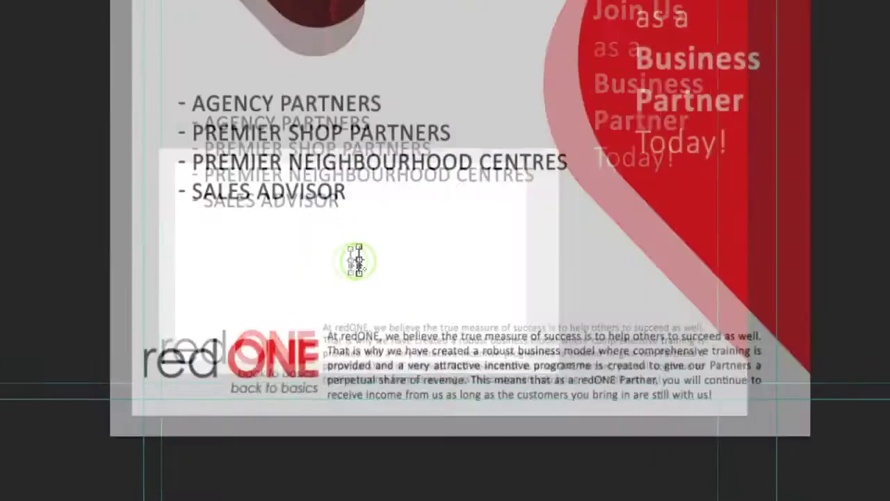
{"action": "right_click", "coordinate": [327, 264]}
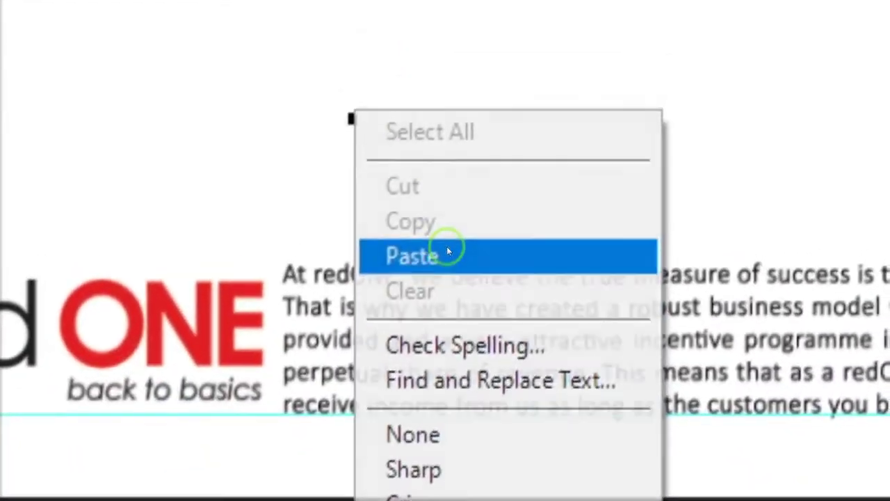
{"action": "left_click", "coordinate": [446, 254]}
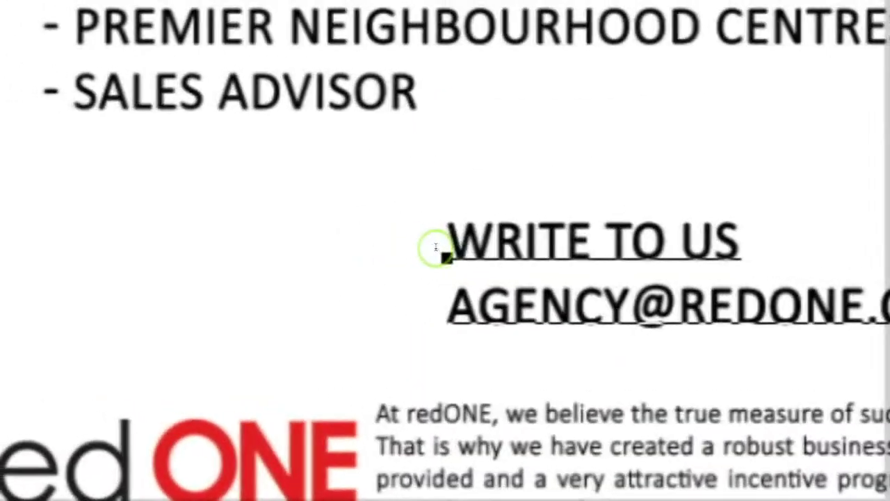
{"action": "left_click_drag", "start_coordinate": [436, 247], "coordinate": [445, 274]}
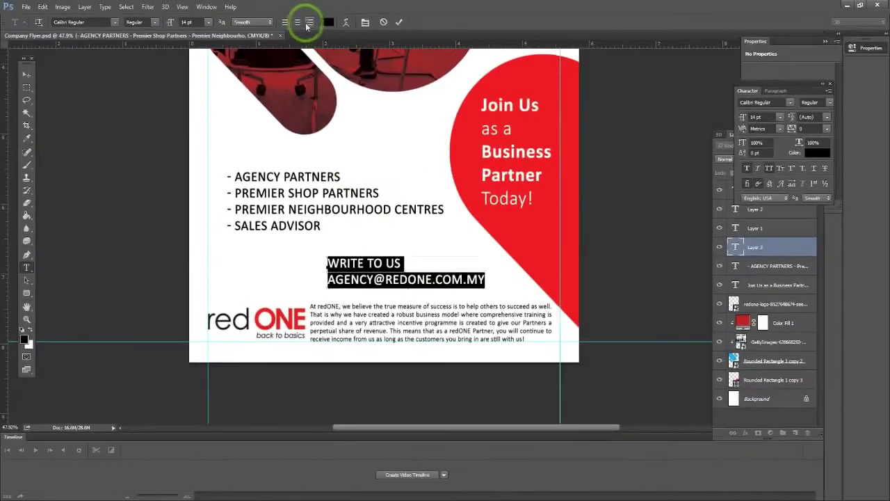
Centre the contact text, turn off All Caps, and move it under the list
{"action": "left_click", "coordinate": [299, 22]}
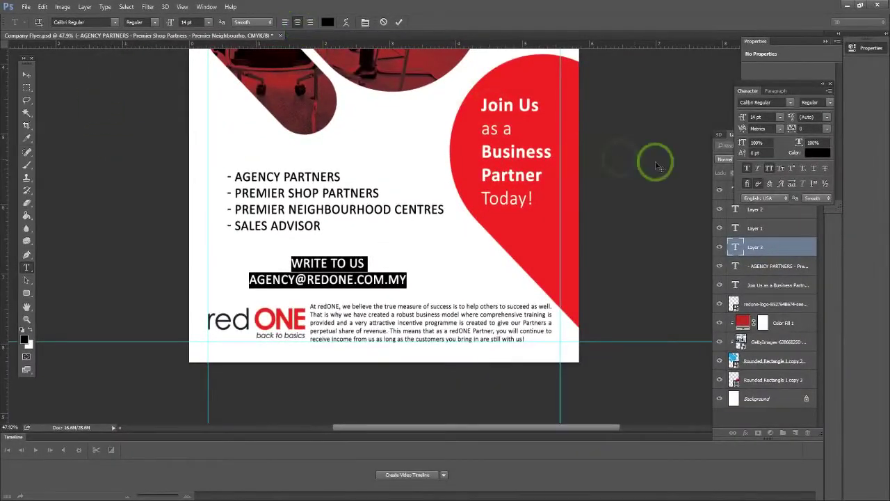
{"action": "left_click", "coordinate": [770, 170]}
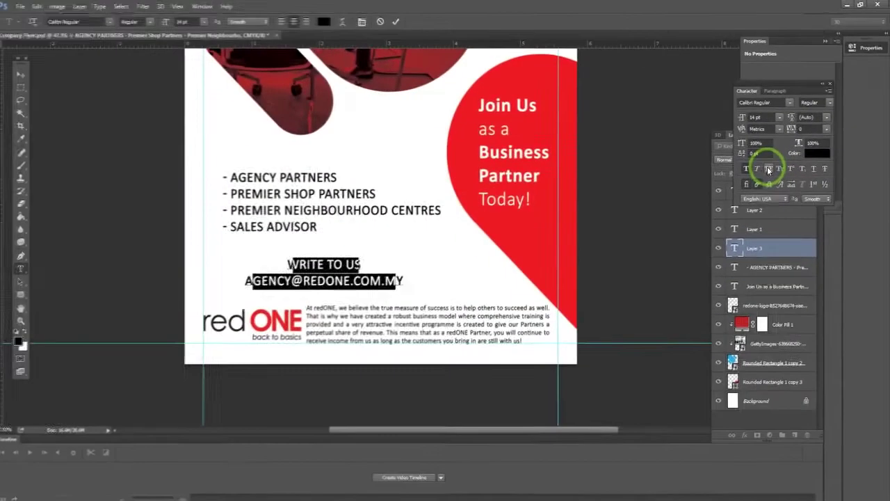
{"action": "left_click", "coordinate": [768, 168]}
{"action": "left_click", "coordinate": [321, 284]}
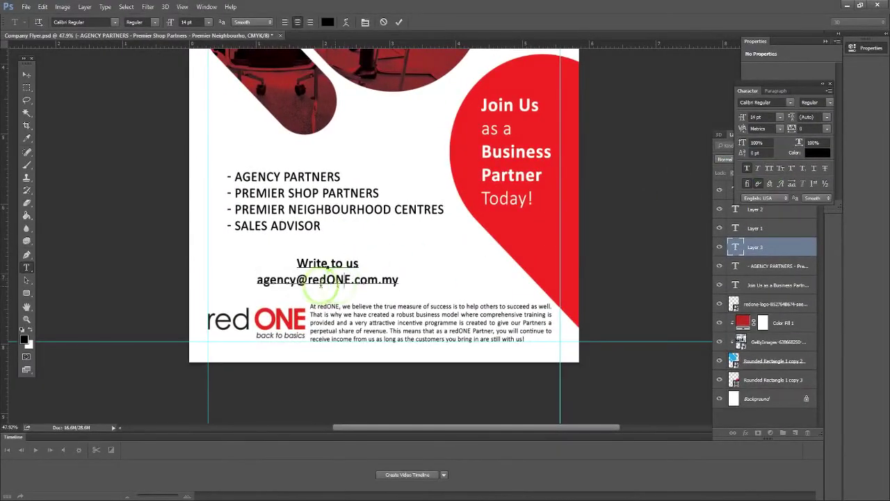
{"action": "left_click", "coordinate": [26, 74]}
{"action": "left_click_drag", "start_coordinate": [353, 282], "coordinate": [434, 280]}
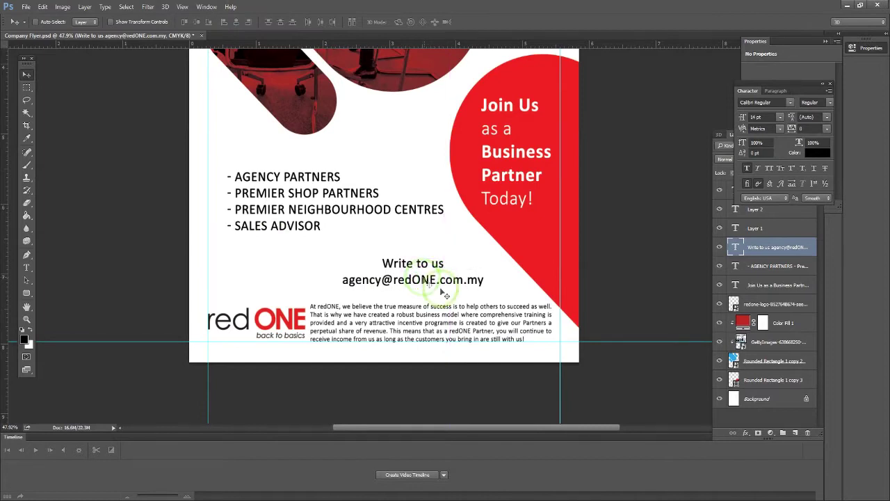
Set the contact text to 10 pt and make the e-mail line bold
{"action": "key", "text": "t"}
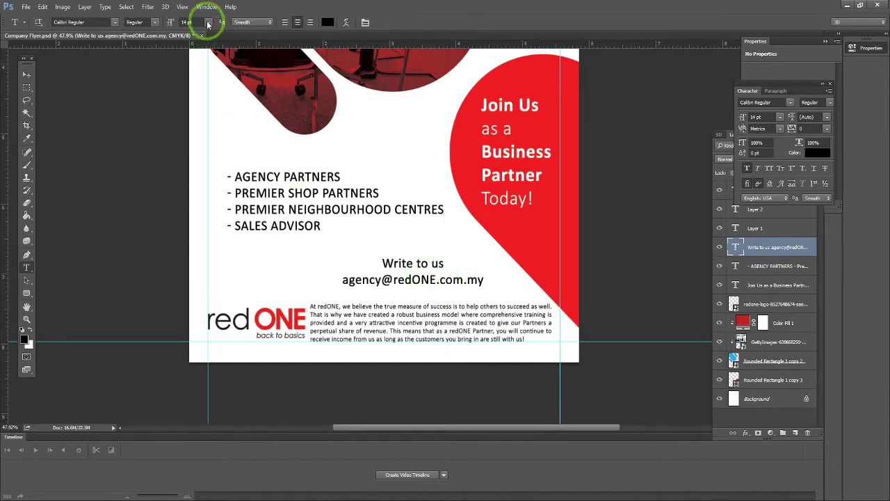
{"action": "left_click", "coordinate": [207, 23]}
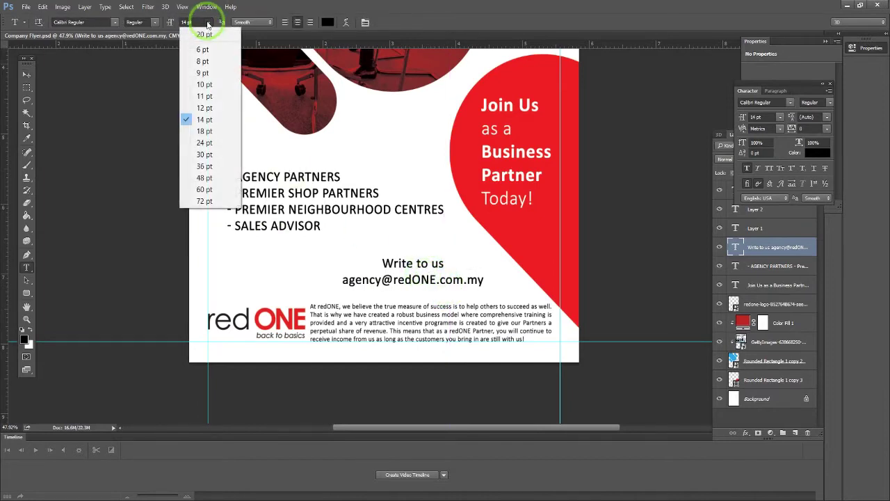
{"action": "left_click", "coordinate": [212, 85]}
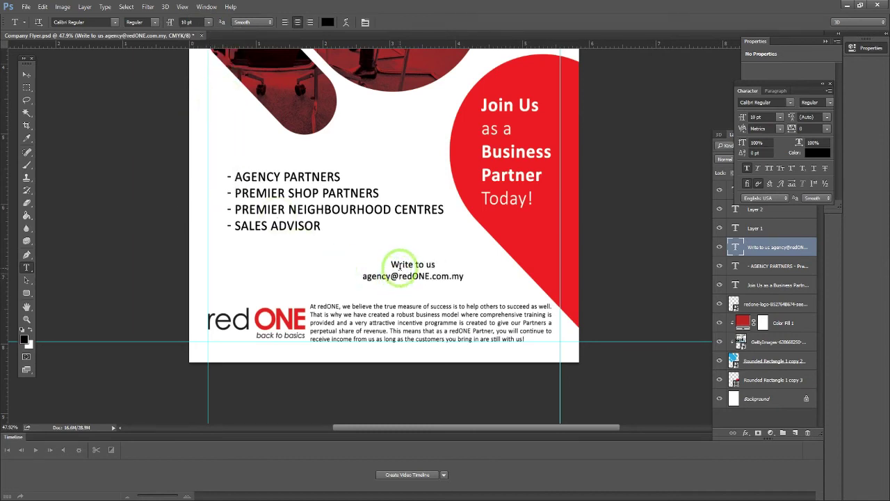
{"action": "left_click", "coordinate": [156, 22]}
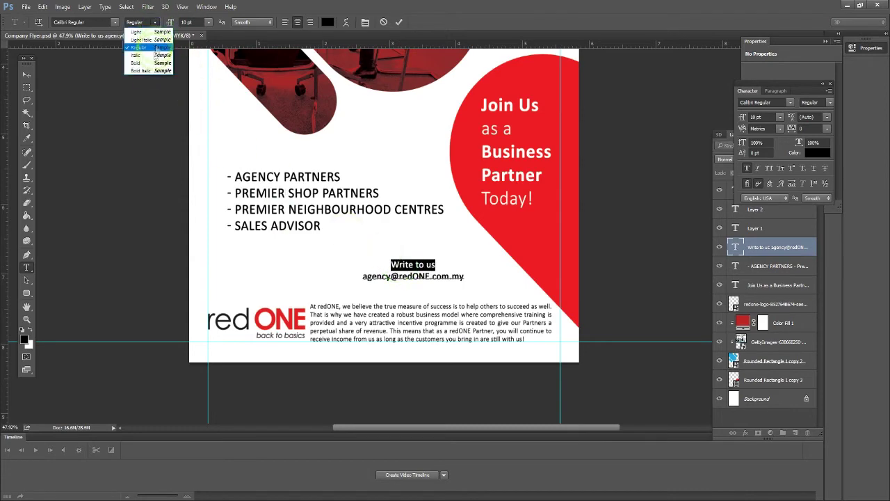
{"action": "left_click", "coordinate": [151, 64]}
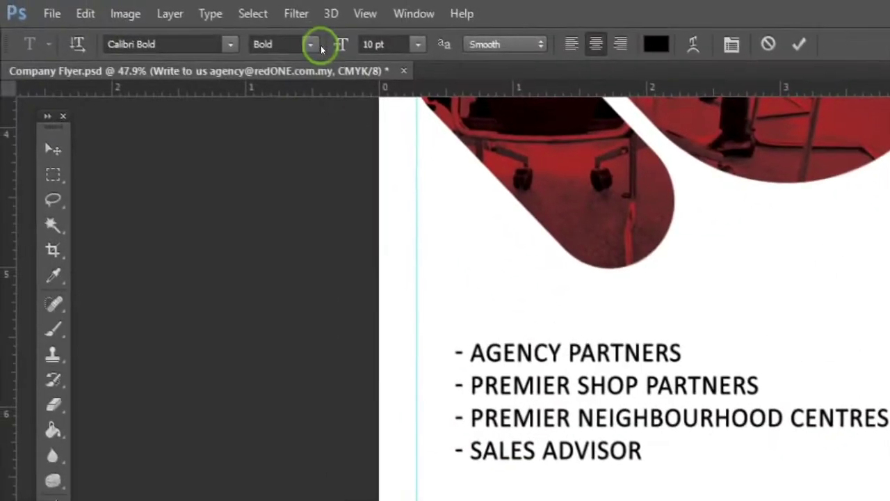
{"action": "left_click", "coordinate": [312, 44]}
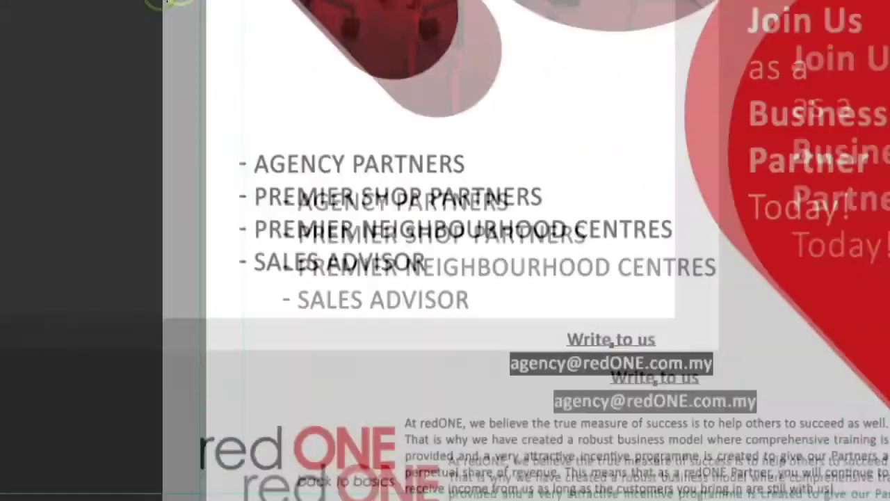
{"action": "left_click", "coordinate": [310, 42]}
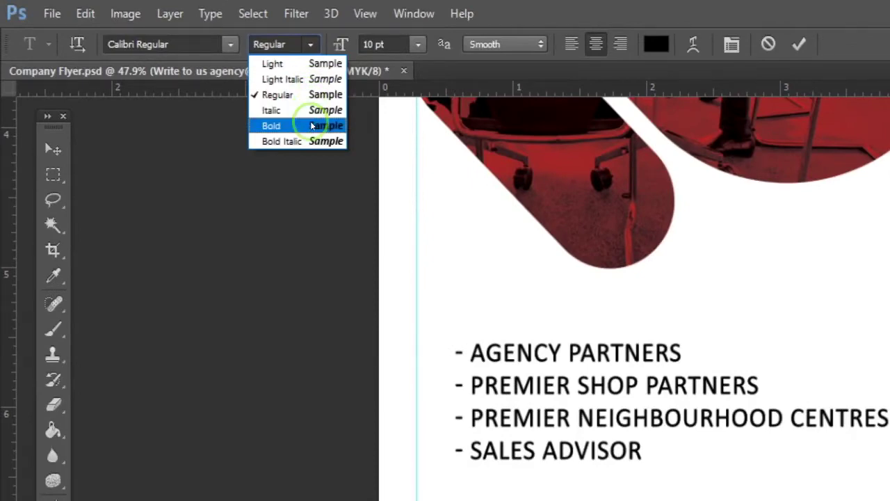
{"action": "left_click", "coordinate": [311, 126]}
Lower the contact block slightly and colour the e-mail line the flyer's red
{"action": "left_click", "coordinate": [27, 74]}
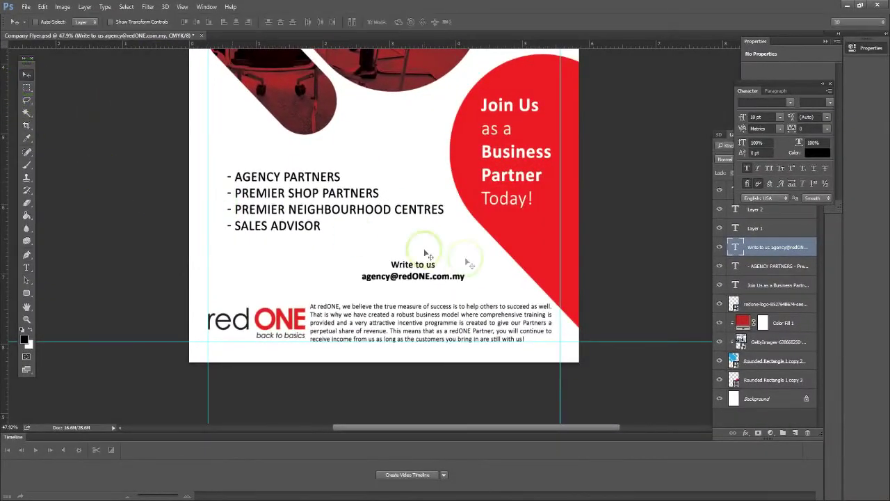
{"action": "left_click_drag", "start_coordinate": [442, 281], "coordinate": [442, 289]}
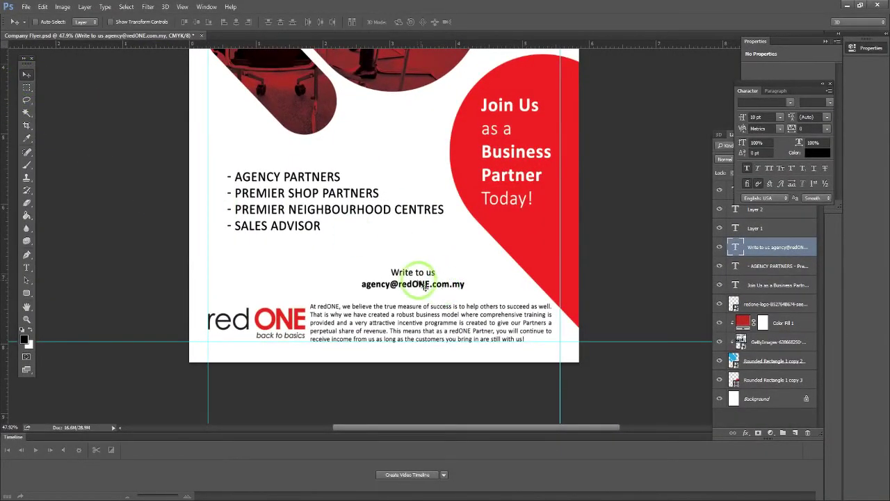
{"action": "key", "text": "t"}
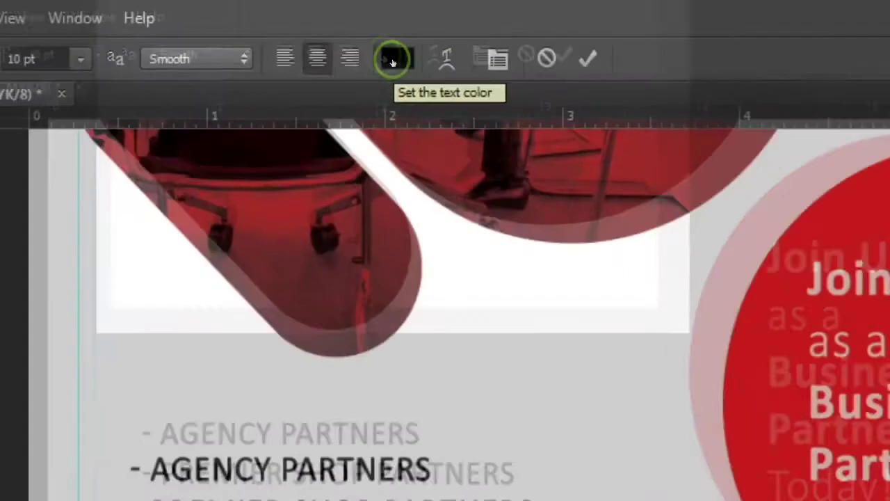
{"action": "left_click", "coordinate": [327, 22]}
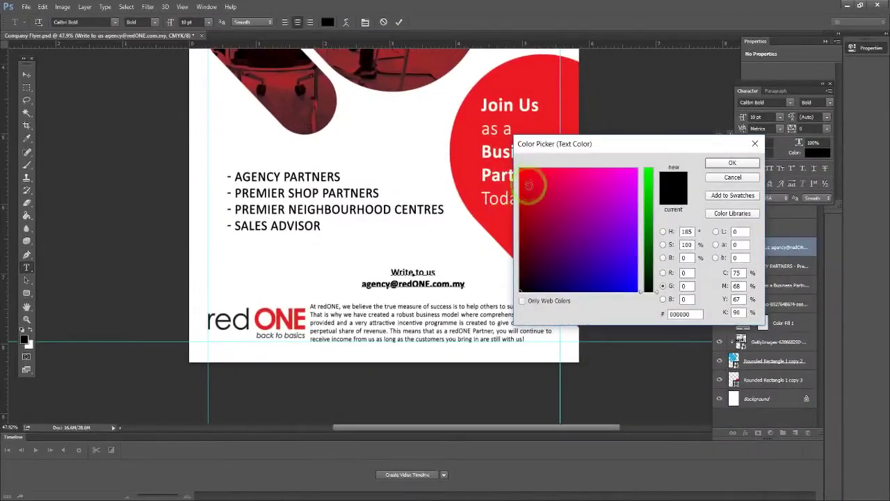
{"action": "left_click", "coordinate": [501, 212]}
{"action": "left_click", "coordinate": [733, 163]}
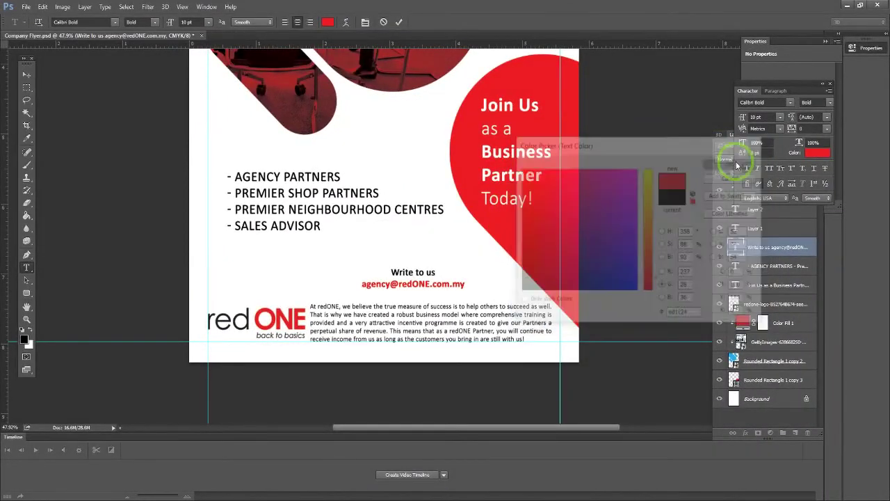
{"action": "left_click", "coordinate": [27, 74]}
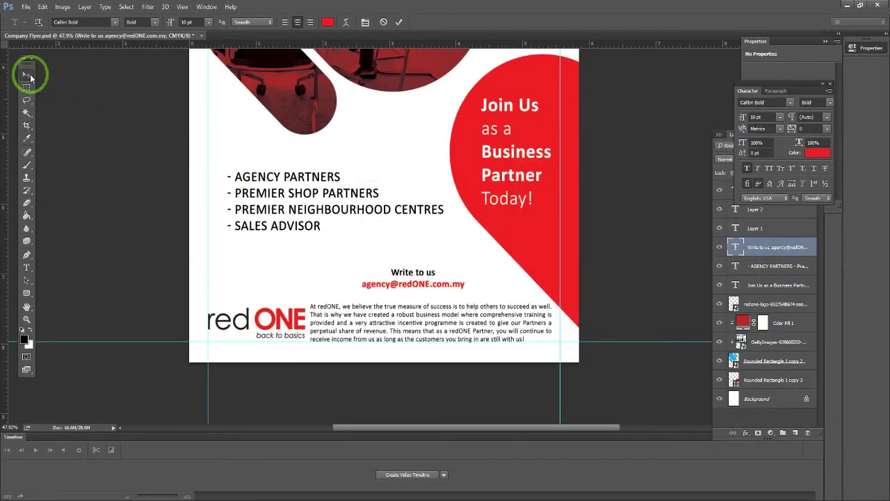
{"action": "left_click", "coordinate": [325, 325], "text": "ctrl"}
Colour the 'ONE' in the paragraph's opening 'At redONE' the logo red (#e71e25)
{"action": "left_click", "coordinate": [338, 306]}
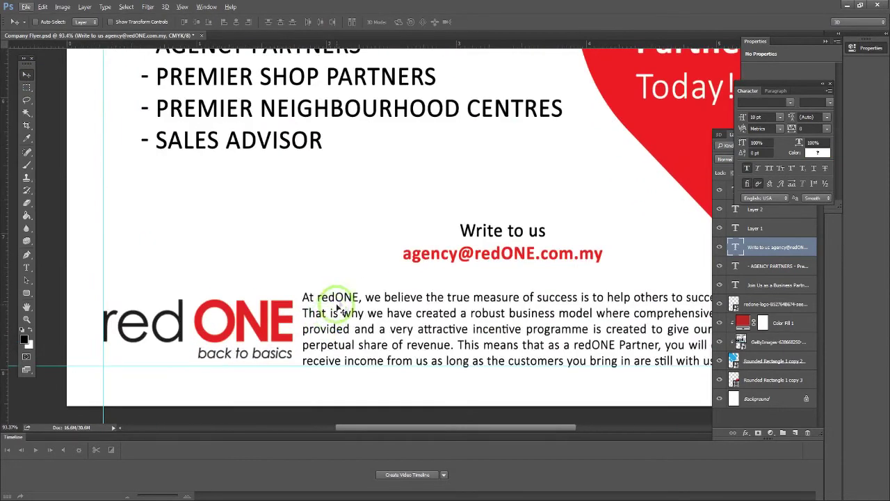
{"action": "double_click", "coordinate": [339, 298]}
{"action": "left_click", "coordinate": [339, 298]}
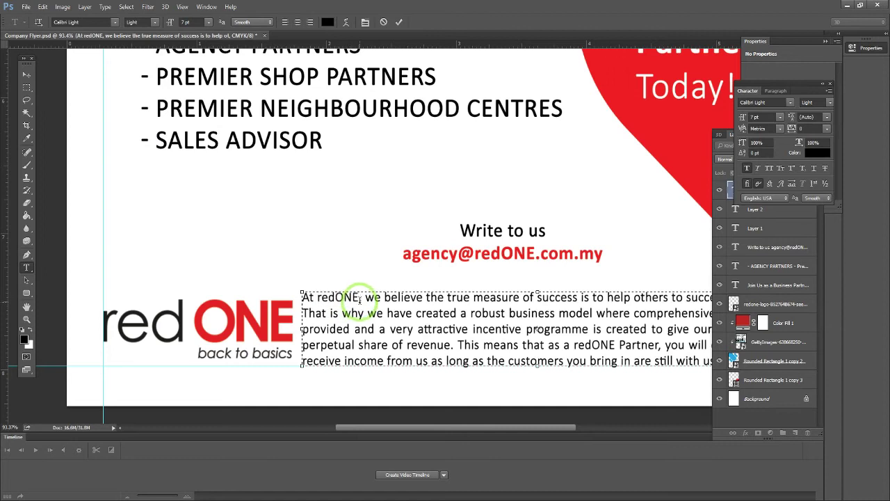
{"action": "left_click", "coordinate": [359, 298]}
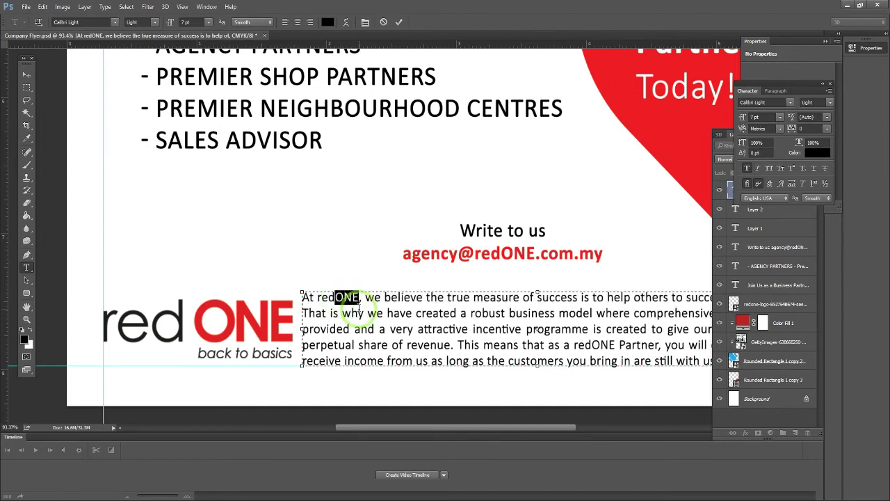
{"action": "left_click", "coordinate": [327, 23]}
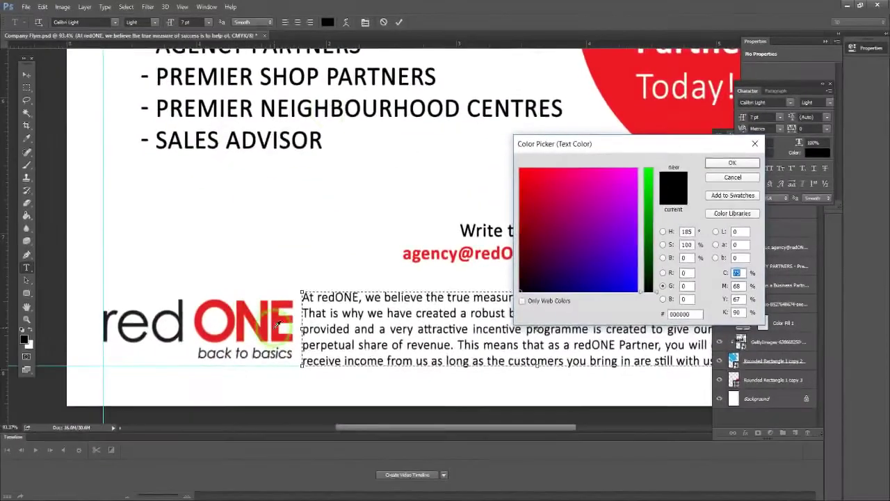
{"action": "left_click", "coordinate": [280, 325]}
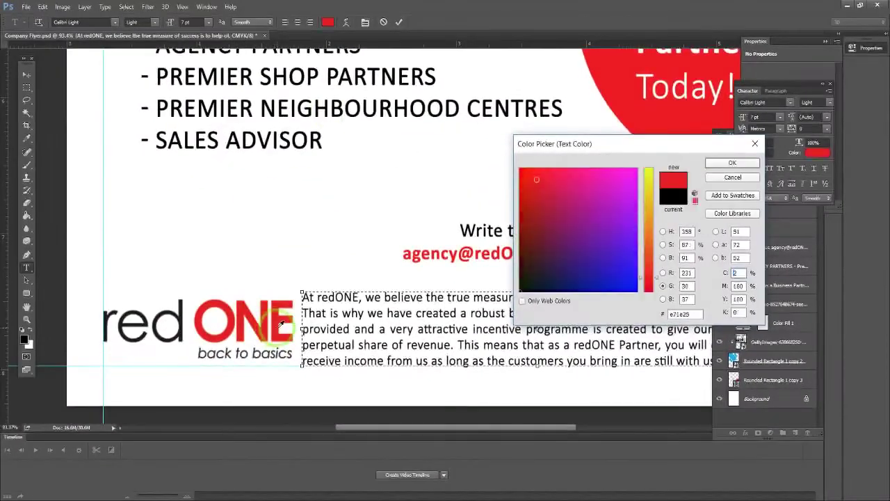
{"action": "left_click", "coordinate": [711, 163]}
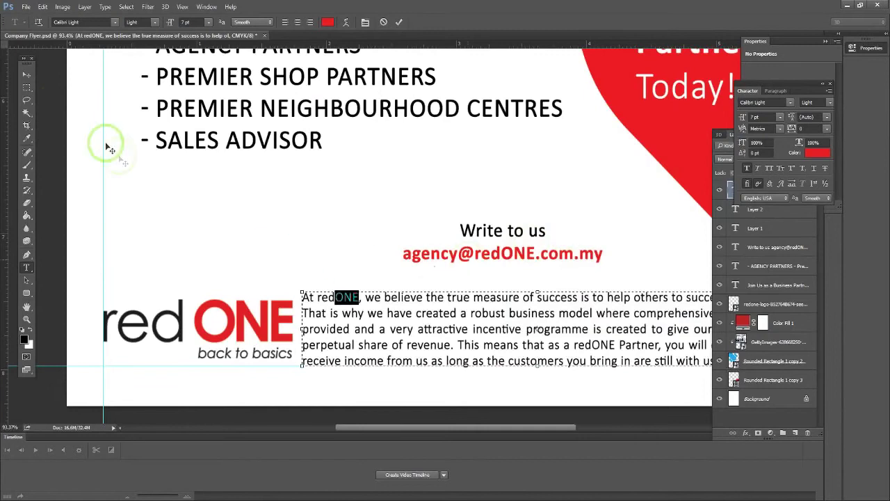
{"action": "left_click", "coordinate": [27, 75]}
Select the bullet list text layer and nudge it slightly left
{"action": "scroll", "coordinate": [386, 318], "scroll_direction": "down", "scroll_amount": 5}
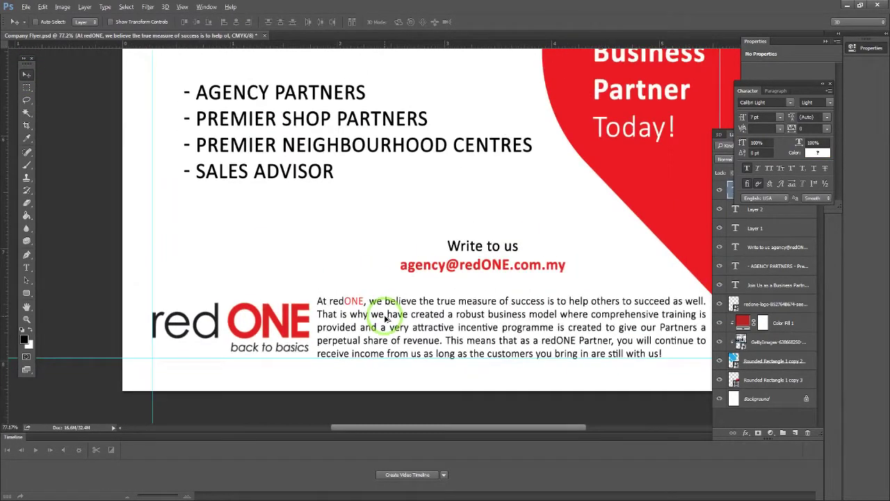
{"action": "scroll", "coordinate": [386, 318], "scroll_direction": "down", "scroll_amount": 2}
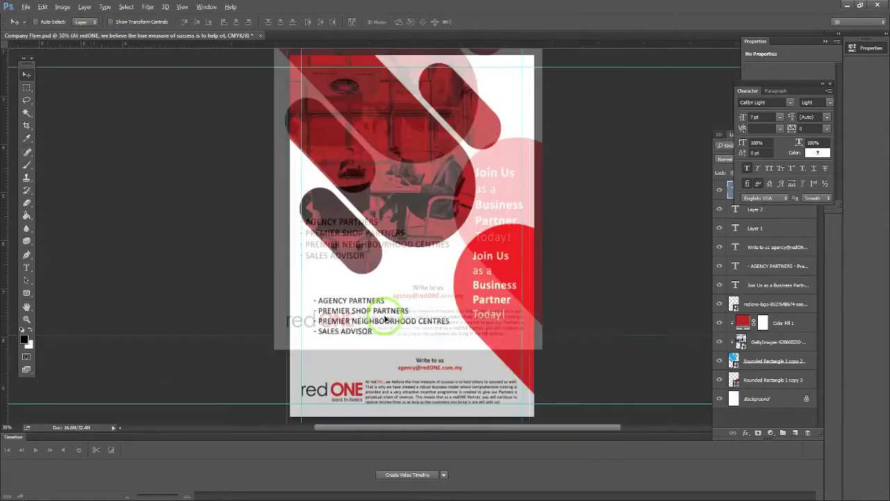
{"action": "right_click", "coordinate": [374, 308]}
{"action": "left_click", "coordinate": [417, 309]}
{"action": "left_click_drag", "start_coordinate": [382, 320], "coordinate": [379, 320]}
{"action": "left_click", "coordinate": [414, 327]}
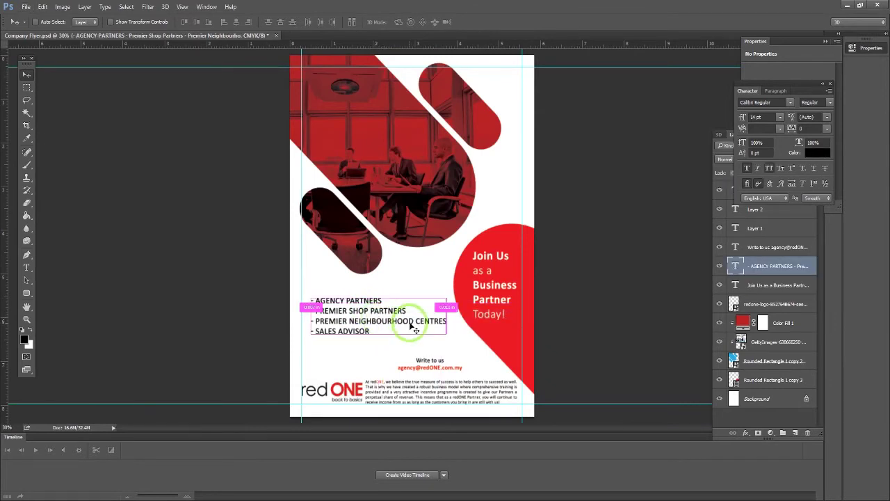
{"action": "left_click", "coordinate": [26, 7]}
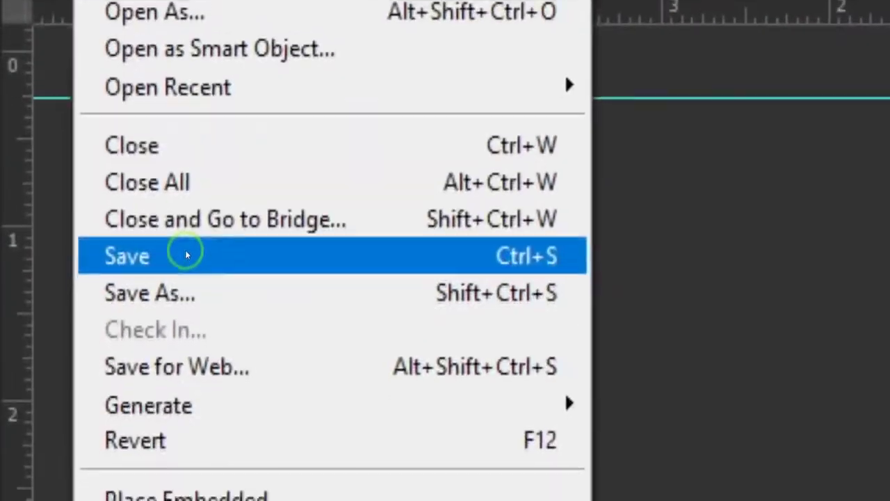
Save Company Flyer.psd and drag flyer icon.jpg from File Explorer onto the flyer
{"action": "left_click", "coordinate": [46, 106]}
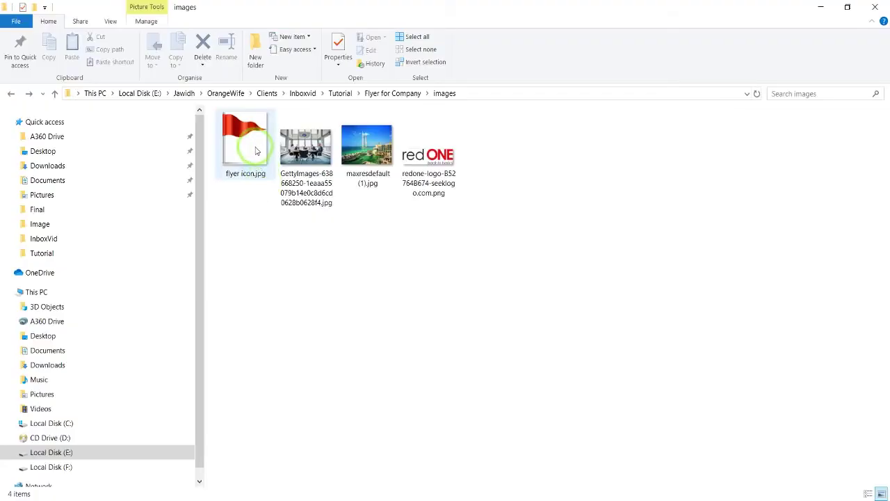
{"action": "left_click_drag", "start_coordinate": [256, 150], "coordinate": [421, 348]}
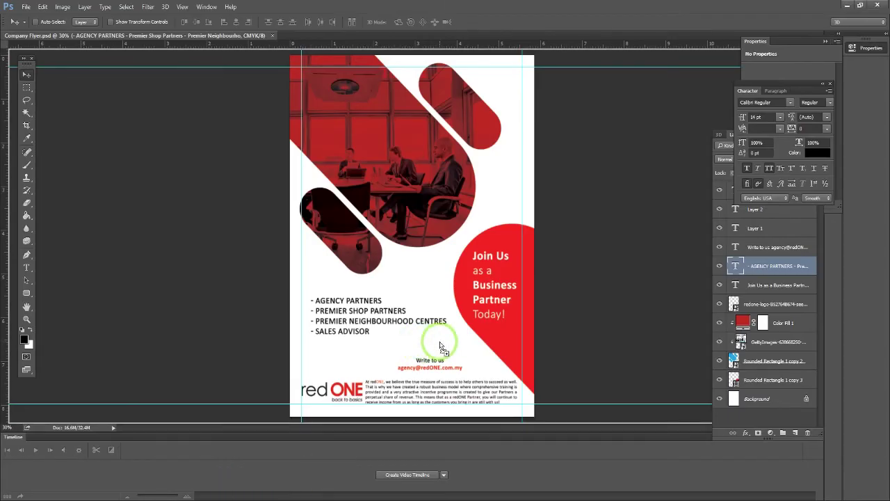
Place flyer icon.jpg, scale it to about 40%, and position it beside the bullet list
{"action": "left_click_drag", "start_coordinate": [440, 346], "coordinate": [442, 348]}
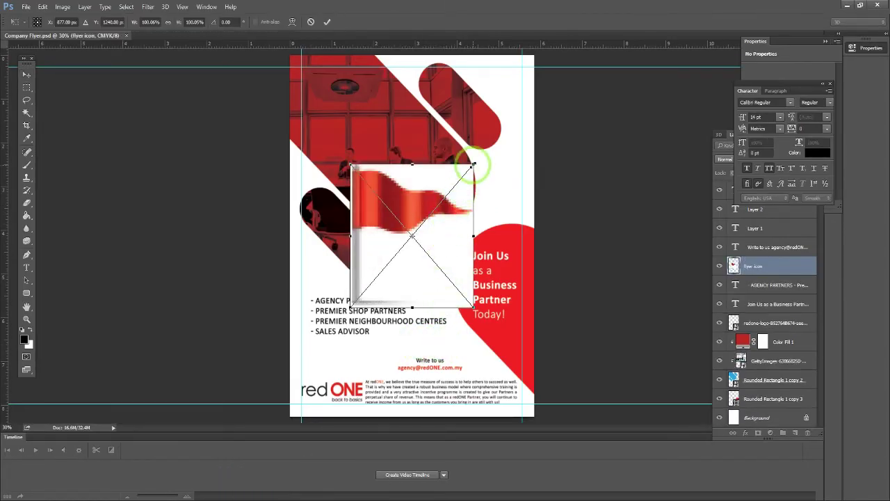
{"action": "left_click_drag", "start_coordinate": [473, 165], "coordinate": [436, 208]}
{"action": "left_click", "coordinate": [326, 25]}
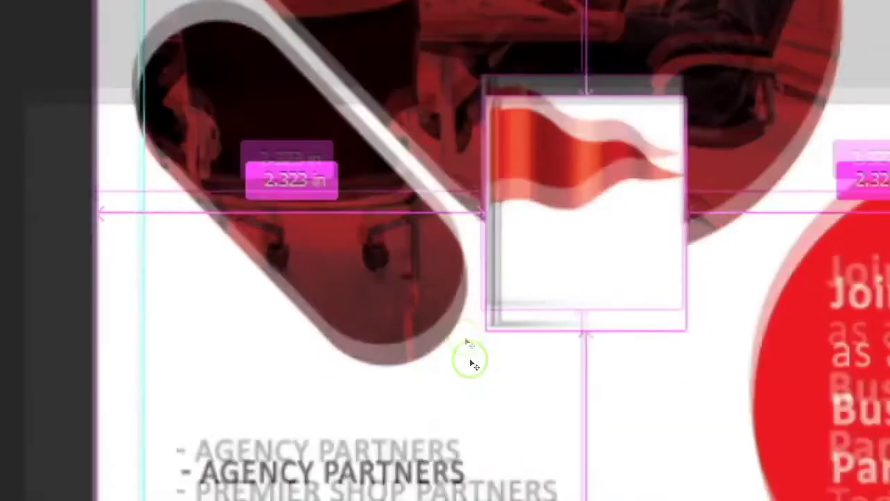
{"action": "mouse_move", "coordinate": [412, 244]}
{"action": "left_mouse_down"}
{"action": "mouse_move", "coordinate": [406, 262]}
{"action": "mouse_move", "coordinate": [419, 303]}
{"action": "mouse_move", "coordinate": [324, 327]}
{"action": "left_mouse_up"}
{"action": "scroll", "coordinate": [324, 327], "scroll_direction": "up", "scroll_amount": 3}
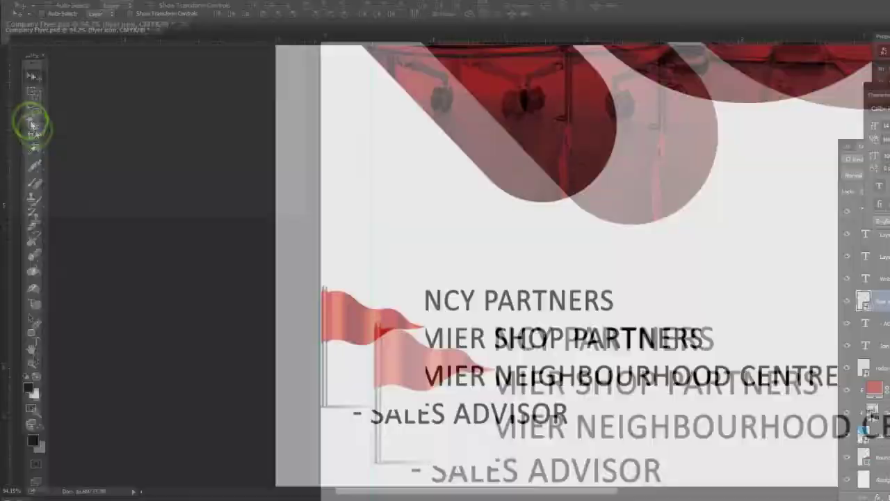
{"action": "left_click", "coordinate": [32, 123]}
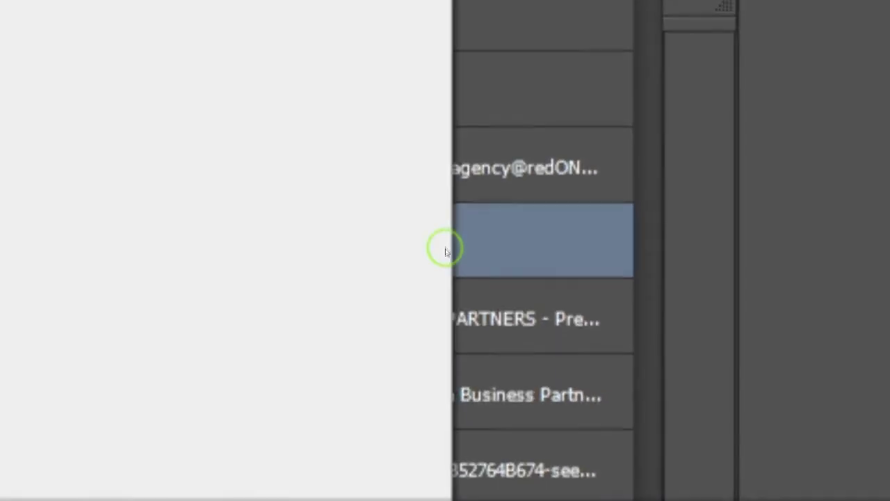
Rasterize the flyer icon layer, clear its white background, and move the flag above the bullet list
{"action": "right_click", "coordinate": [443, 240]}
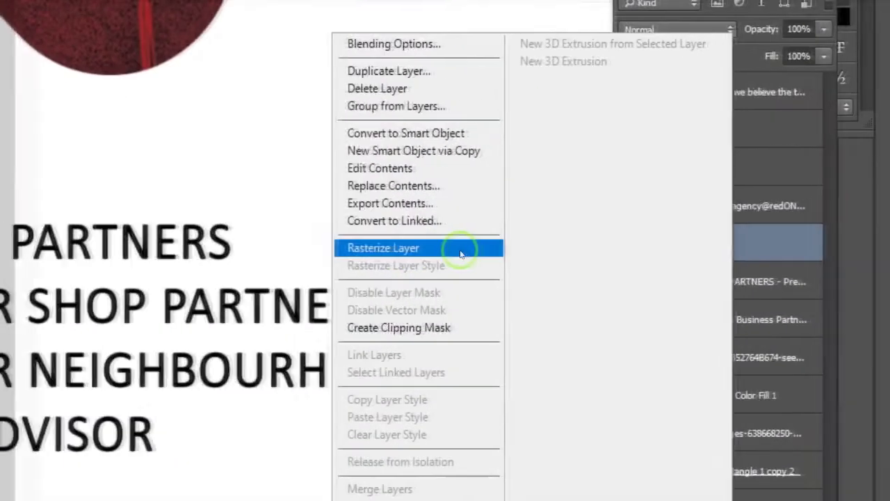
{"action": "left_click", "coordinate": [446, 255]}
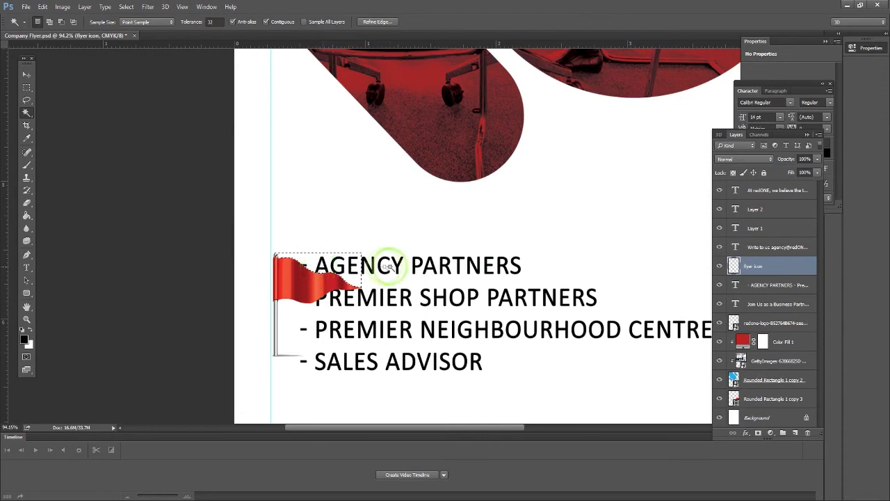
{"action": "scroll", "coordinate": [304, 258], "scroll_direction": "up", "scroll_amount": 5}
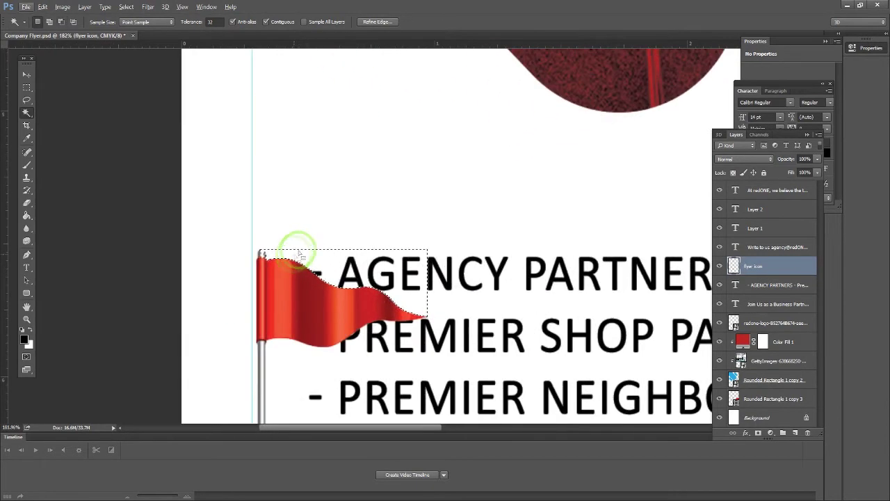
{"action": "left_click", "coordinate": [126, 7]}
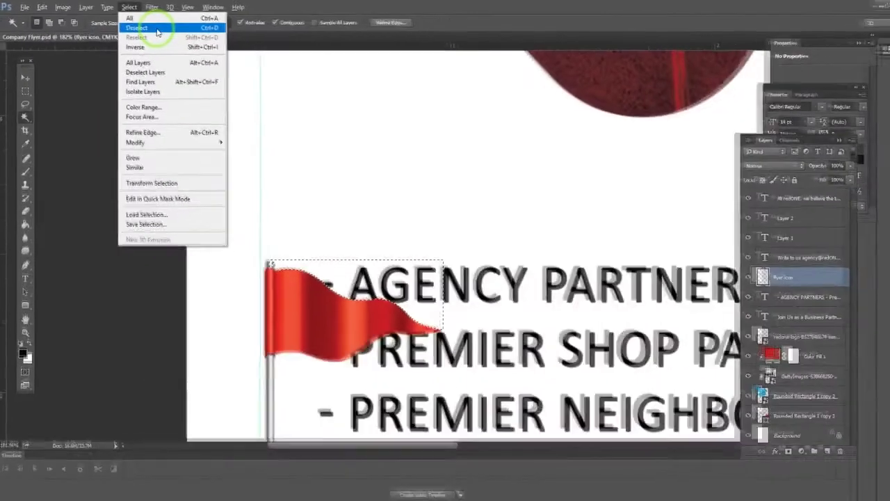
{"action": "left_click", "coordinate": [156, 28]}
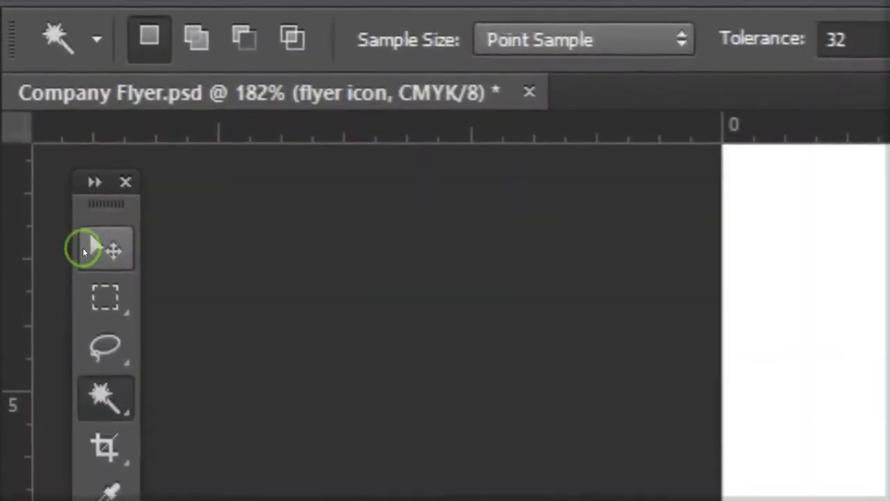
{"action": "left_click", "coordinate": [67, 205]}
{"action": "mouse_move", "coordinate": [289, 240]}
{"action": "left_mouse_down"}
{"action": "mouse_move", "coordinate": [291, 206]}
{"action": "mouse_move", "coordinate": [337, 255]}
{"action": "mouse_move", "coordinate": [332, 313]}
{"action": "mouse_move", "coordinate": [325, 247]}
{"action": "mouse_move", "coordinate": [324, 257]}
{"action": "left_mouse_up"}
Select the flyer icon layer and nudge the flag lower, just above the bullet list
{"action": "right_click", "coordinate": [295, 205]}
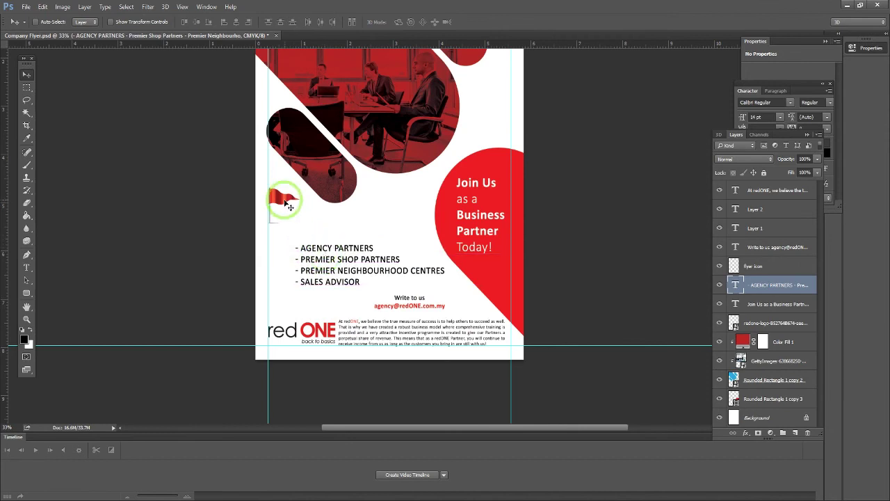
{"action": "left_click", "coordinate": [299, 206]}
{"action": "left_click_drag", "start_coordinate": [292, 203], "coordinate": [290, 229]}
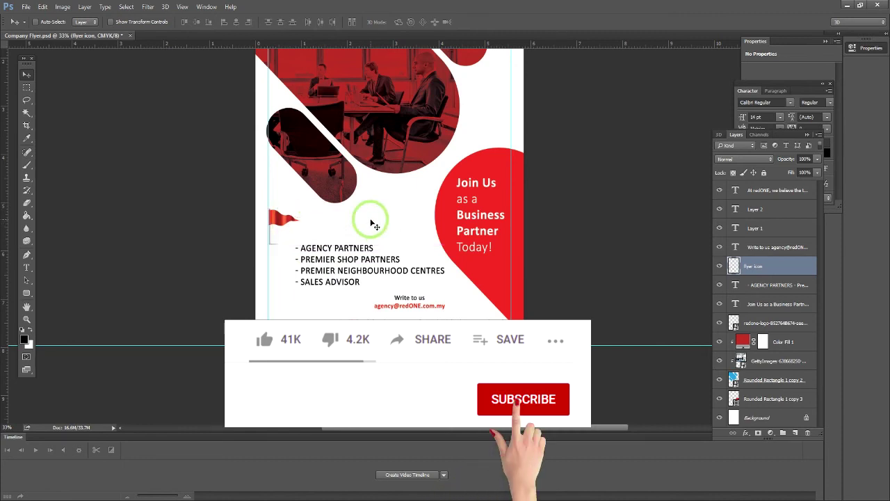
Save the flyer as Company Flyer.psd
{"action": "scroll", "coordinate": [386, 277], "scroll_direction": "down", "scroll_amount": 1}
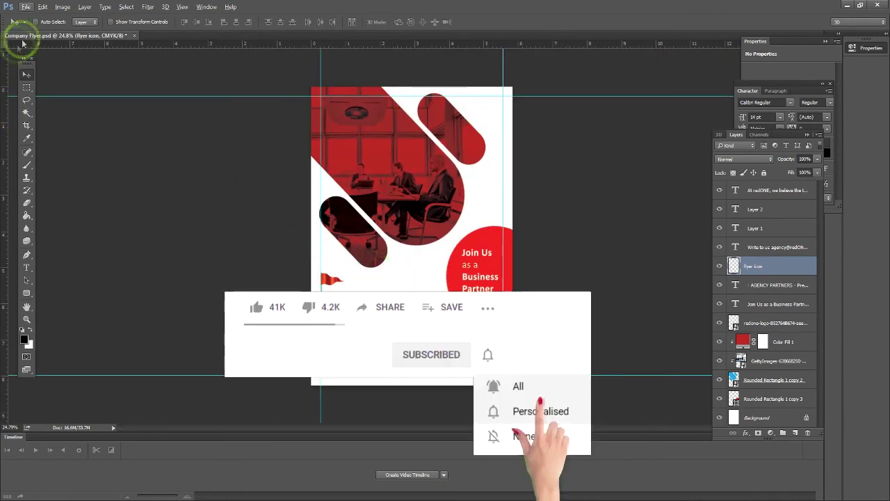
{"action": "left_click", "coordinate": [25, 7]}
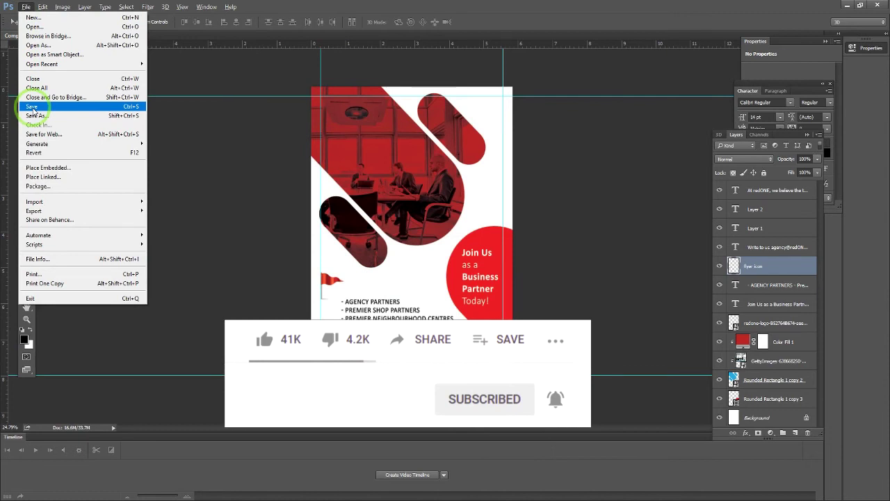
{"action": "left_click", "coordinate": [33, 107]}
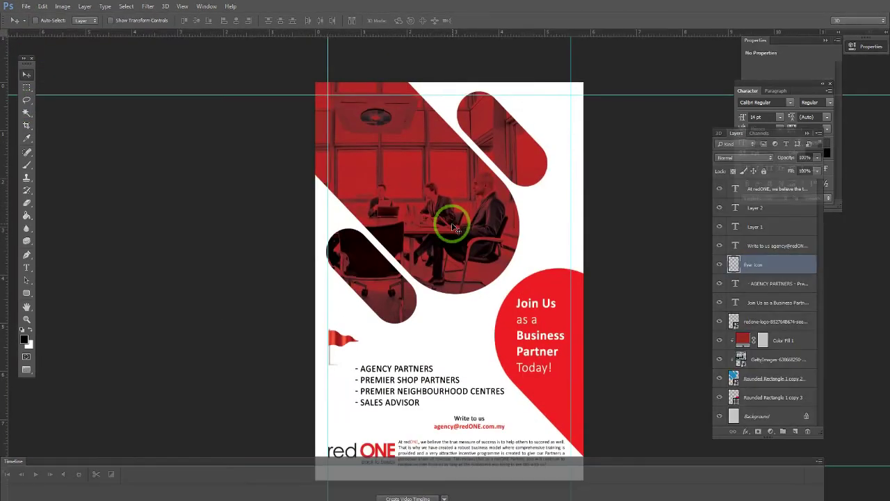
Show the flyer full screen on black, hide rulers and guides, and fit it to the screen
{"action": "key", "text": "f"}
{"action": "key", "text": "ctrl+r"}
{"action": "key", "text": "ctrl+semicolon"}
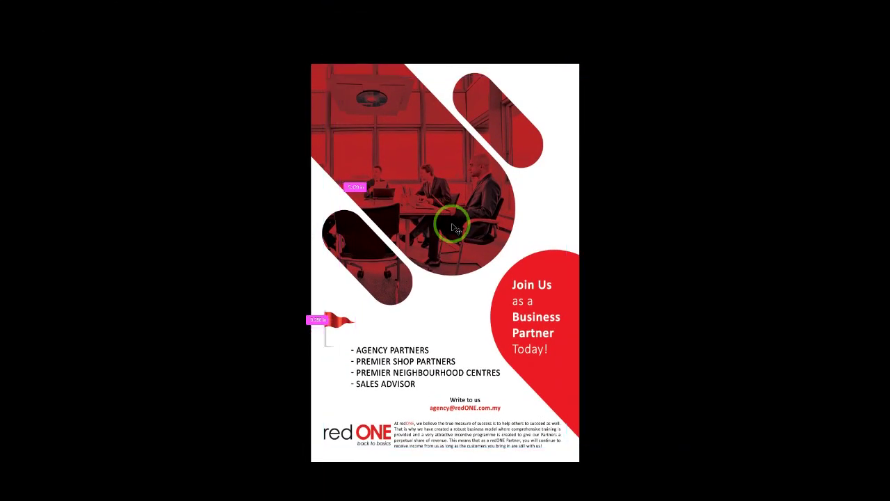
{"action": "key", "text": "ctrl+0"}
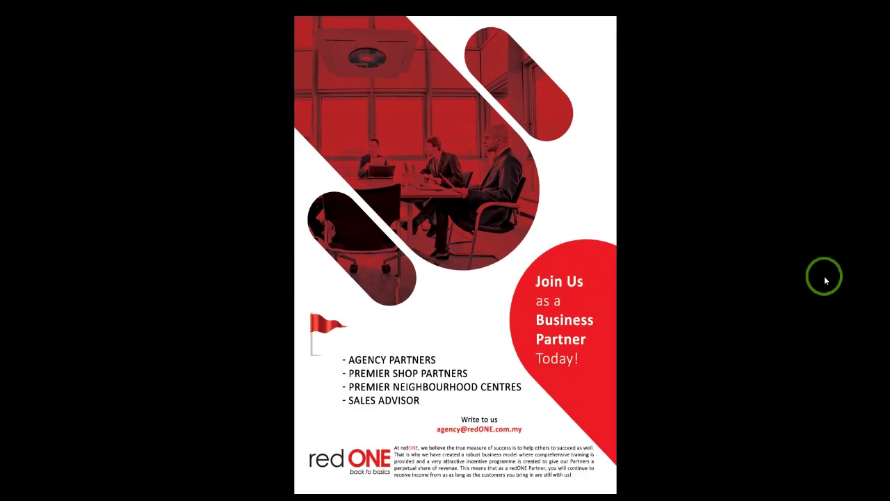